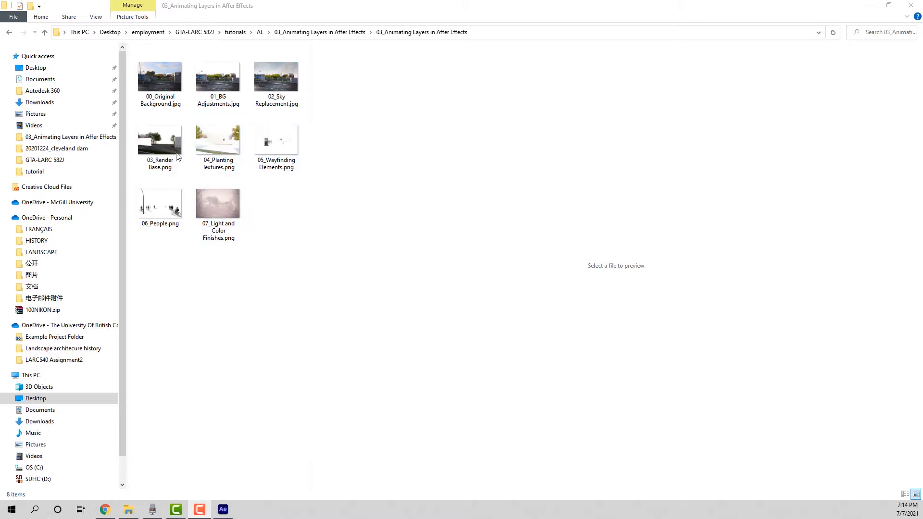
# Preview the rendering layer images in the folder, from 00_Original Background.jpg through 07_Light and Color Finishes.png
pyautogui.click(269, 101)
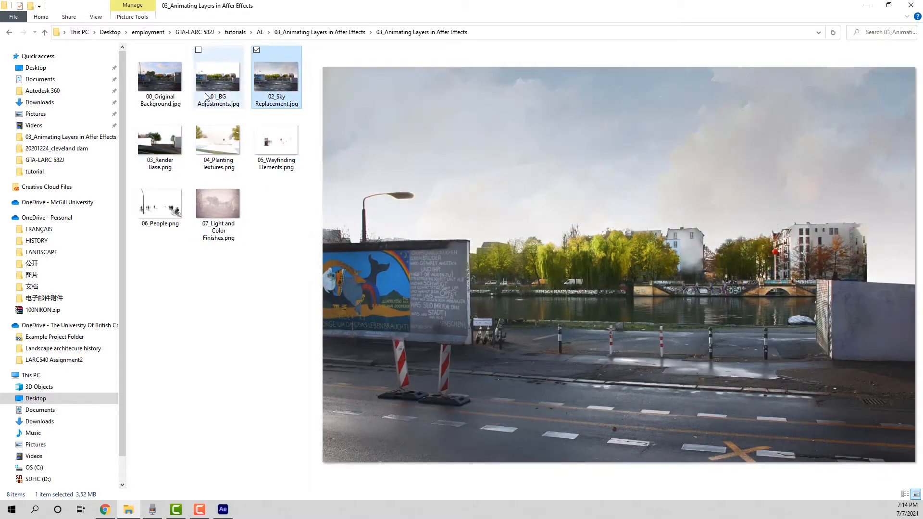
pyautogui.click(160, 82)
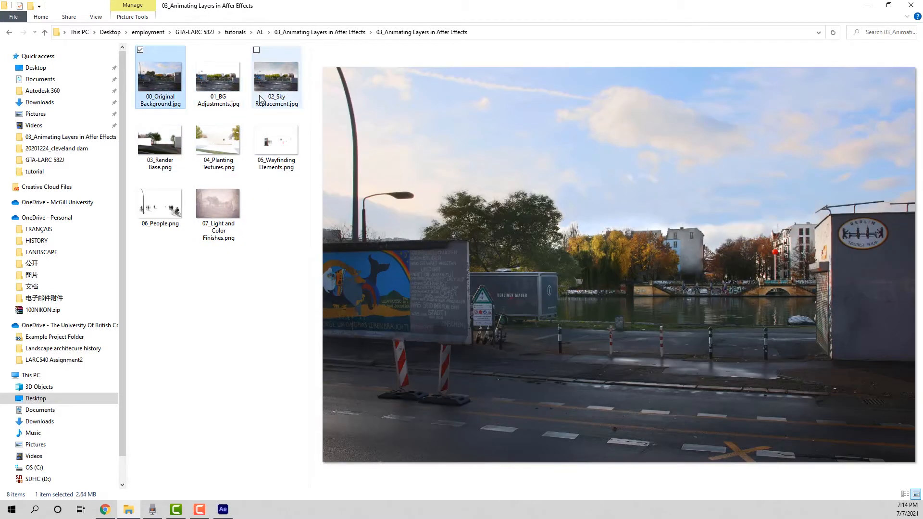
pyautogui.click(230, 99)
pyautogui.click(285, 97)
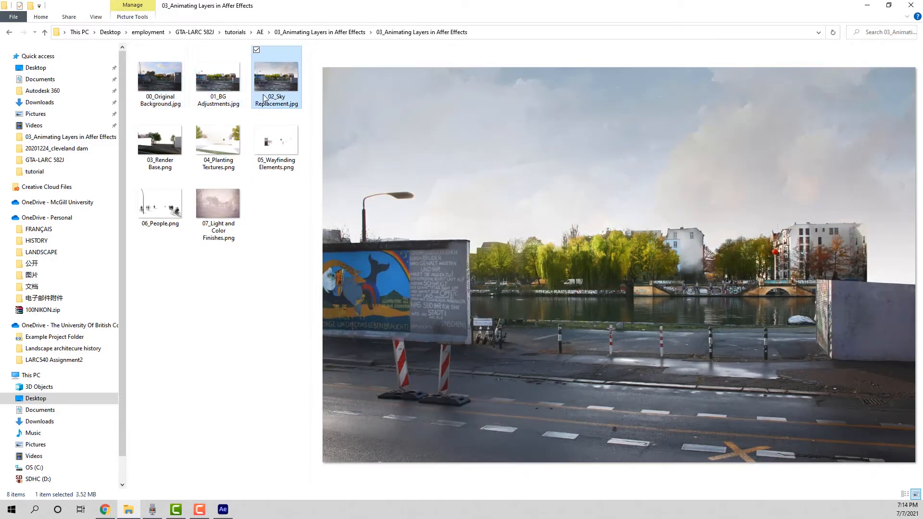
pyautogui.click(163, 102)
pyautogui.click(220, 101)
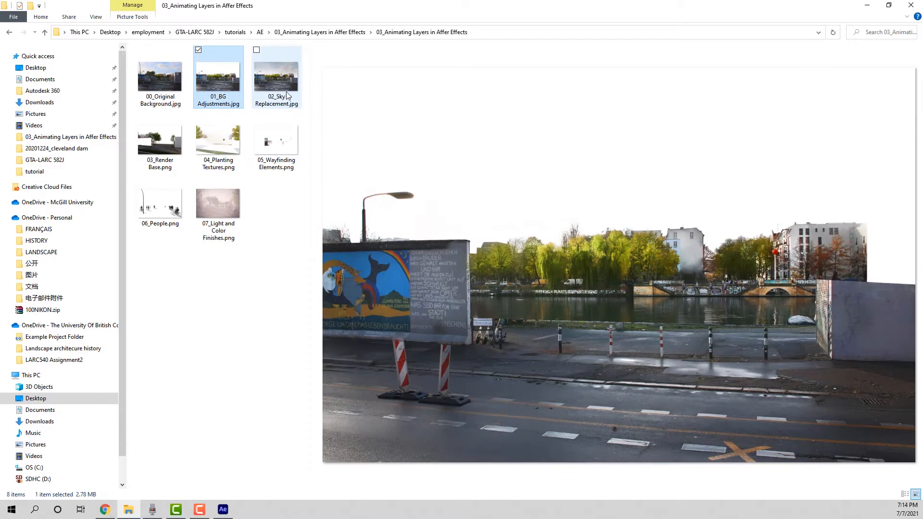
pyautogui.click(278, 89)
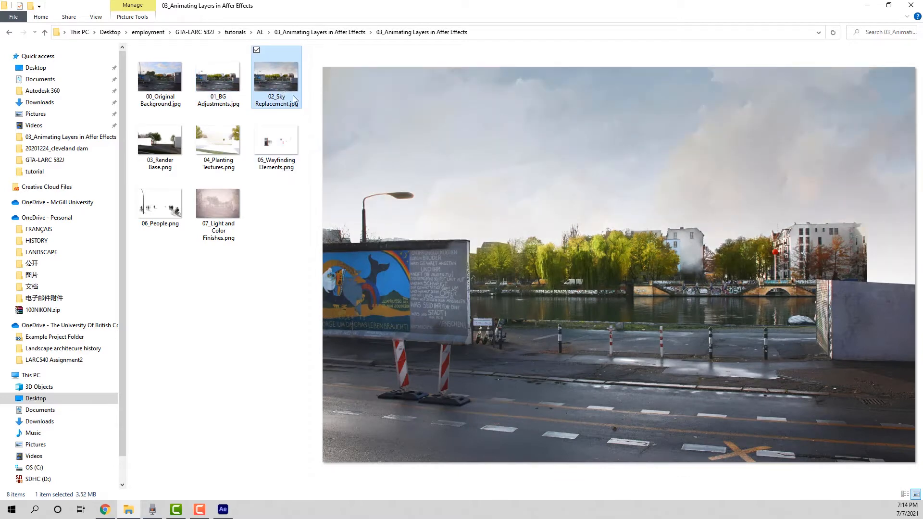
pyautogui.click(167, 145)
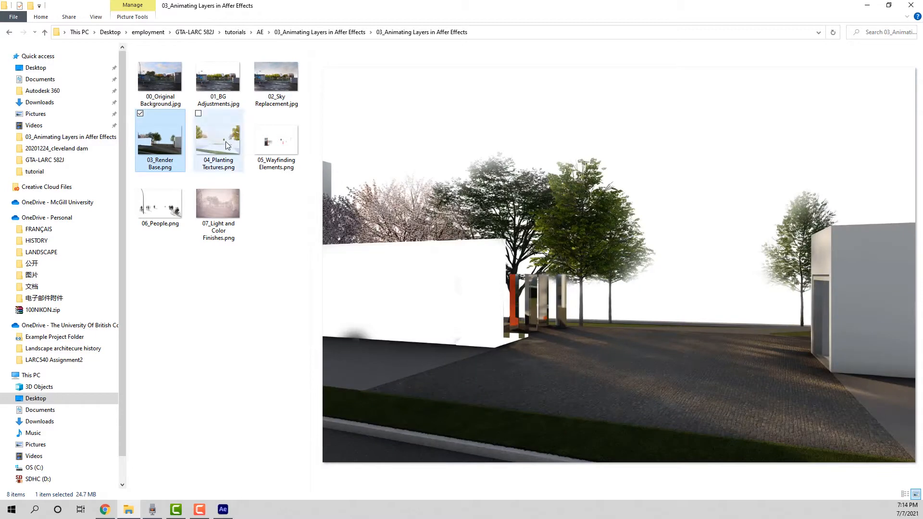
pyautogui.click(227, 142)
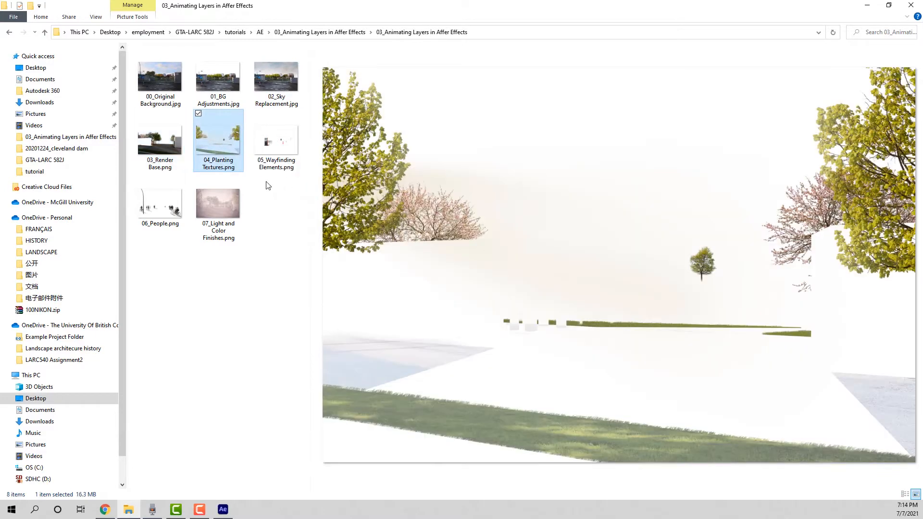
pyautogui.click(278, 139)
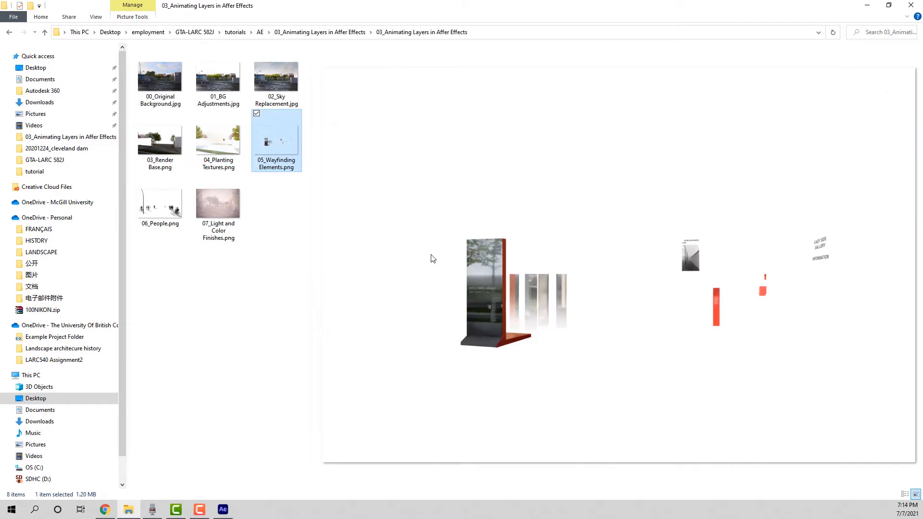
pyautogui.click(175, 208)
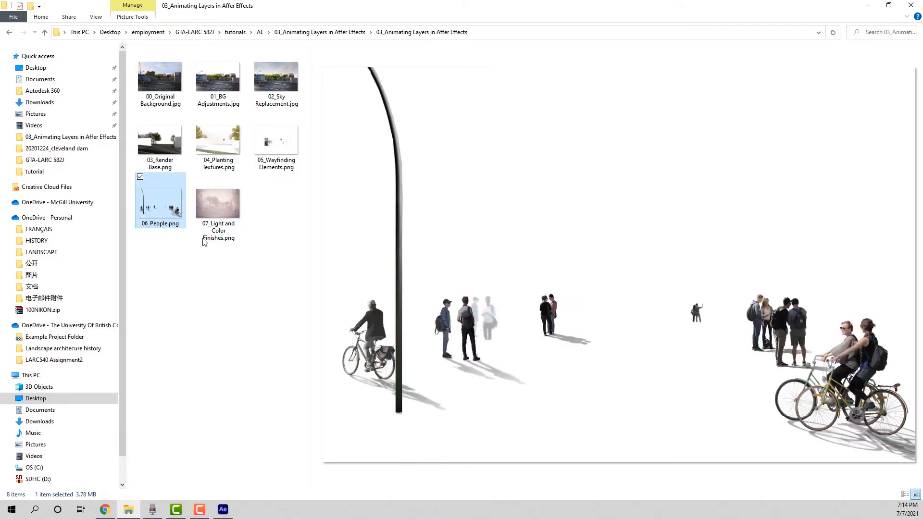
pyautogui.click(220, 210)
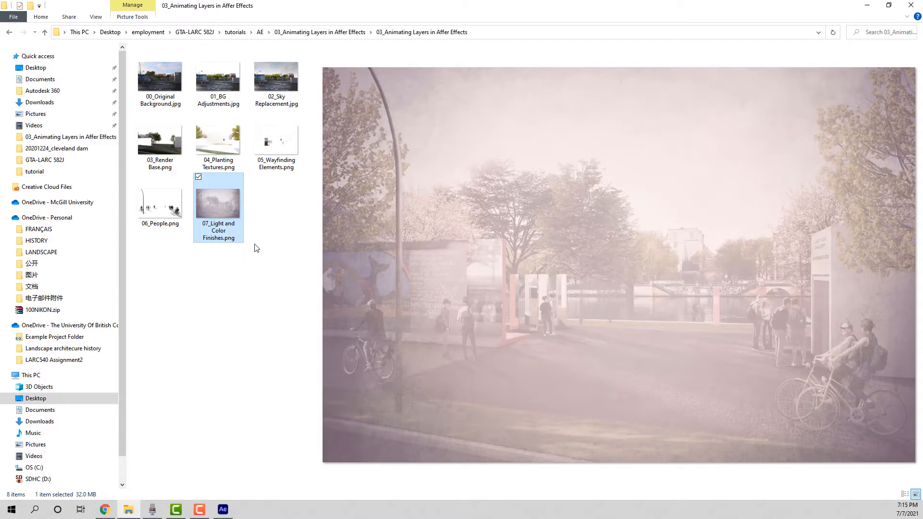
pyautogui.click(281, 101)
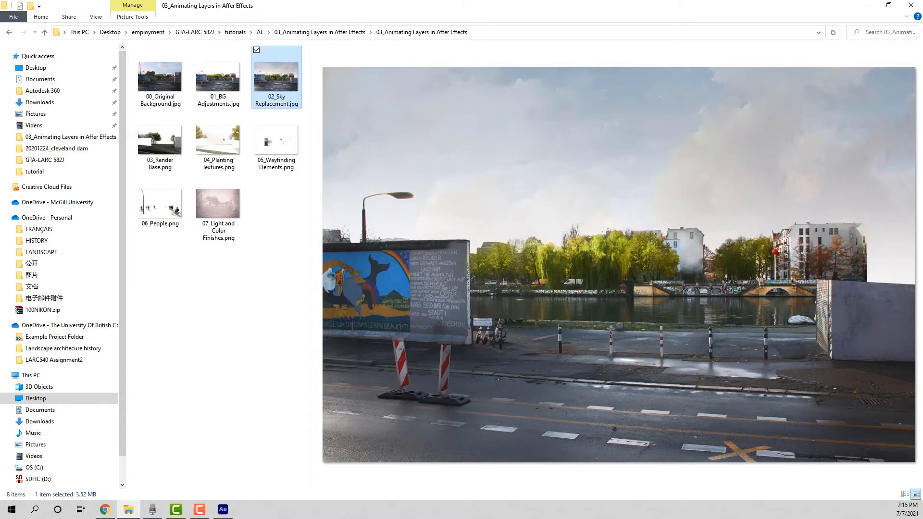
# Start a new After Effects project and import the six images from 02_Sky Replacement.jpg through 07_Light and Color Finishes.png
pyautogui.hotkey('alt', 'Tab')
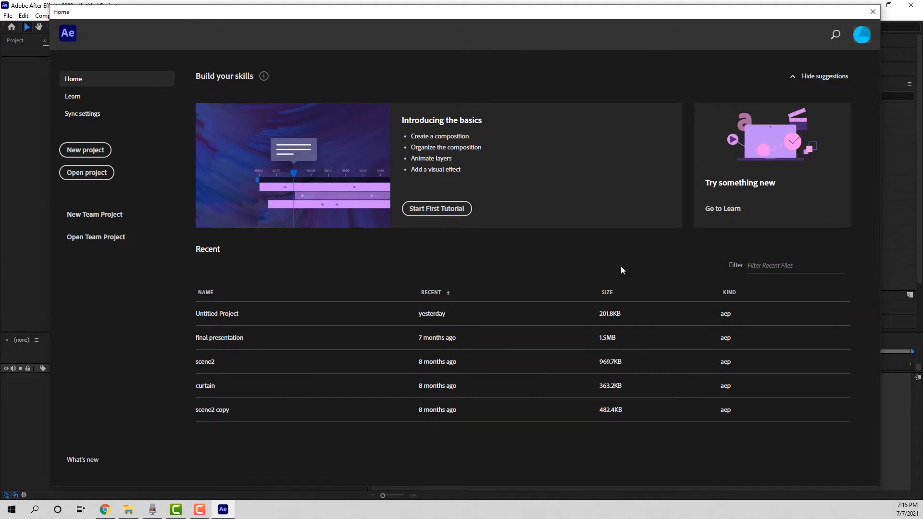
pyautogui.click(86, 154)
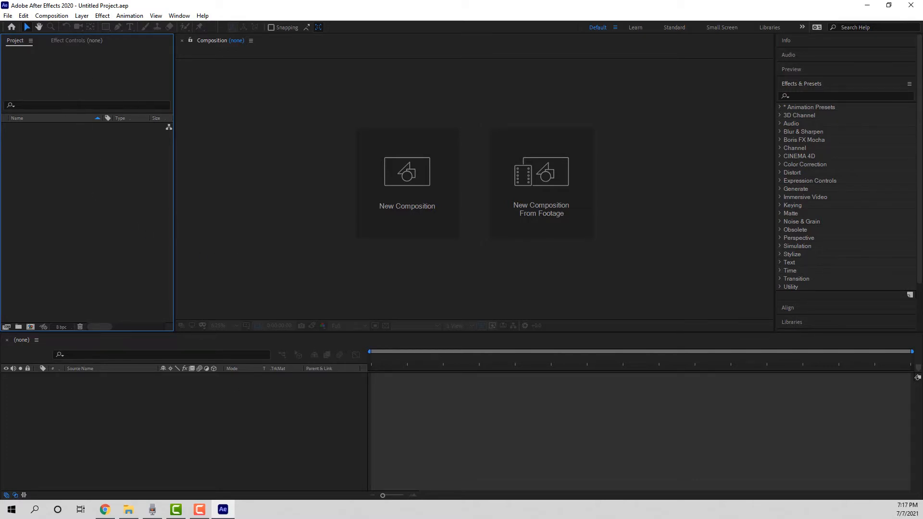
pyautogui.hotkey('alt', 'Tab')
pyautogui.keyDown('shift'); pyautogui.click(619, 365); pyautogui.keyUp('shift')
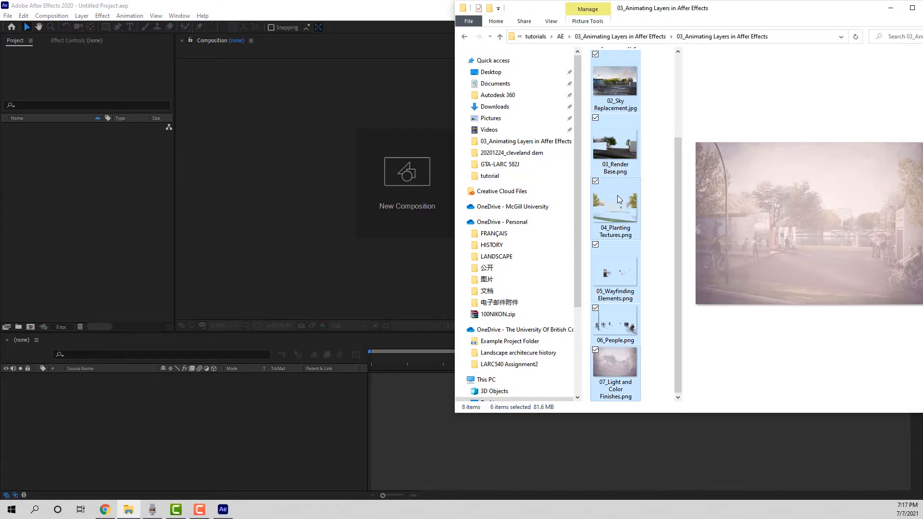
pyautogui.moveTo(620, 201); pyautogui.dragTo(98, 229)
pyautogui.click(188, 339)
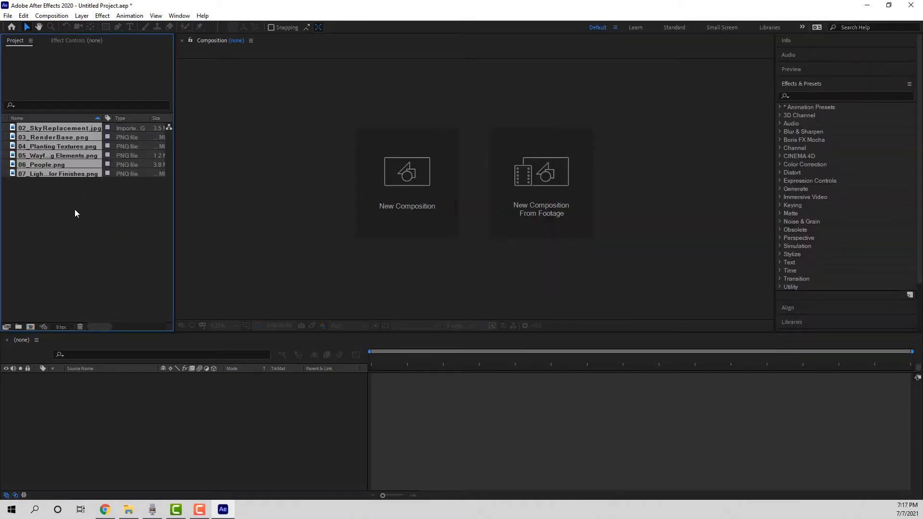
pyautogui.click(67, 191)
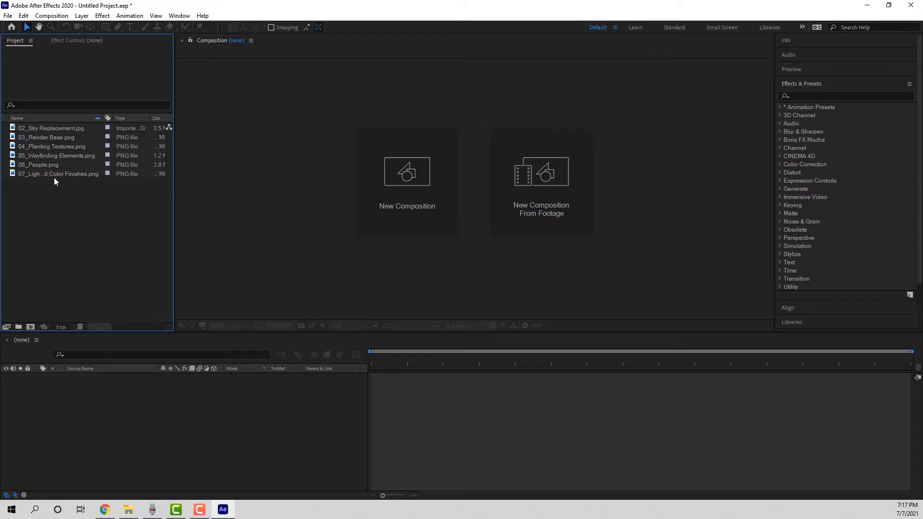
# Create a new composition from the 02_Sky Replacement.jpg footage
pyautogui.click(43, 128)
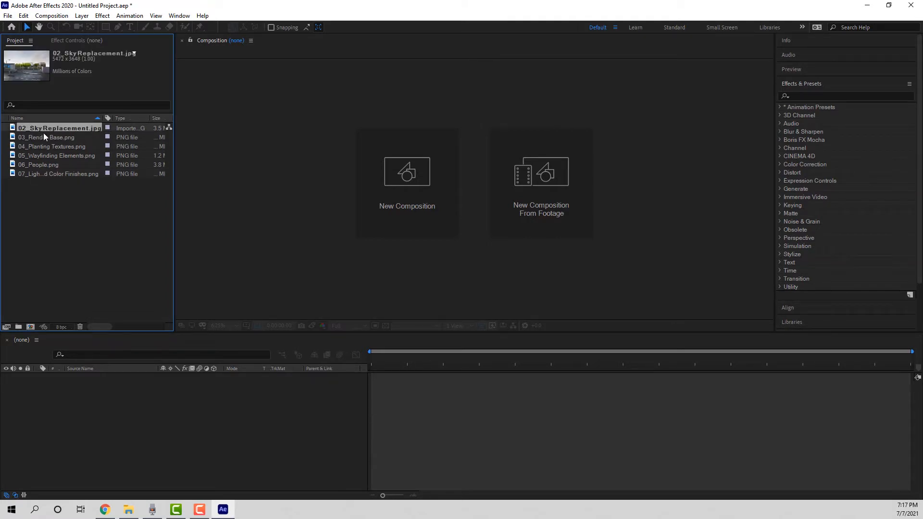
pyautogui.moveTo(52, 127); pyautogui.dragTo(56, 128)
pyautogui.moveTo(63, 173); pyautogui.dragTo(32, 326)
pyautogui.moveTo(31, 325); pyautogui.dragTo(31, 325)
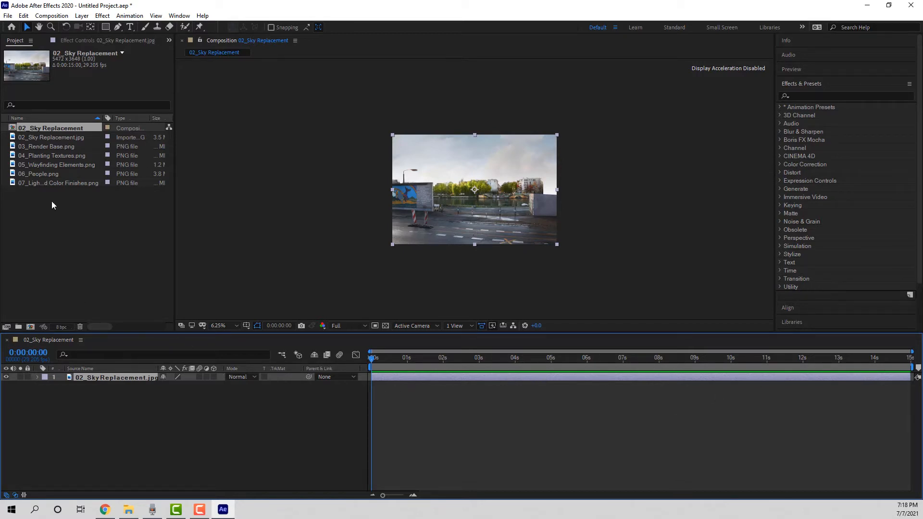
# Add the five PNG images, 03_Render Base through 07_Light and Color Finishes, to the timeline above the 02_Sky Replacement.jpg layer
pyautogui.click(48, 149)
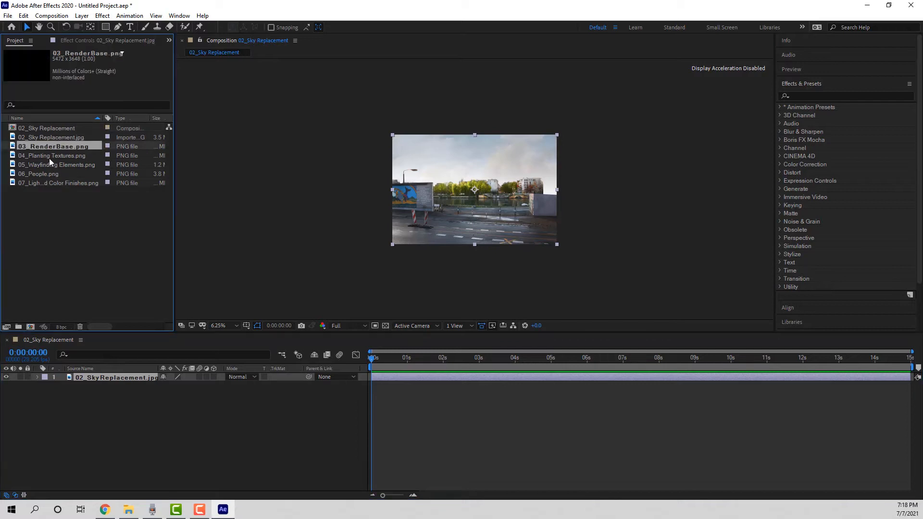
pyautogui.keyDown('shift'); pyautogui.click(53, 184); pyautogui.keyUp('shift')
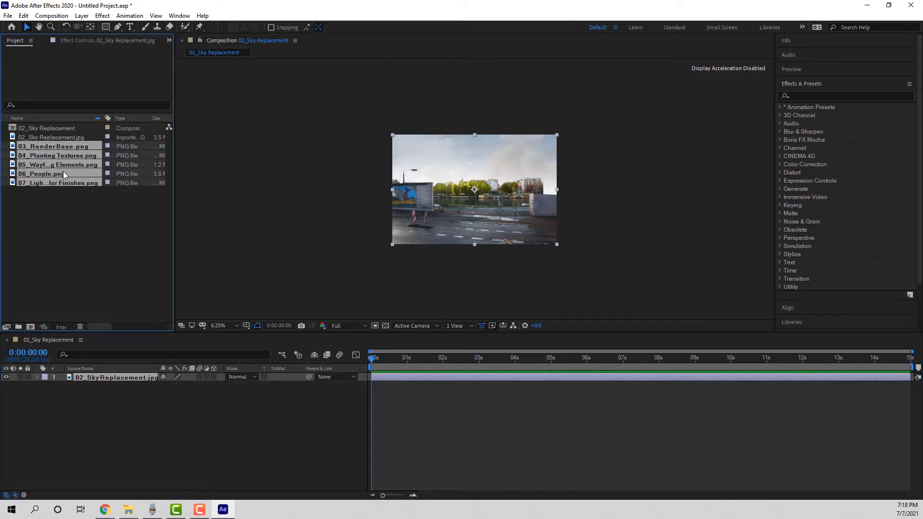
pyautogui.moveTo(67, 164); pyautogui.dragTo(102, 381)
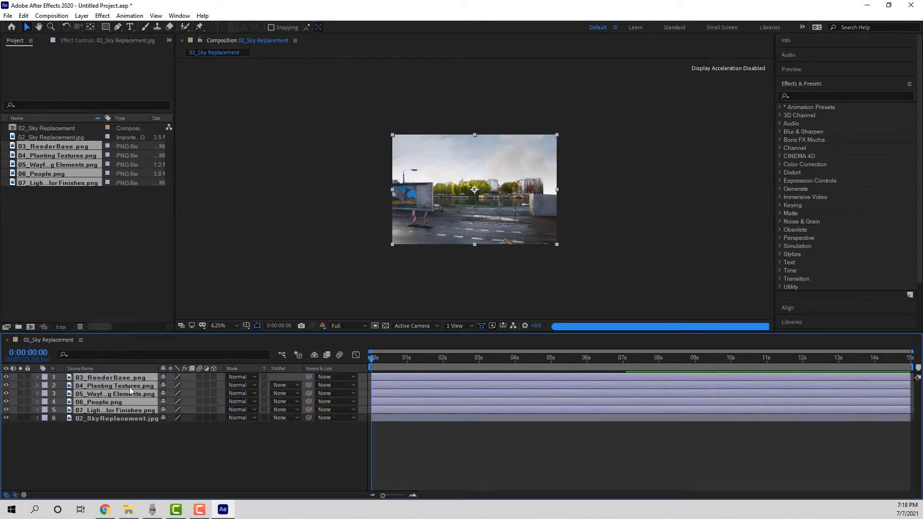
pyautogui.click(169, 443)
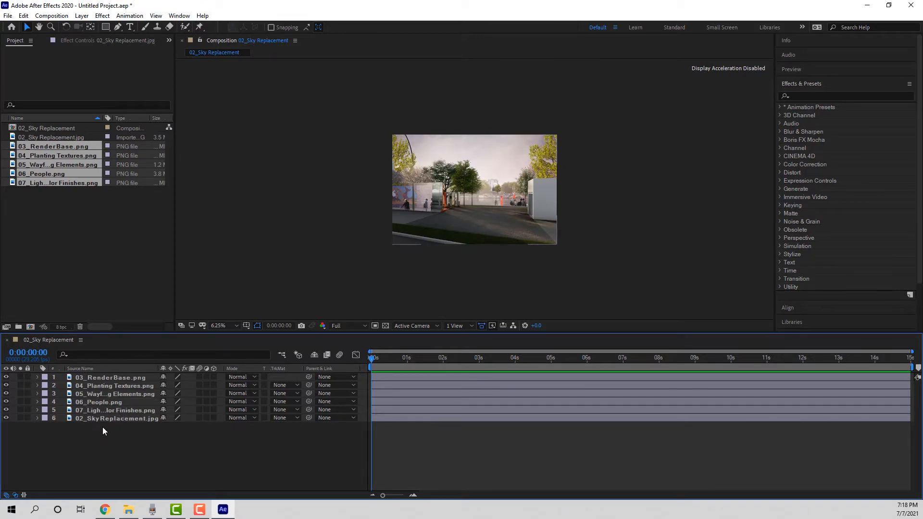
# Reorder the PNG layers from 07 at the top down to 03 just above 02_Sky Replacement.jpg, and widen the layer name column
pyautogui.click(129, 378)
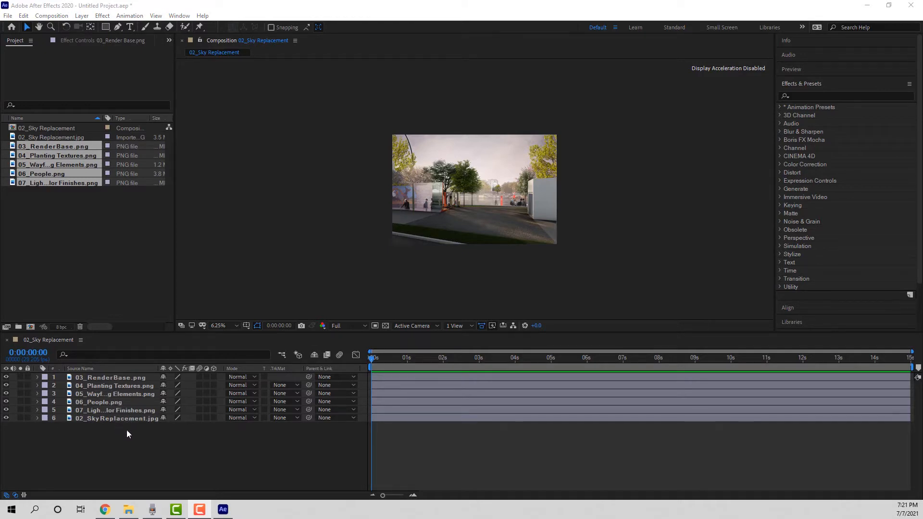
pyautogui.moveTo(116, 380); pyautogui.dragTo(115, 414)
pyautogui.moveTo(112, 378)
pyautogui.mouseDown()
pyautogui.moveTo(110, 407)
pyautogui.moveTo(104, 388)
pyautogui.mouseUp()
pyautogui.click(109, 379)
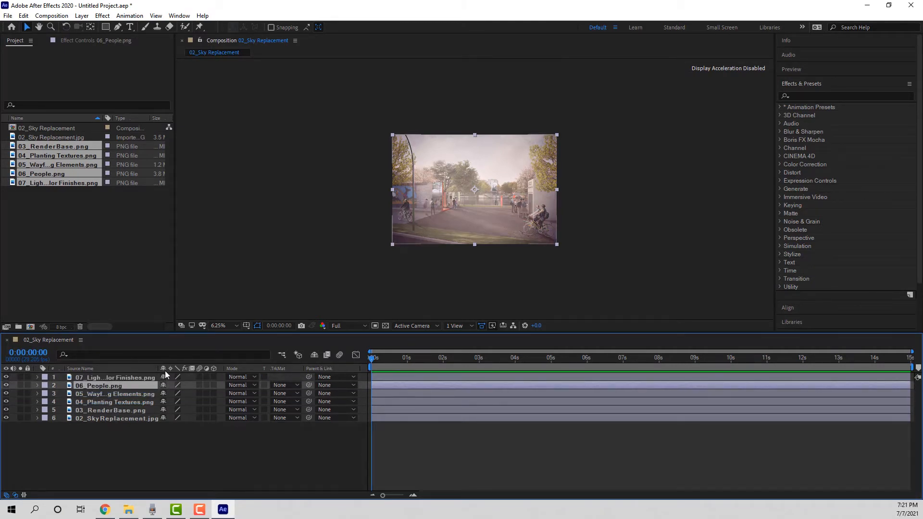
pyautogui.moveTo(159, 369)
pyautogui.mouseDown()
pyautogui.moveTo(205, 368)
pyautogui.moveTo(170, 368)
pyautogui.mouseUp()
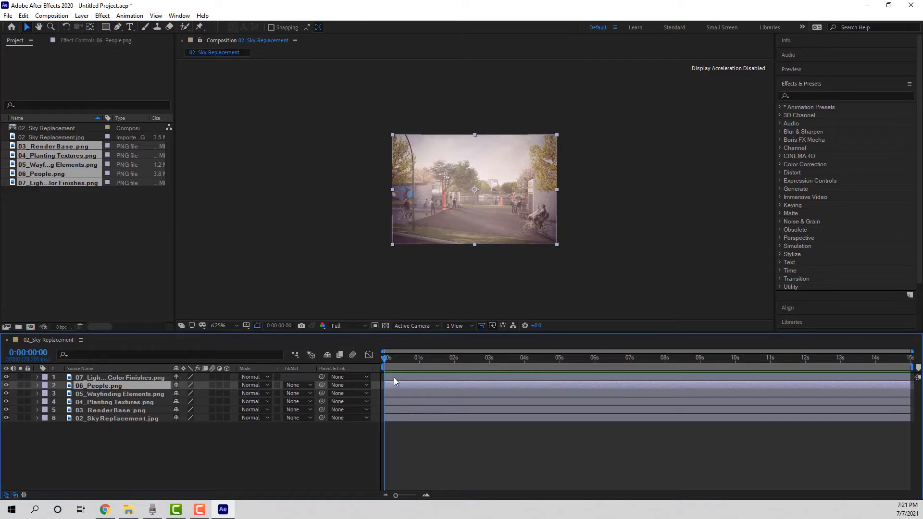
# Shift the starts of 07_Light and Color Finishes.png to about 4.4 s, 03_Render Base.png to about 2 s and 04_Planting Textures.png to about 4 s
pyautogui.moveTo(395, 378); pyautogui.dragTo(547, 380)
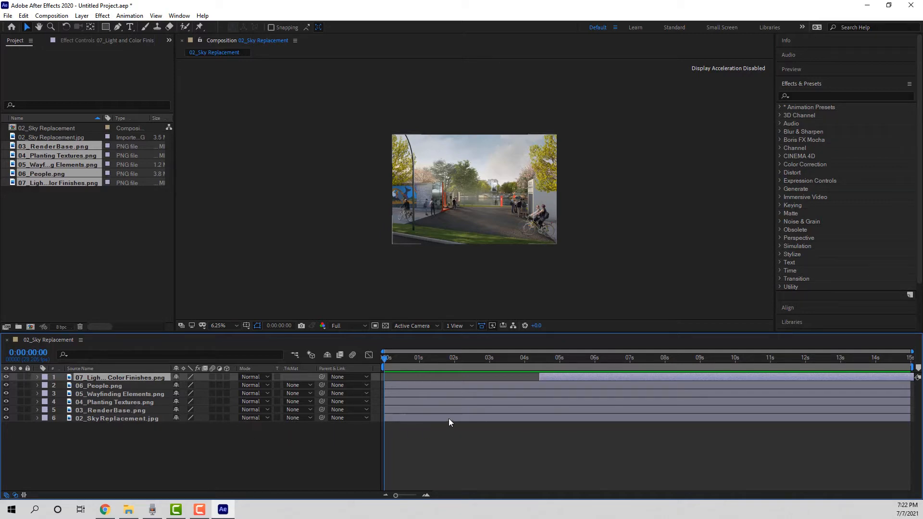
pyautogui.click(393, 412)
pyautogui.moveTo(402, 408); pyautogui.dragTo(476, 402)
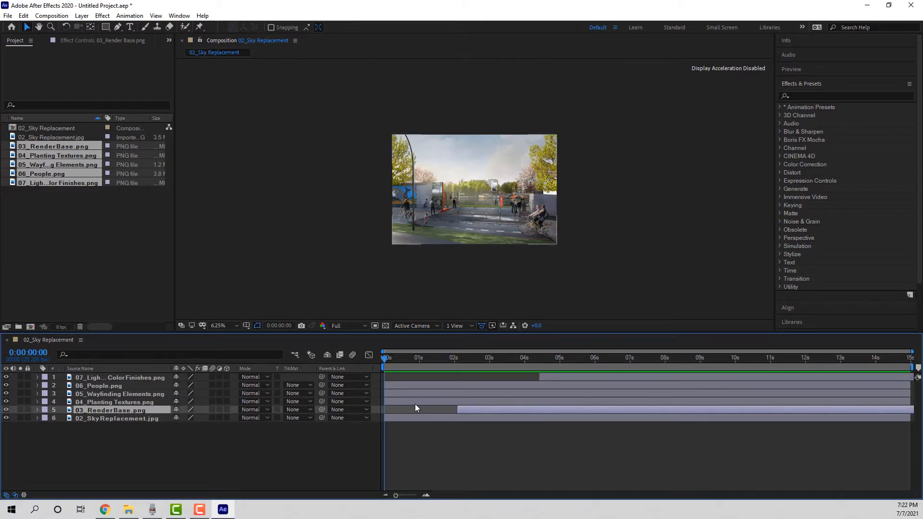
pyautogui.click(414, 403)
pyautogui.moveTo(413, 406); pyautogui.dragTo(549, 397)
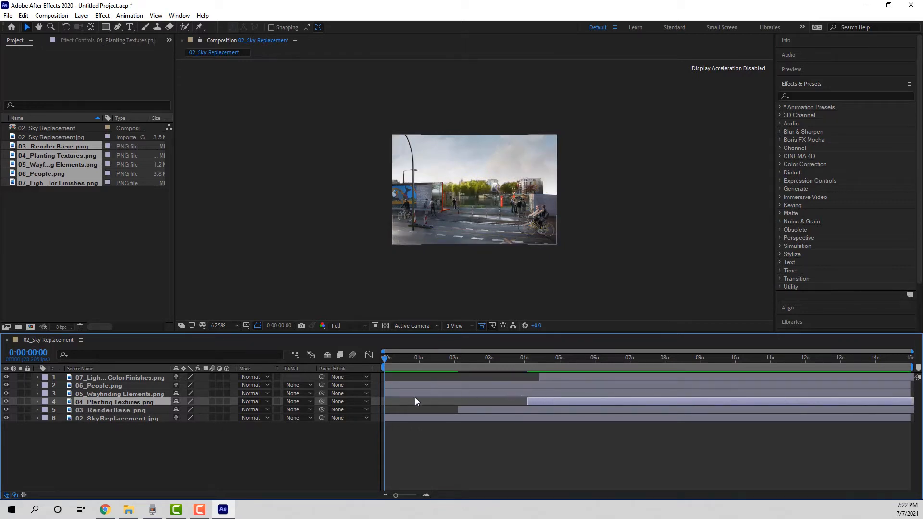
# Trim the layer starts of 05_Wayfinding Elements to 6 s, 06_People to 8 s and 07_Light and Color Finishes to 10 s, and scrub the sequence
pyautogui.moveTo(384, 394); pyautogui.dragTo(599, 385)
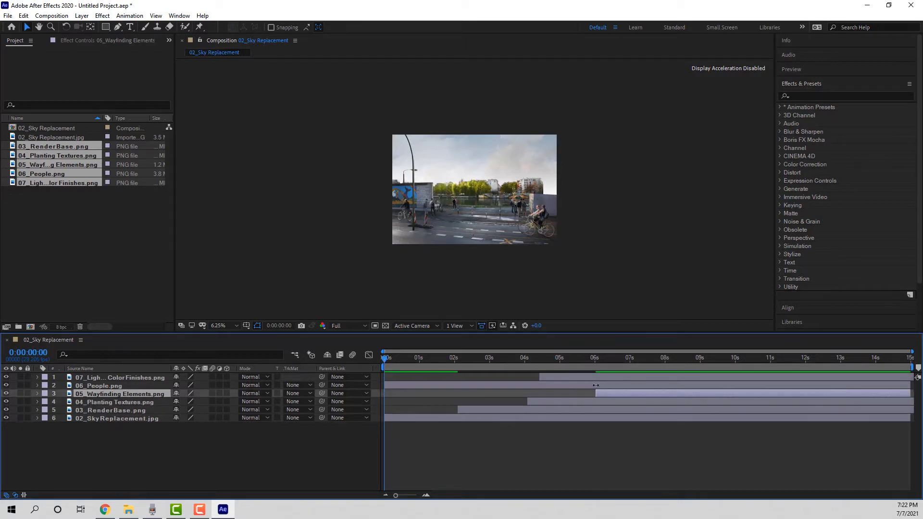
pyautogui.click(385, 387)
pyautogui.moveTo(384, 386); pyautogui.dragTo(665, 385)
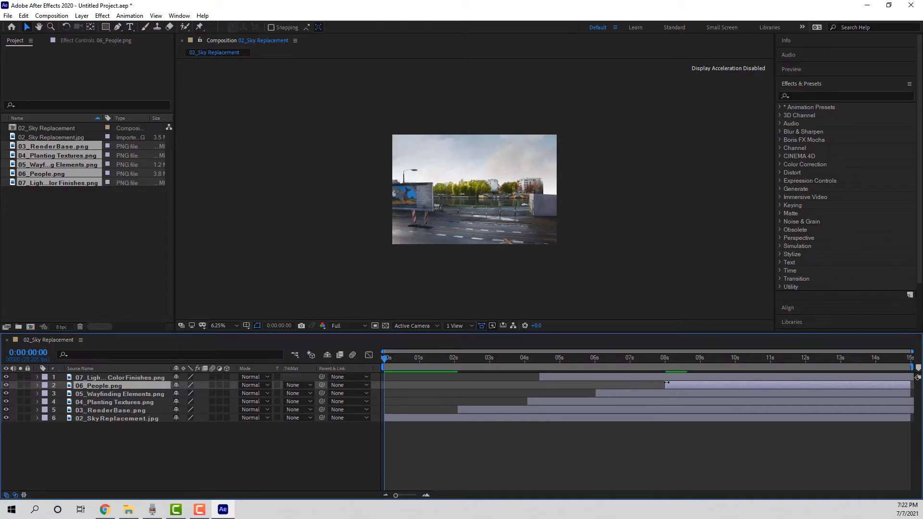
pyautogui.click(553, 377)
pyautogui.moveTo(538, 378); pyautogui.dragTo(735, 376)
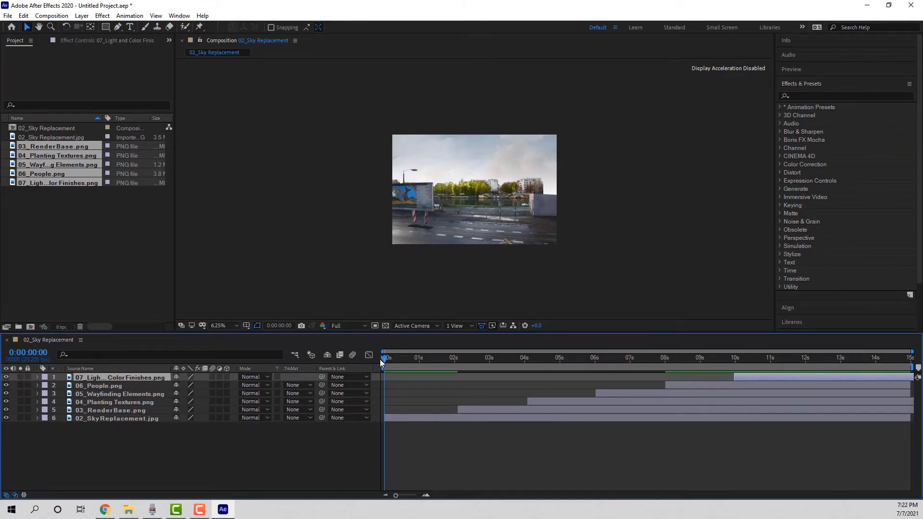
pyautogui.moveTo(385, 359); pyautogui.dragTo(638, 371)
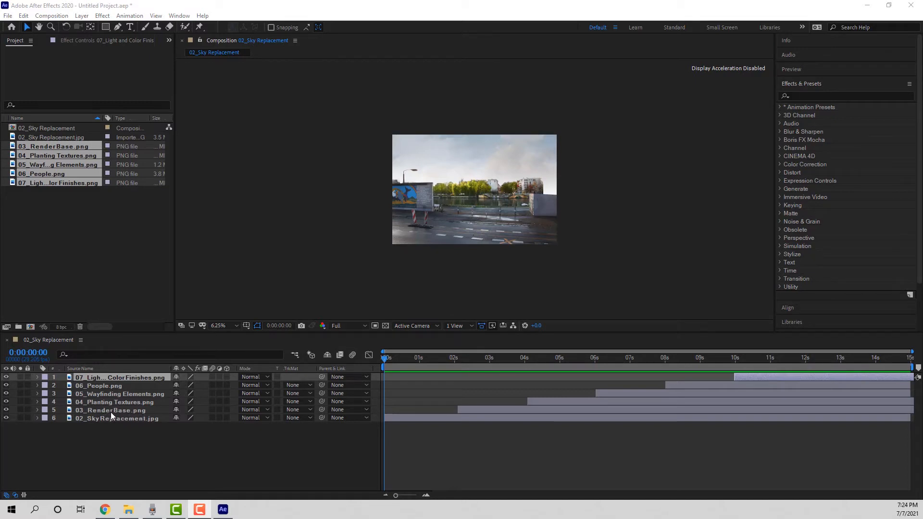
# Expand the Transform properties of the 03_Render Base.png layer in the timeline
pyautogui.click(92, 410)
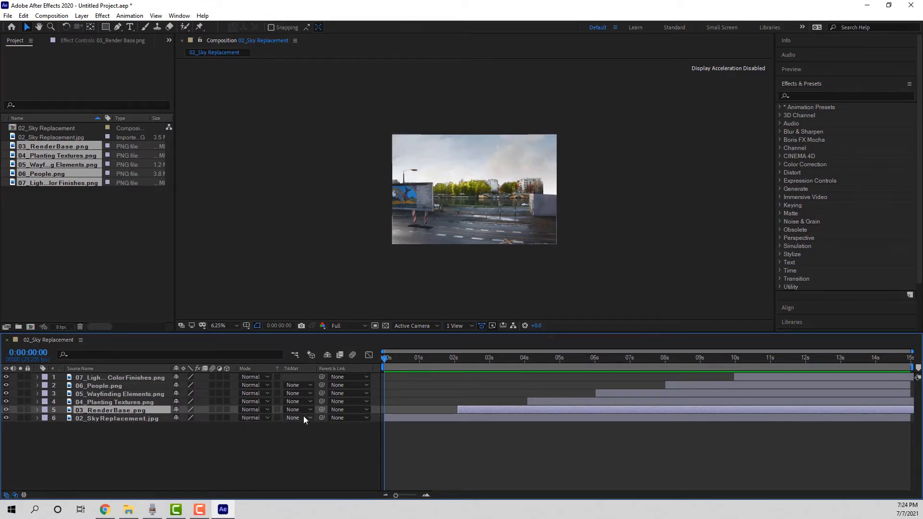
pyautogui.click(38, 411)
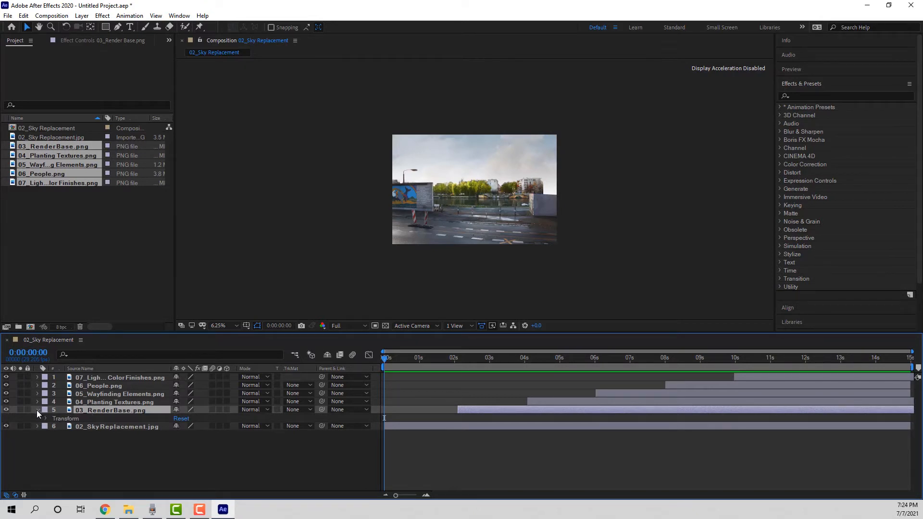
pyautogui.click(46, 419)
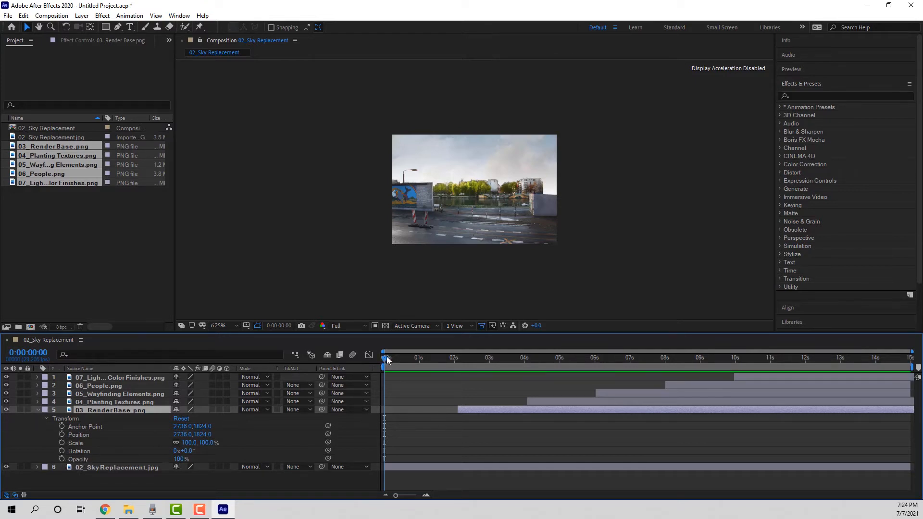
# Add an Opacity keyframe of 0% to 03_Render Base.png at the layer's start, 0:00:02:02
pyautogui.moveTo(384, 359); pyautogui.dragTo(456, 349)
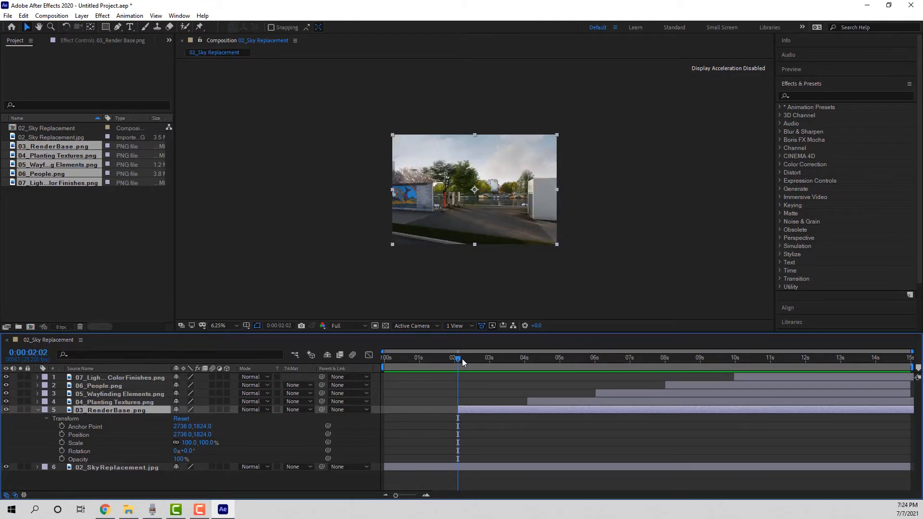
pyautogui.moveTo(458, 360)
pyautogui.mouseDown()
pyautogui.moveTo(436, 366)
pyautogui.moveTo(470, 361)
pyautogui.moveTo(445, 373)
pyautogui.moveTo(457, 360)
pyautogui.mouseUp()
pyautogui.click(61, 459)
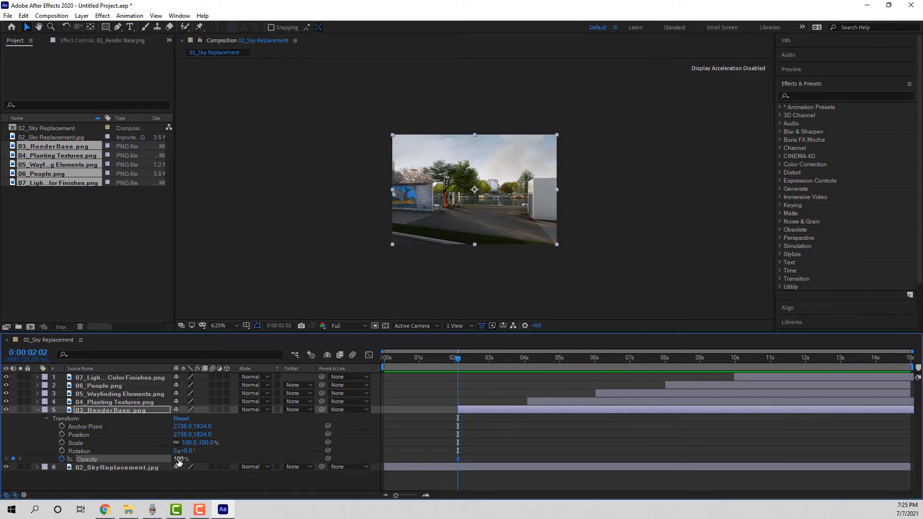
pyautogui.click(180, 459)
pyautogui.write('0')
pyautogui.press('Return')
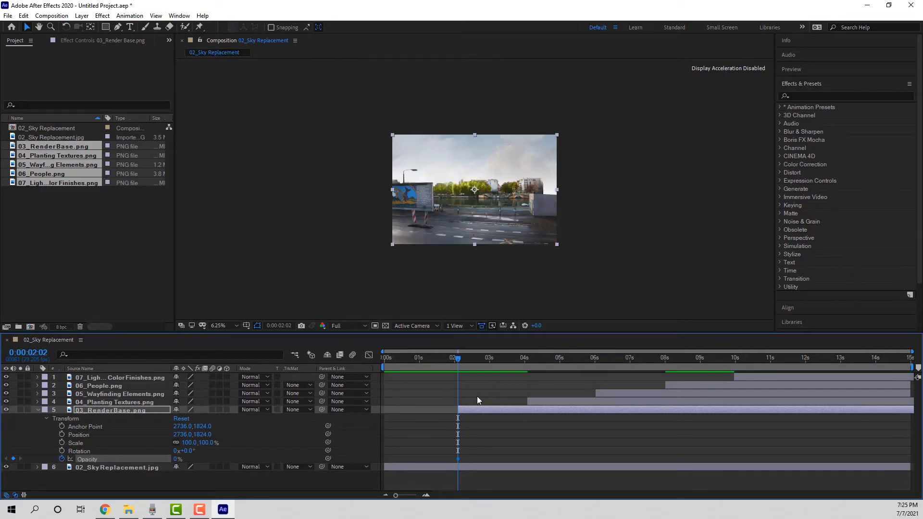
# Add a second Opacity keyframe of 100% to 03_Render Base.png at 0:00:02:09, check the fade and collapse the layer
pyautogui.moveTo(457, 361); pyautogui.dragTo(464, 359)
pyautogui.scroll(3, 471, 408)
pyautogui.scroll(-1, 440, 422)
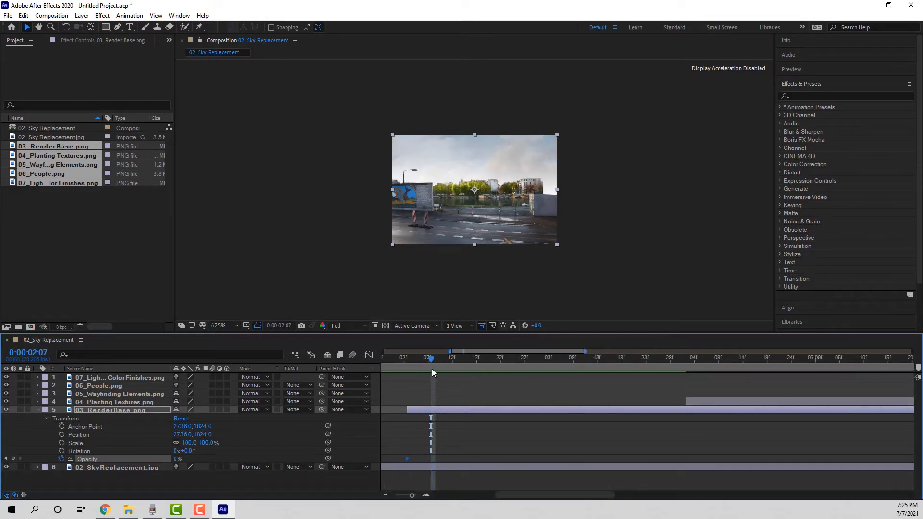
pyautogui.click(438, 356)
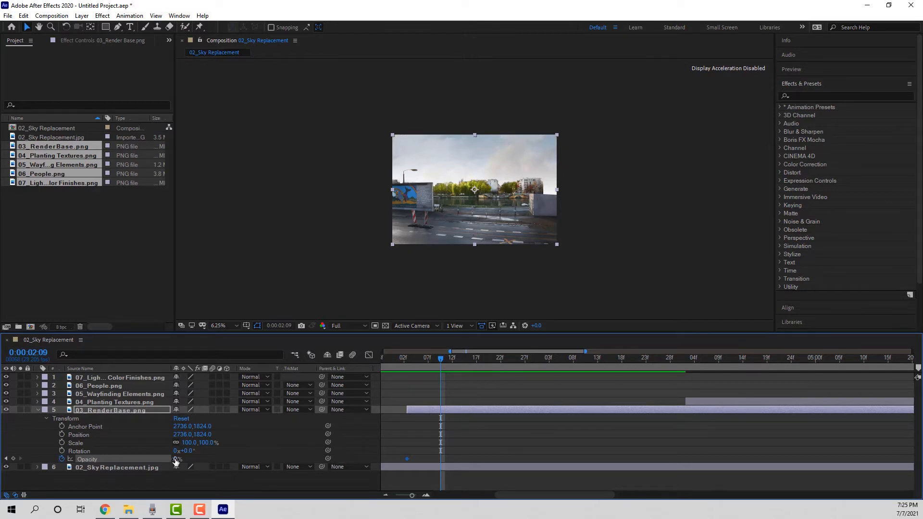
pyautogui.click(176, 459)
pyautogui.write('100')
pyautogui.press('Return')
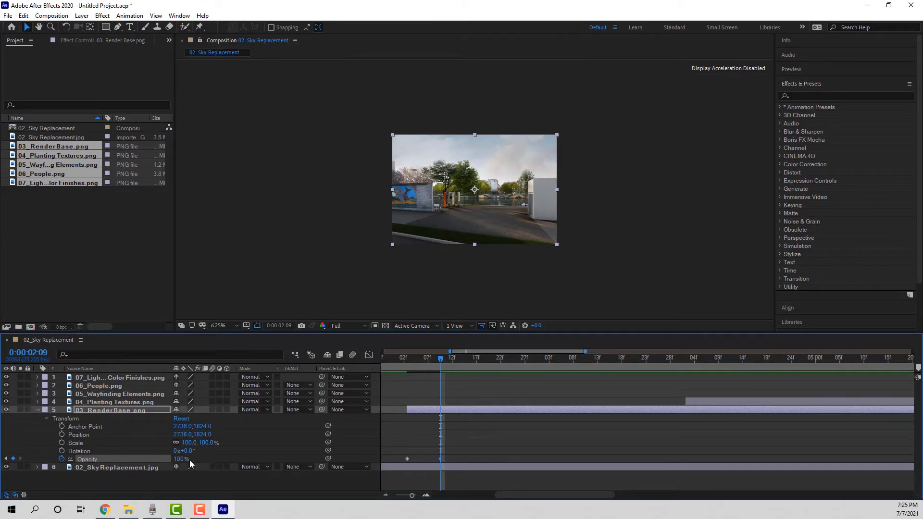
pyautogui.scroll(-3, 498, 430)
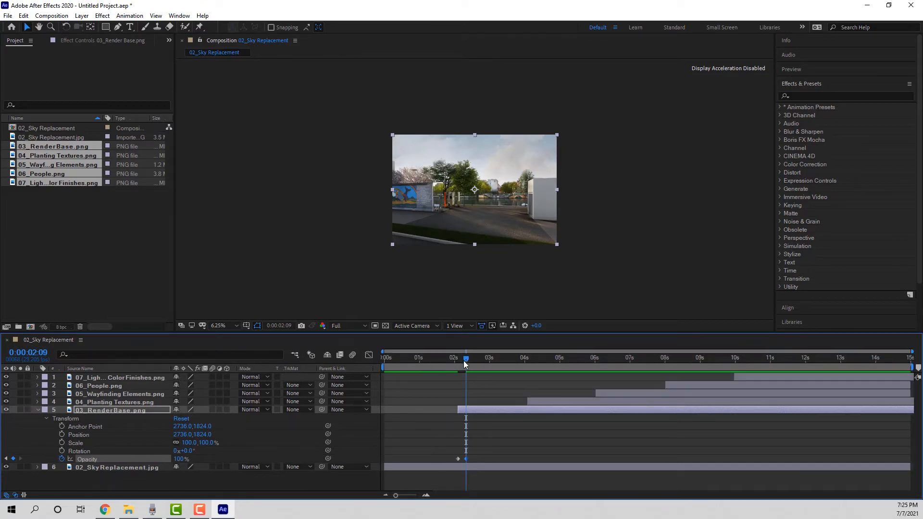
pyautogui.moveTo(465, 360)
pyautogui.mouseDown()
pyautogui.moveTo(454, 361)
pyautogui.moveTo(467, 360)
pyautogui.mouseUp()
pyautogui.scroll(1, 477, 232)
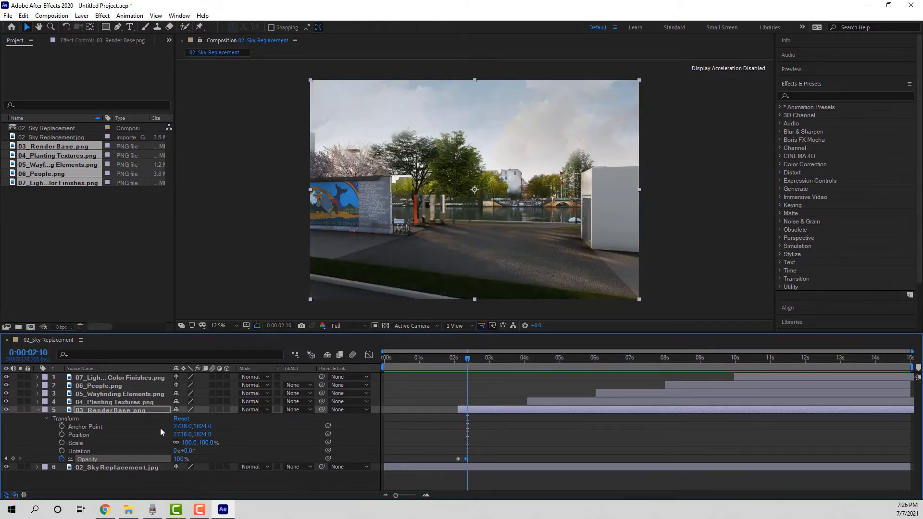
pyautogui.click(38, 410)
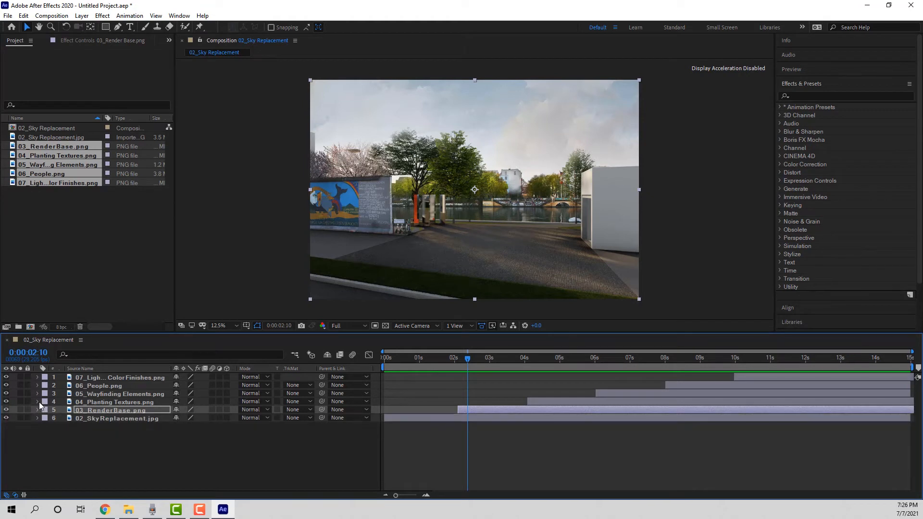
# Find the Linear Wipe preset under Transitions - Wipes and apply it to 04_Planting Textures.png at 0:00:04:02
pyautogui.click(143, 403)
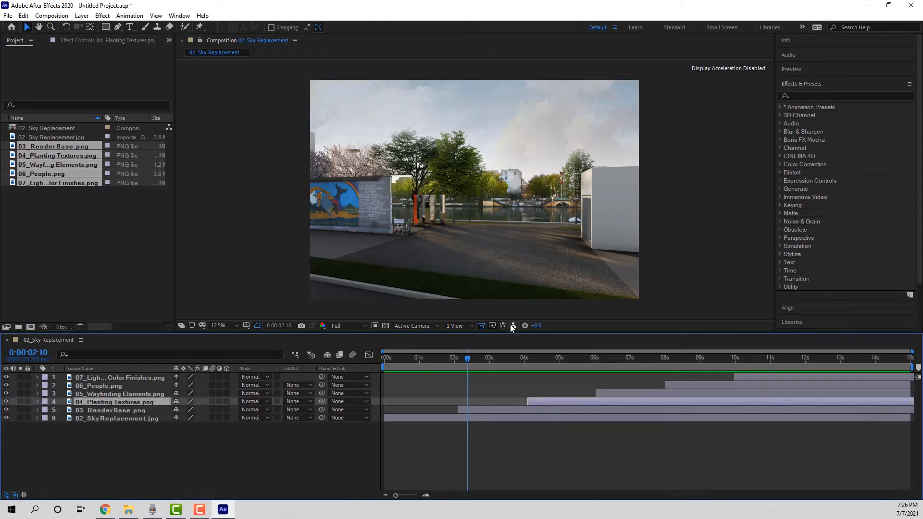
pyautogui.moveTo(467, 359); pyautogui.dragTo(526, 361)
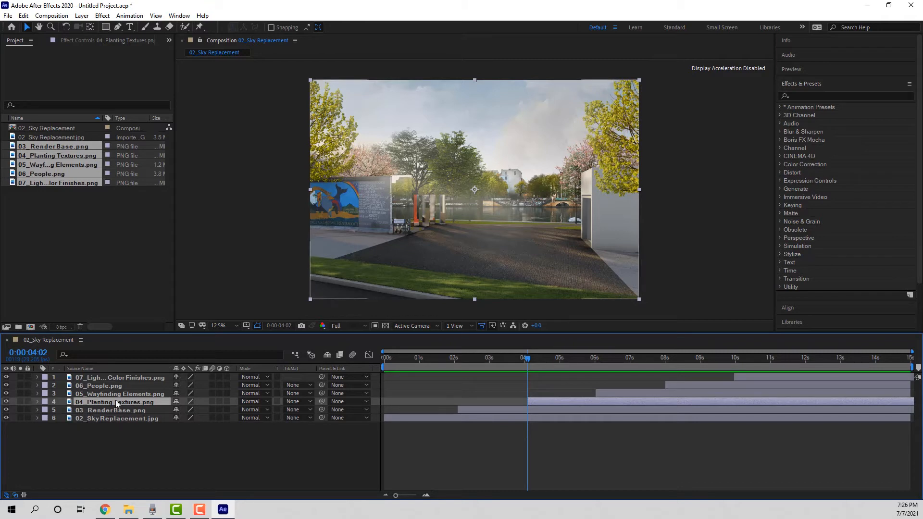
pyautogui.click(802, 95)
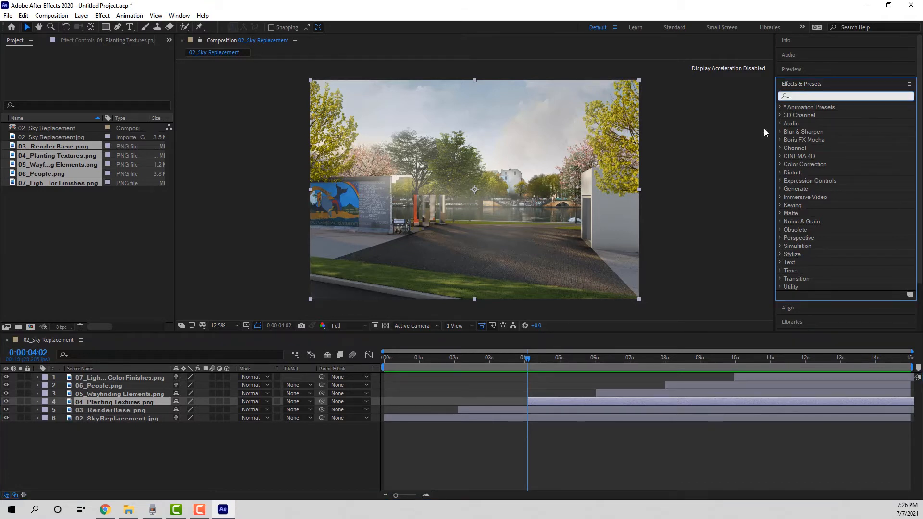
pyautogui.write('l')
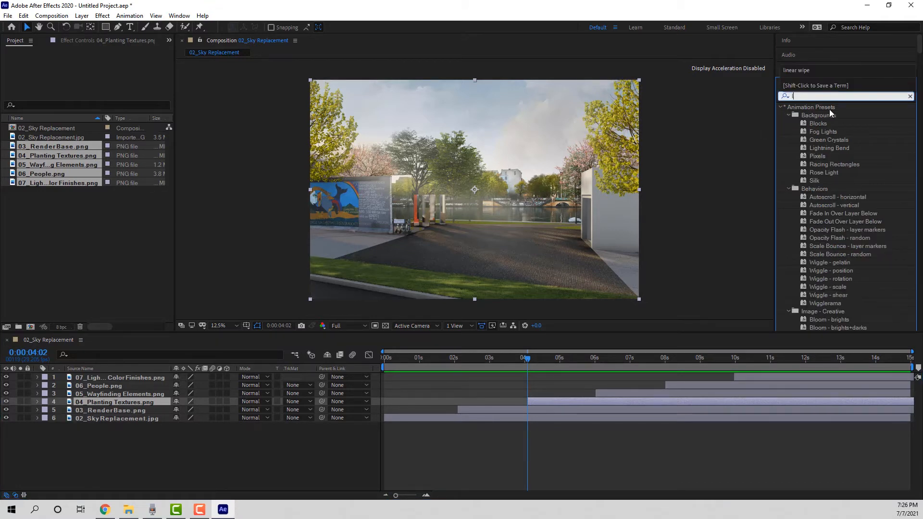
pyautogui.write('inear wipw')
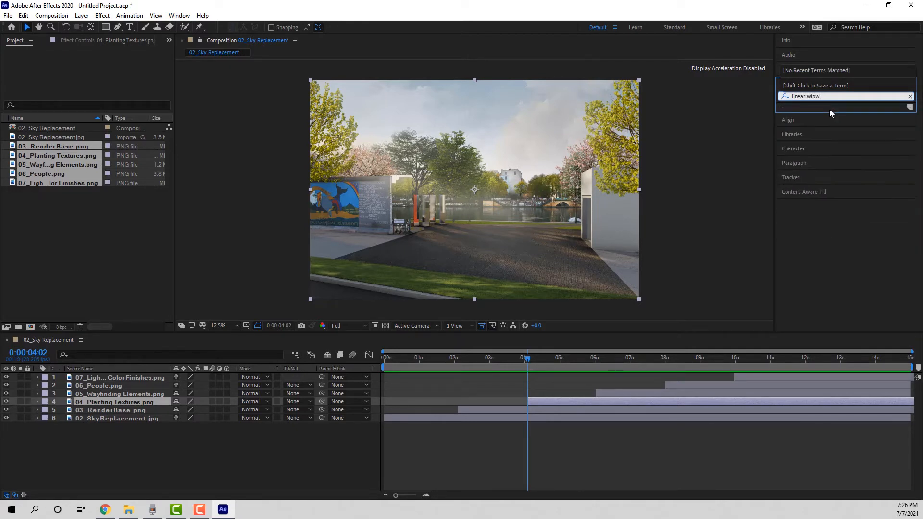
pyautogui.press('BackSpace')
pyautogui.write('e')
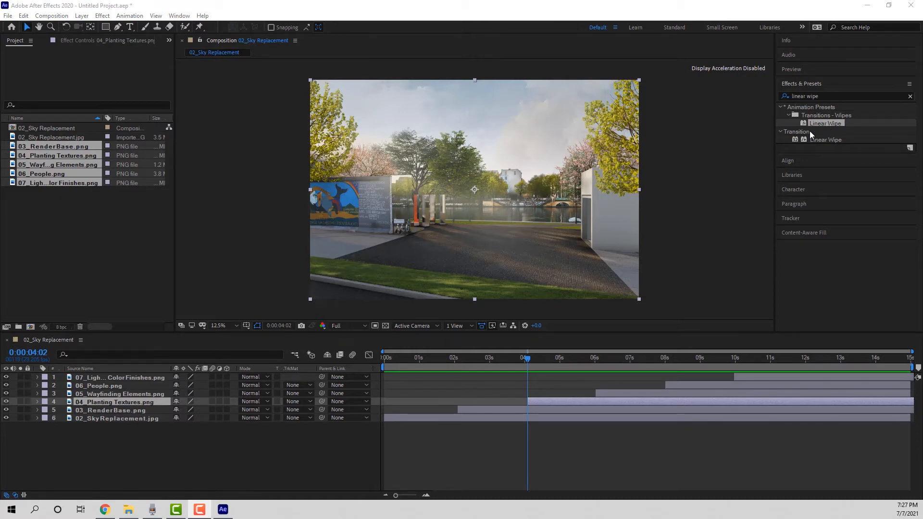
pyautogui.moveTo(531, 356)
pyautogui.mouseDown()
pyautogui.moveTo(504, 364)
pyautogui.moveTo(528, 360)
pyautogui.mouseUp()
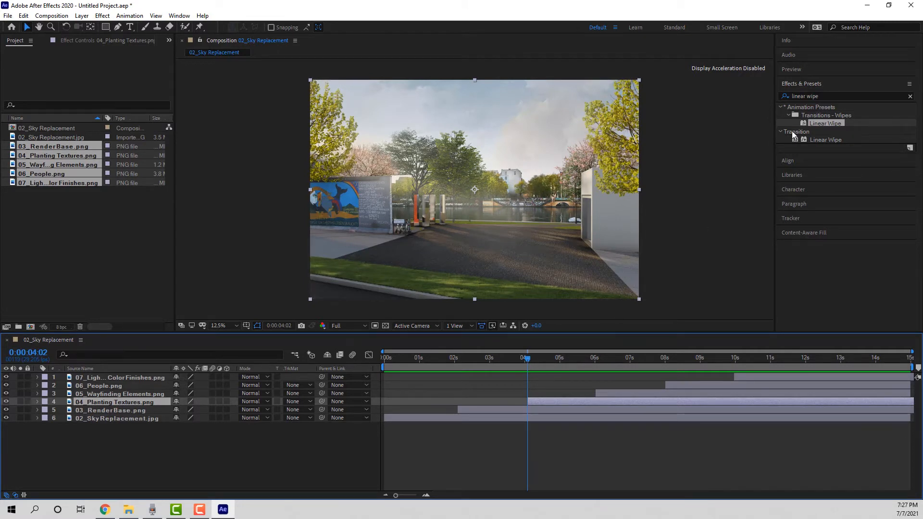
pyautogui.moveTo(832, 121); pyautogui.dragTo(556, 402)
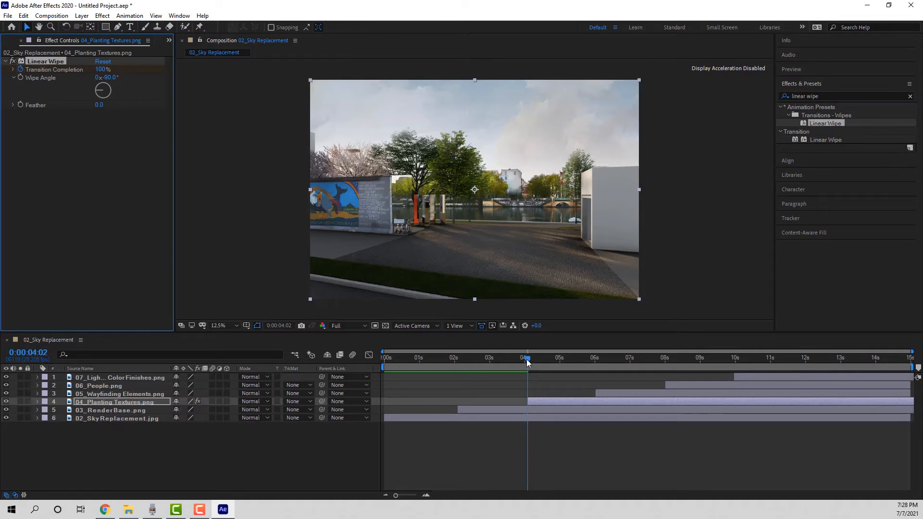
# Set the Linear Wipe on 04_Planting Textures.png to a Wipe Angle of 0° and a Feather of 100
pyautogui.moveTo(527, 359)
pyautogui.mouseDown()
pyautogui.moveTo(550, 358)
pyautogui.moveTo(532, 360)
pyautogui.mouseUp()
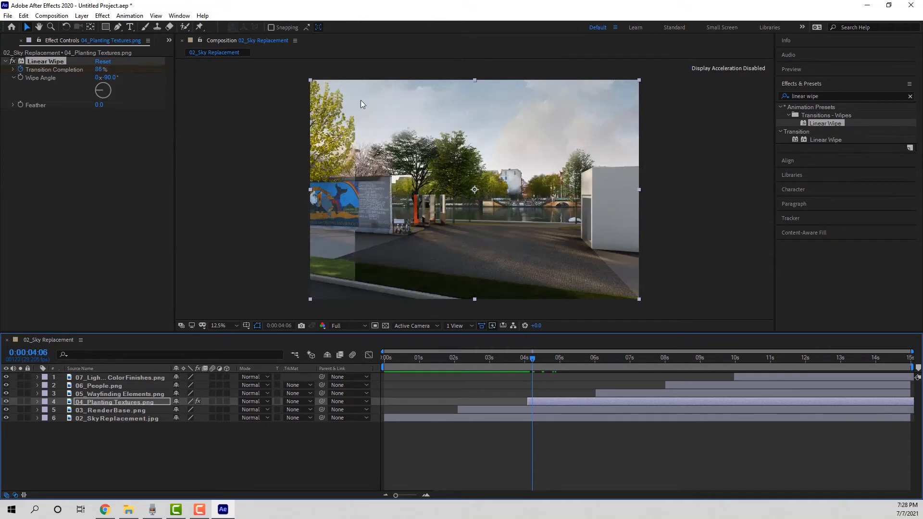
pyautogui.click(111, 77)
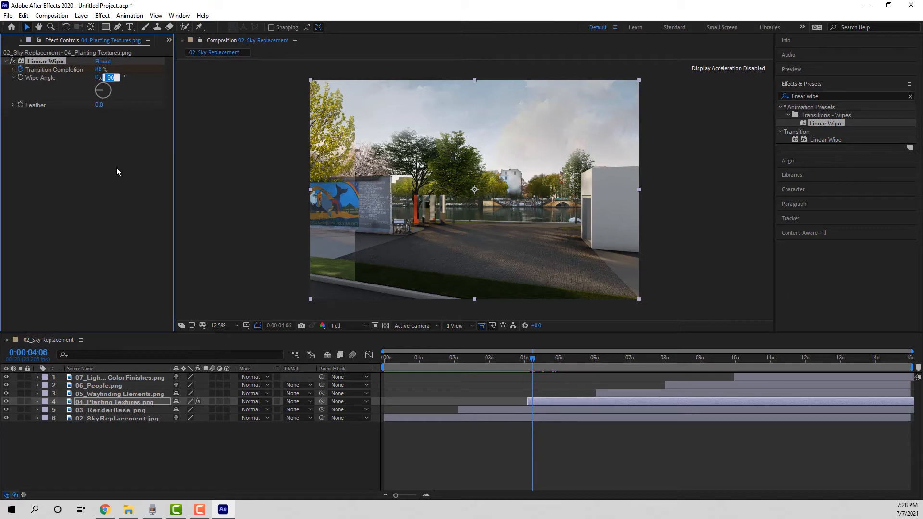
pyautogui.write('0')
pyautogui.press('Return')
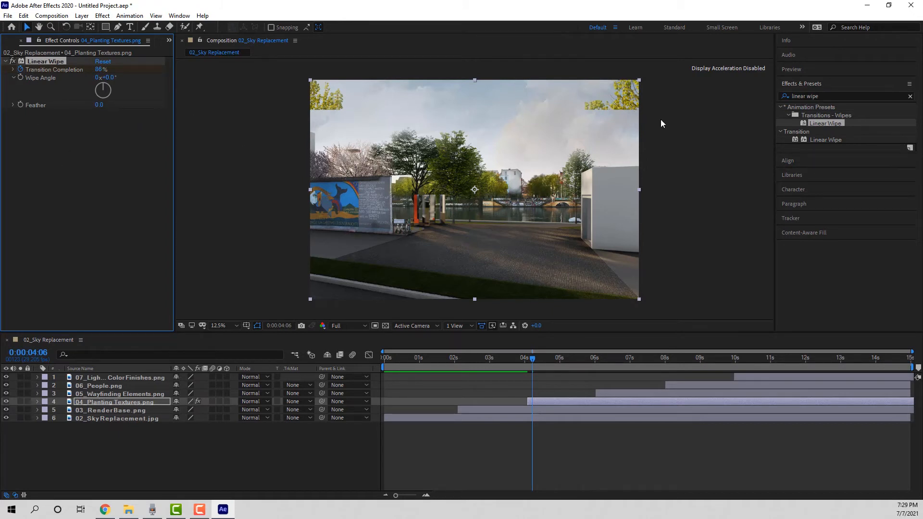
pyautogui.click(99, 105)
pyautogui.write('100')
pyautogui.press('Return')
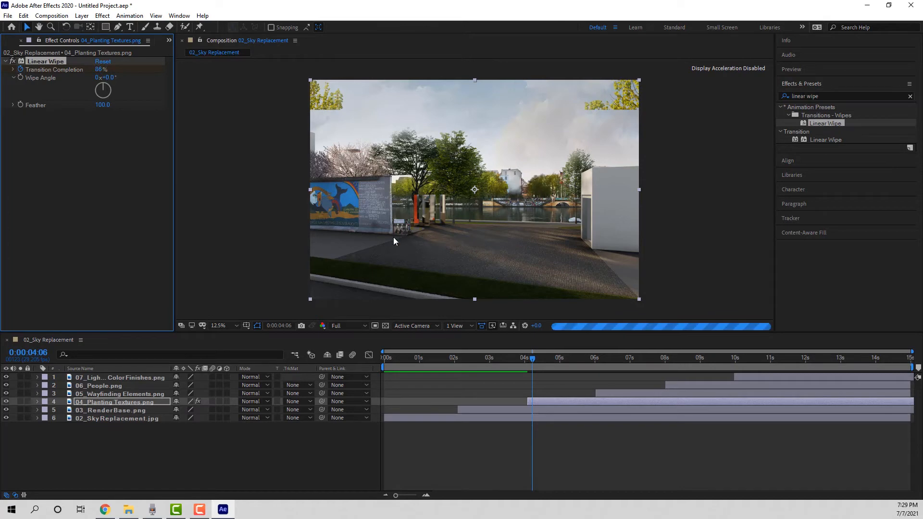
# Preview the wipe of the planting textures from 0:00:04:02 and scrub through its first frames
pyautogui.click(533, 359)
pyautogui.moveTo(532, 362); pyautogui.dragTo(526, 362)
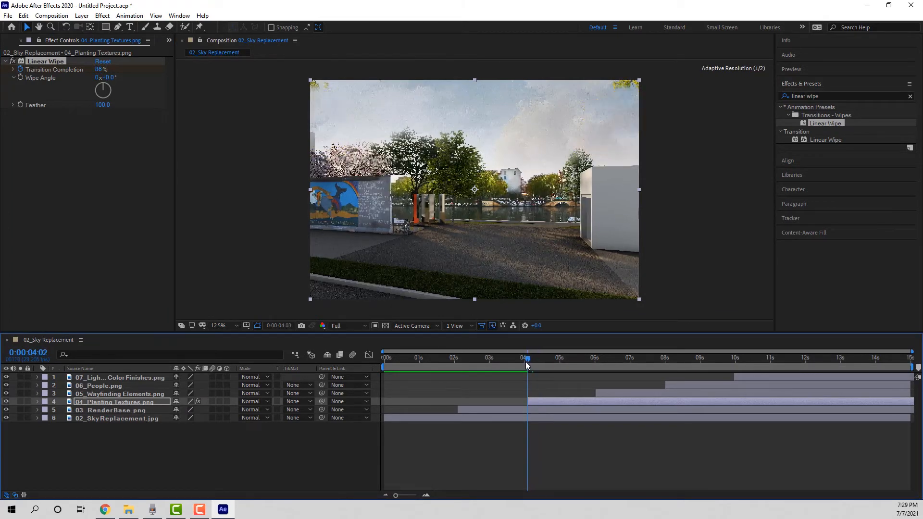
pyautogui.press('space')
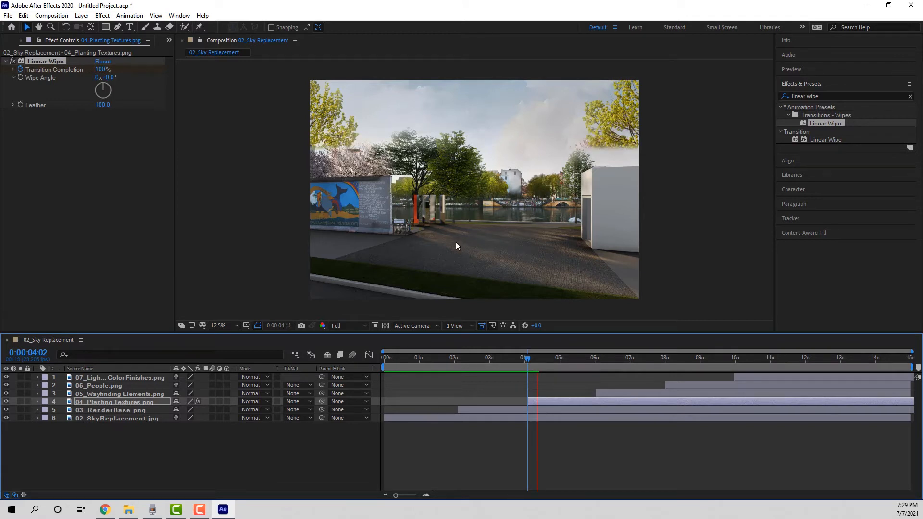
pyautogui.press('space')
pyautogui.moveTo(533, 360)
pyautogui.mouseDown()
pyautogui.moveTo(543, 357)
pyautogui.moveTo(529, 364)
pyautogui.mouseUp()
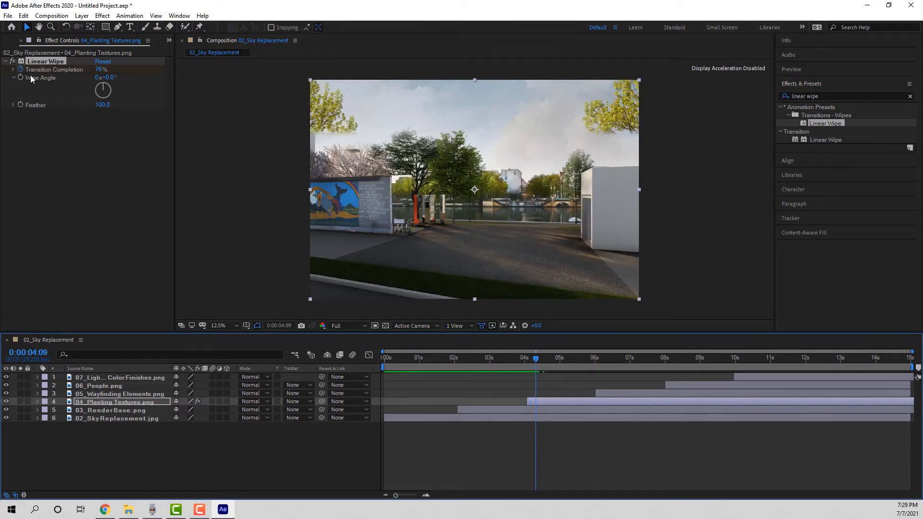
# Move the last Transition Completion keyframe of 04_Planting Textures.png to about 4.6 s, check the wipe and collapse the layer
pyautogui.click(38, 401)
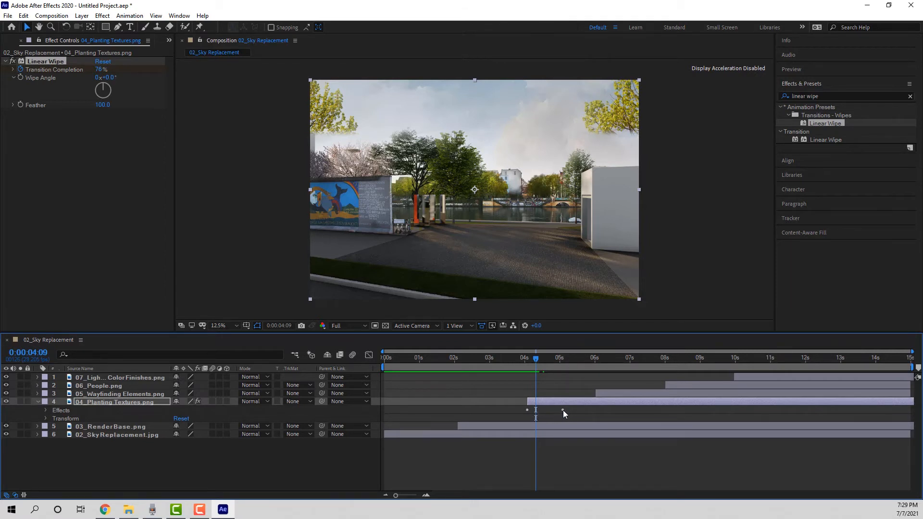
pyautogui.click(46, 411)
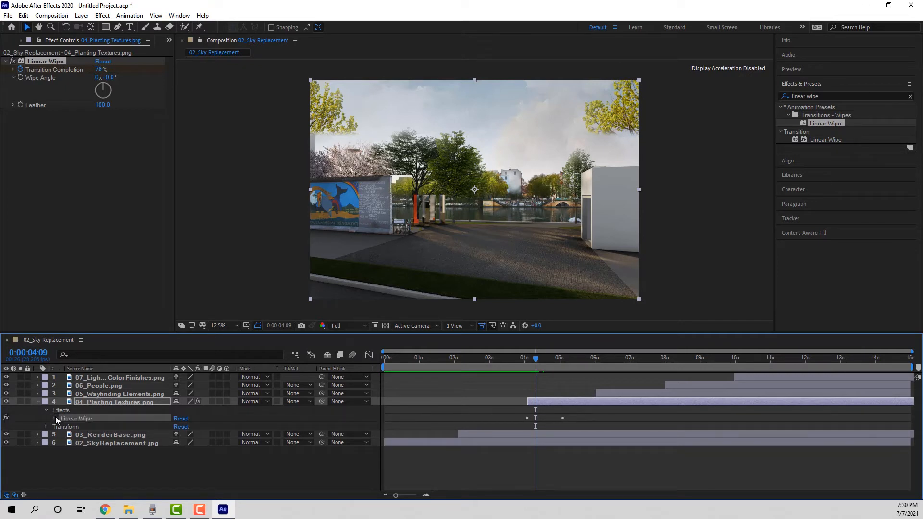
pyautogui.click(54, 418)
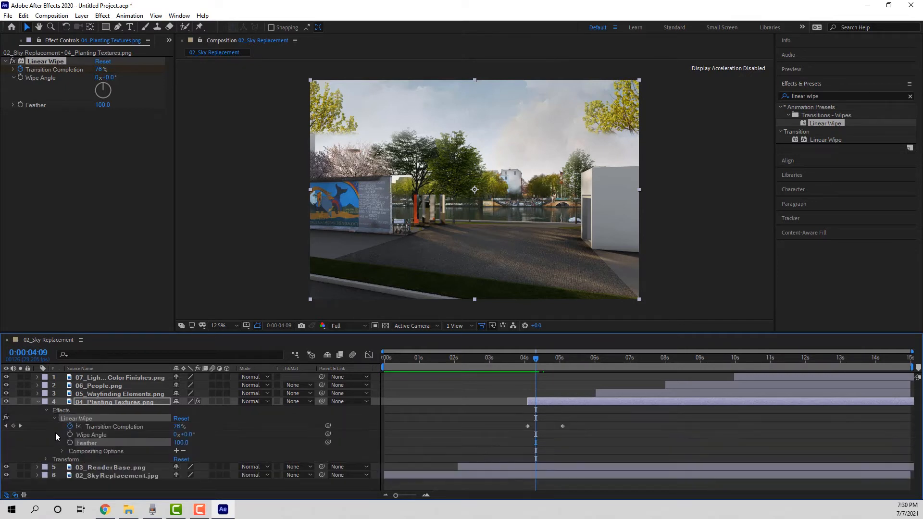
pyautogui.click(563, 427)
pyautogui.moveTo(564, 428); pyautogui.dragTo(548, 431)
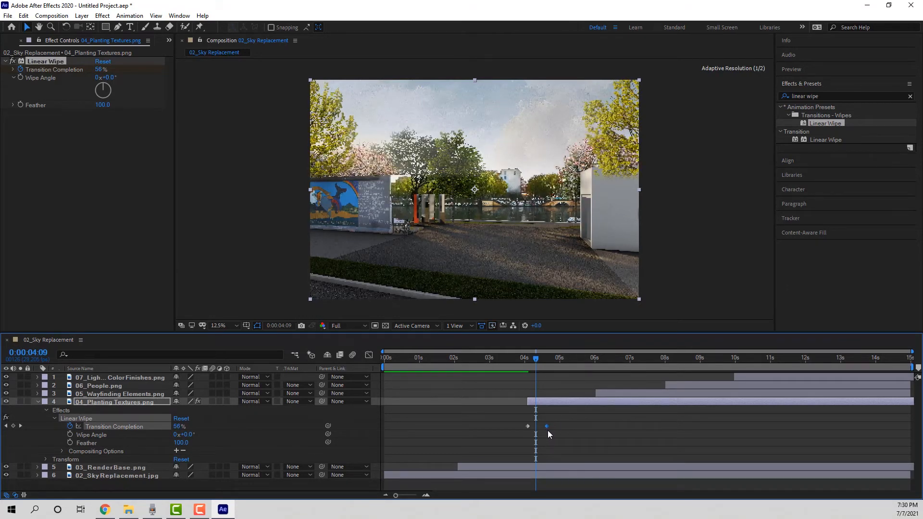
pyautogui.moveTo(535, 369)
pyautogui.mouseDown()
pyautogui.moveTo(532, 359)
pyautogui.moveTo(526, 366)
pyautogui.moveTo(550, 359)
pyautogui.moveTo(533, 365)
pyautogui.moveTo(545, 364)
pyautogui.mouseUp()
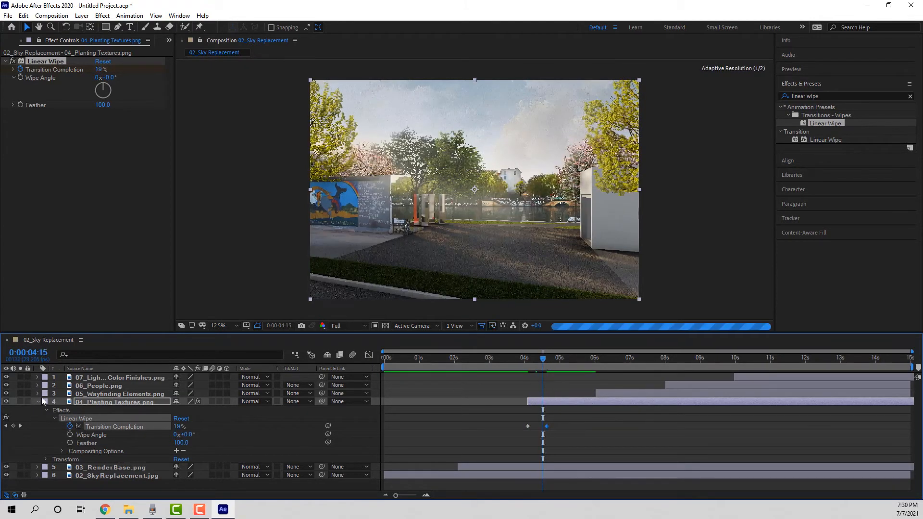
pyautogui.click(39, 403)
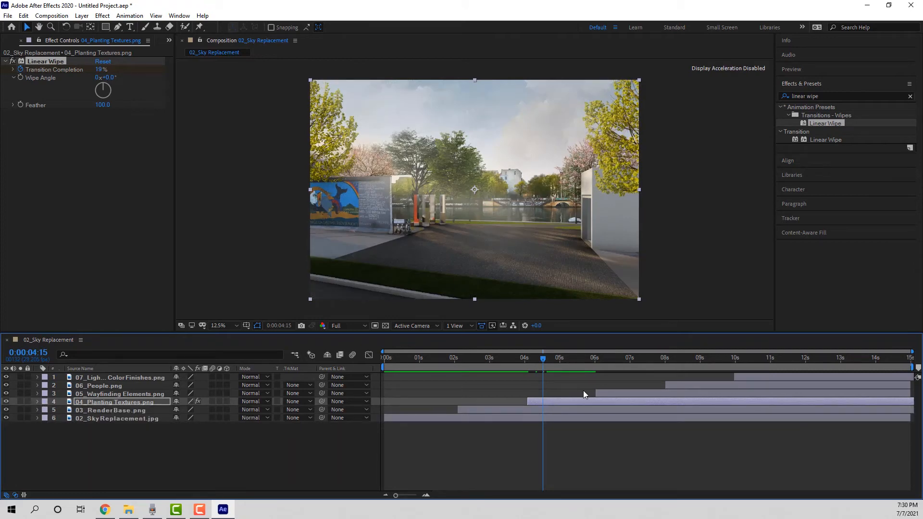
# Reveal the Transform properties of 05_Wayfinding Elements.png and add Opacity and Position keyframes at 0:00:06:07
pyautogui.click(144, 394)
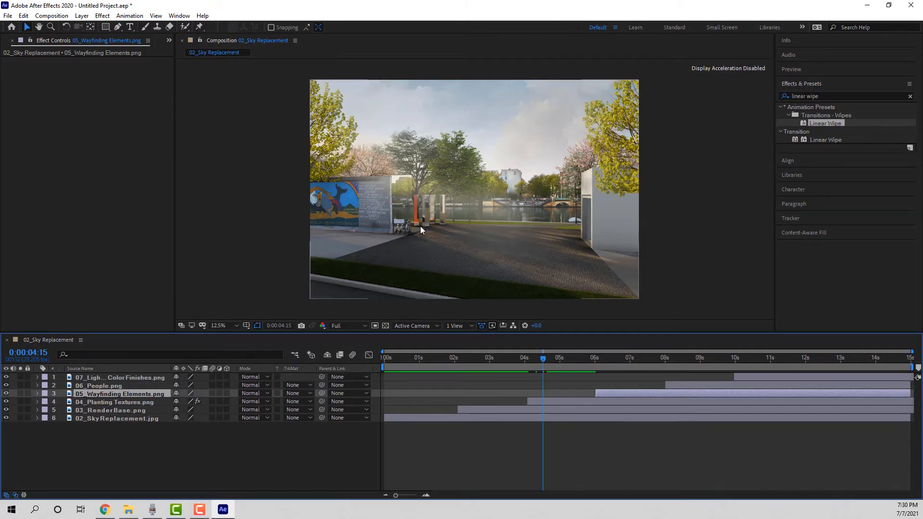
pyautogui.press('i')
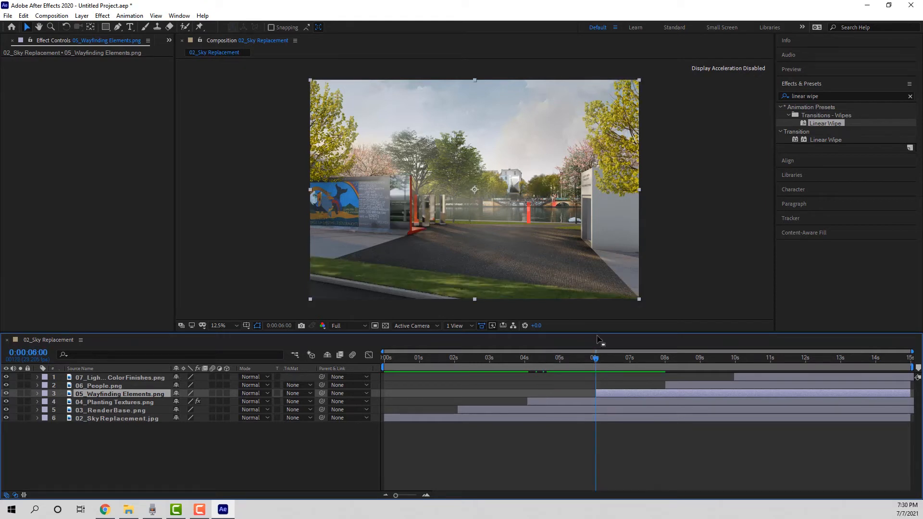
pyautogui.click(37, 395)
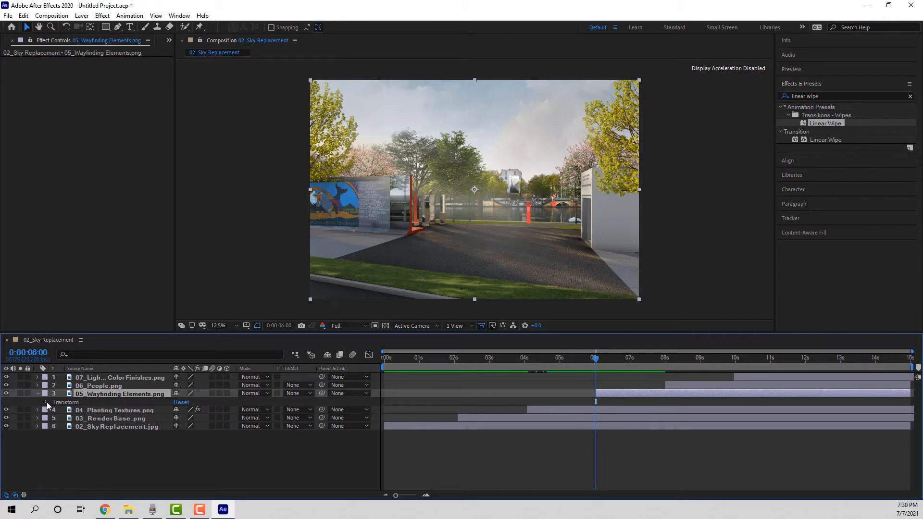
pyautogui.click(46, 402)
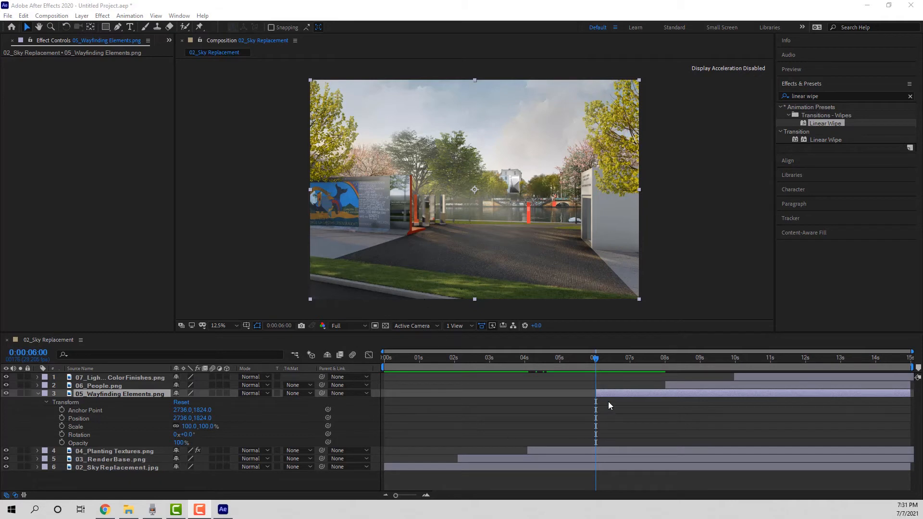
pyautogui.scroll(2, 613, 388)
pyautogui.scroll(1, 558, 371)
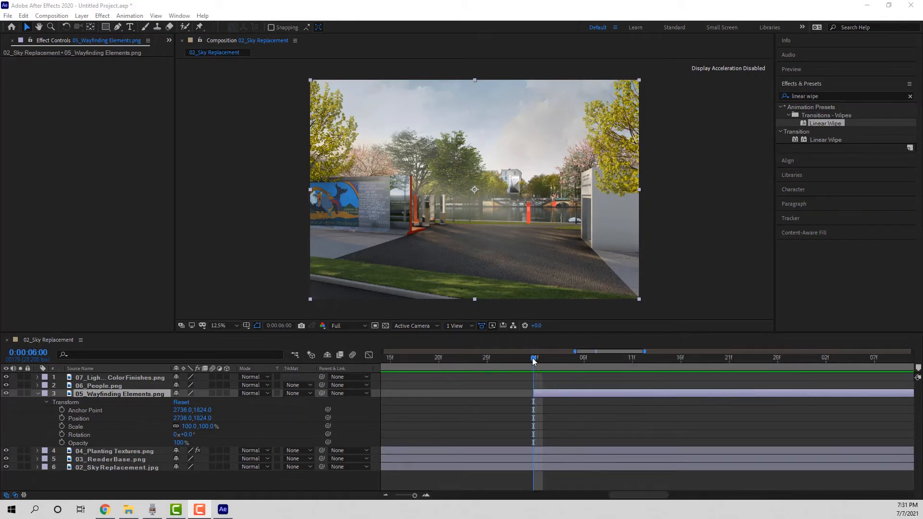
pyautogui.moveTo(534, 362); pyautogui.dragTo(600, 361)
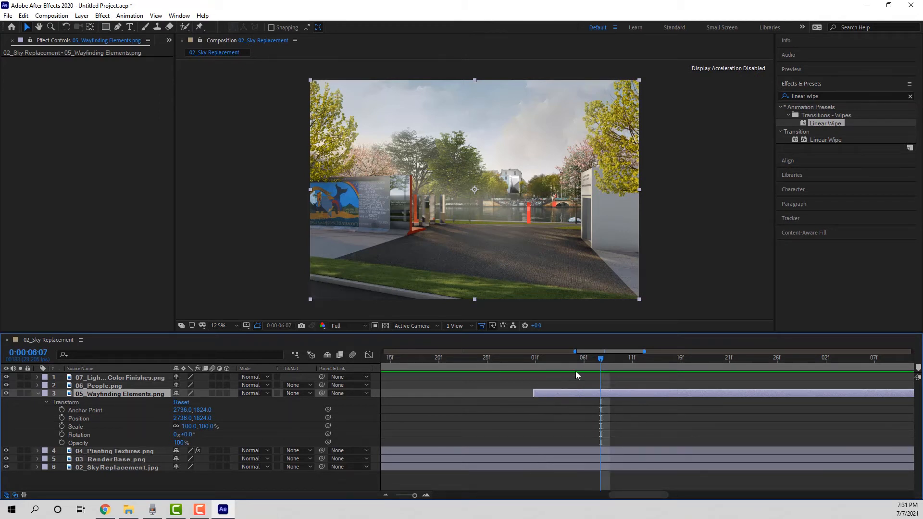
pyautogui.click(62, 443)
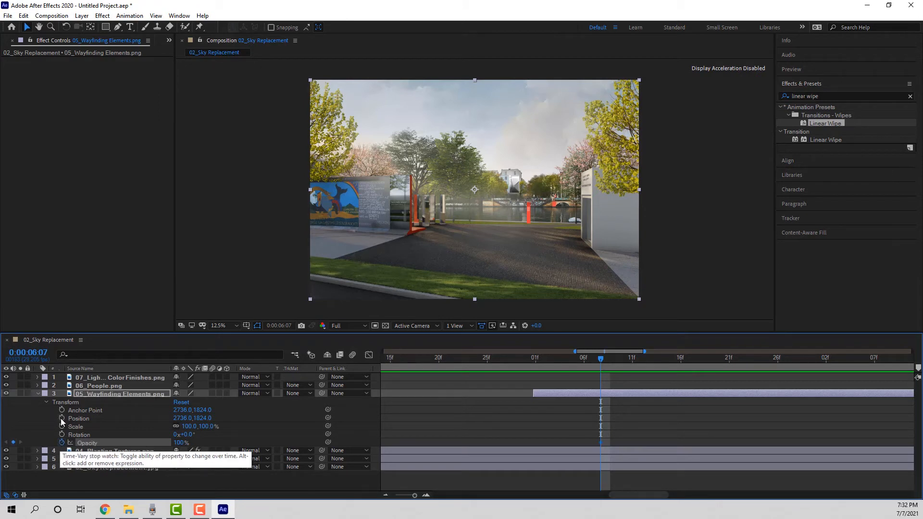
pyautogui.click(62, 418)
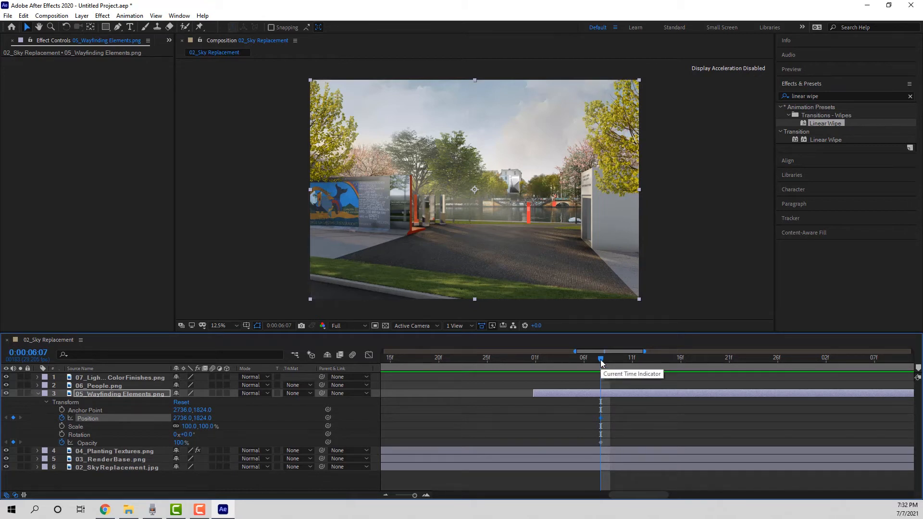
# At 0:00:06:00, set the vertical Position of 05_Wayfinding Elements.png to 1765 and its Opacity to 50%
pyautogui.moveTo(601, 363); pyautogui.dragTo(534, 379)
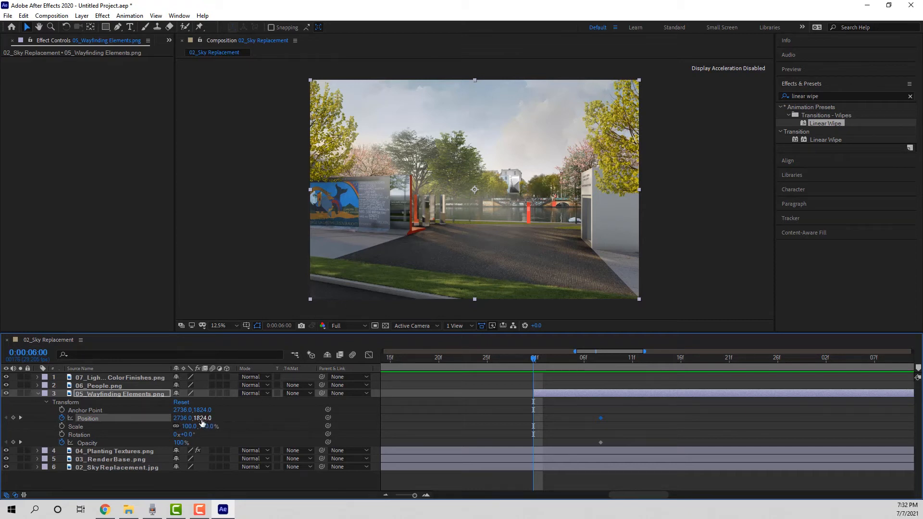
pyautogui.moveTo(201, 423); pyautogui.dragTo(174, 420)
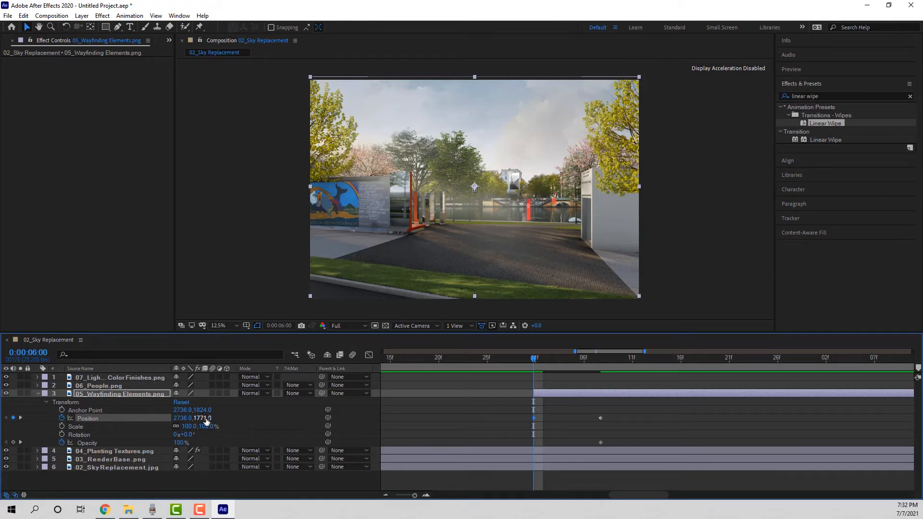
pyautogui.moveTo(207, 421); pyautogui.dragTo(204, 422)
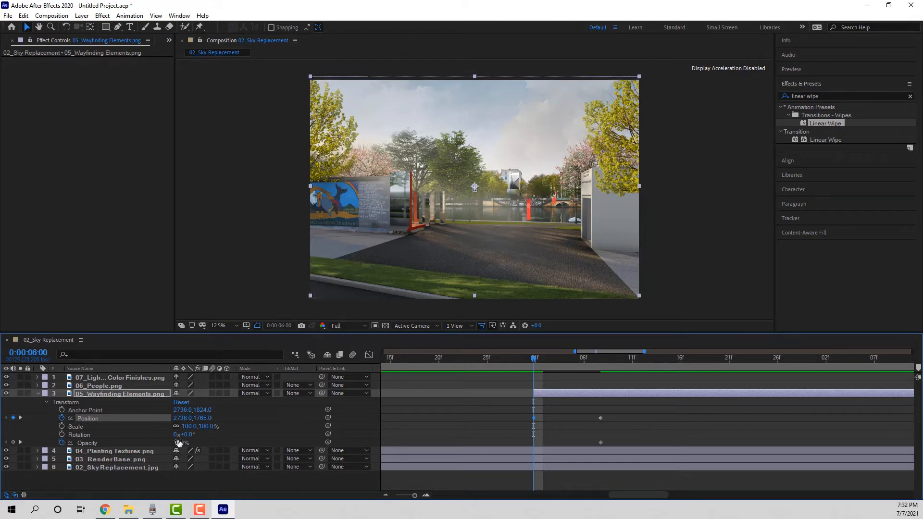
pyautogui.click(181, 442)
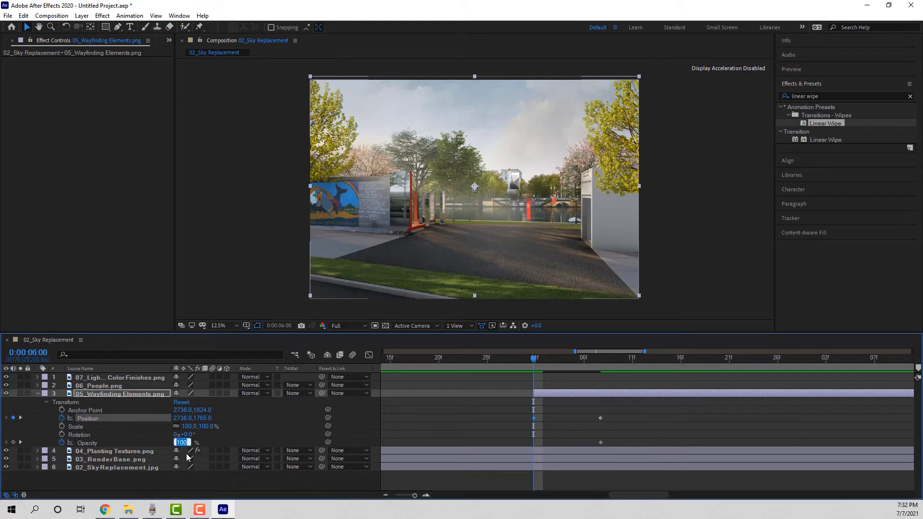
pyautogui.write('50')
pyautogui.press('Return')
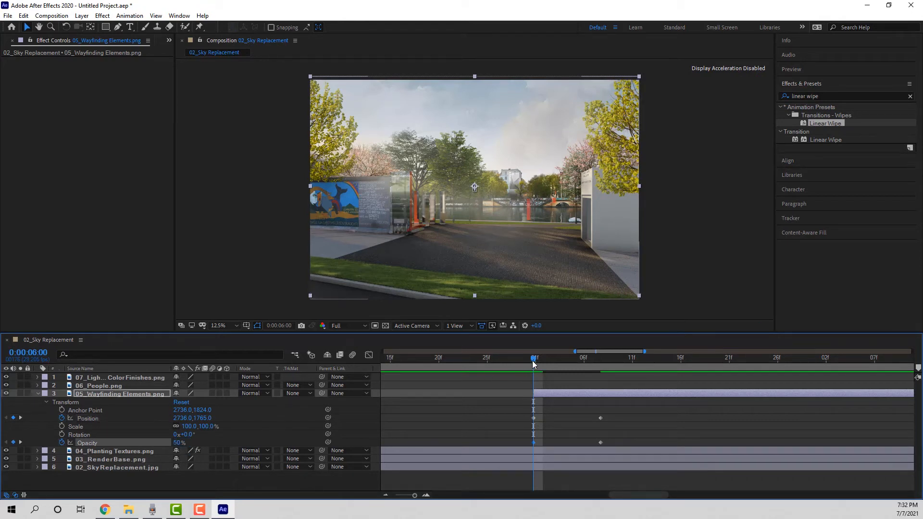
# Scrub from 0:00:05:28 to 0:00:06:12 to check how the wayfinding elements fade and move in
pyautogui.moveTo(534, 364); pyautogui.dragTo(524, 361)
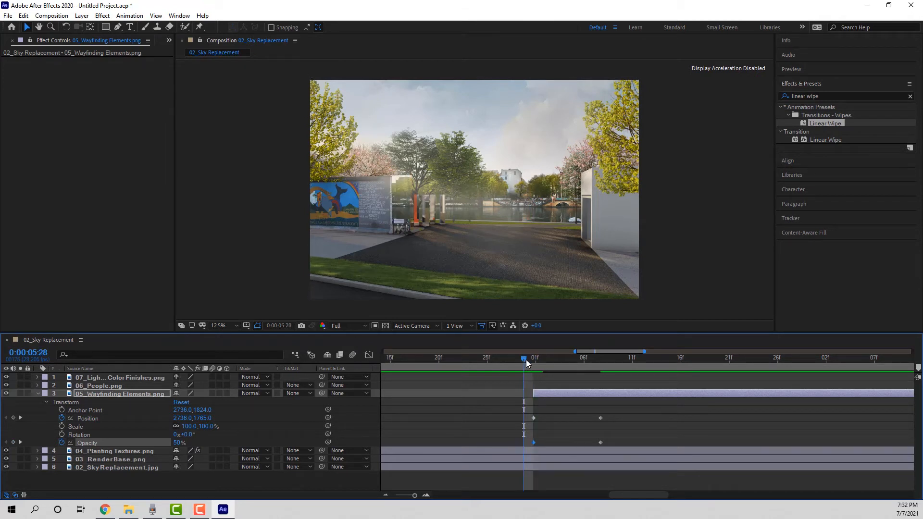
pyautogui.press(';')
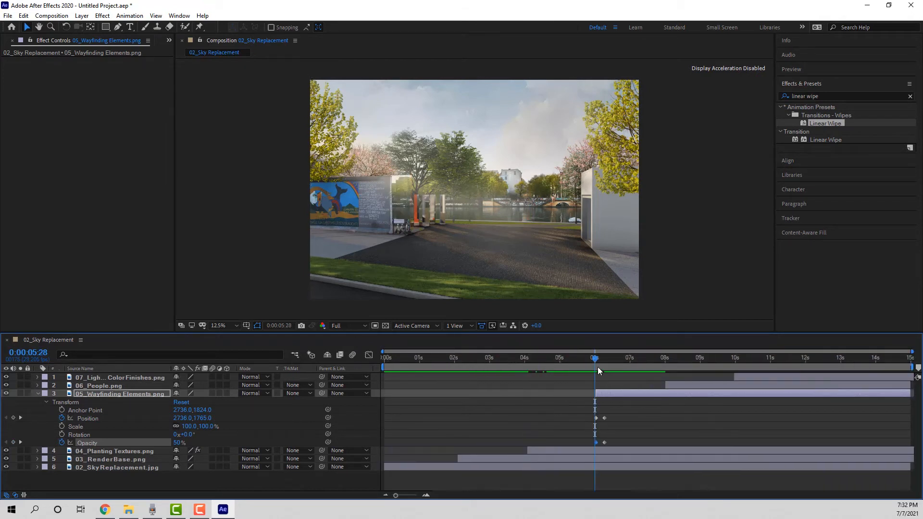
pyautogui.moveTo(598, 369)
pyautogui.mouseDown()
pyautogui.moveTo(613, 358)
pyautogui.moveTo(593, 358)
pyautogui.moveTo(610, 358)
pyautogui.mouseUp()
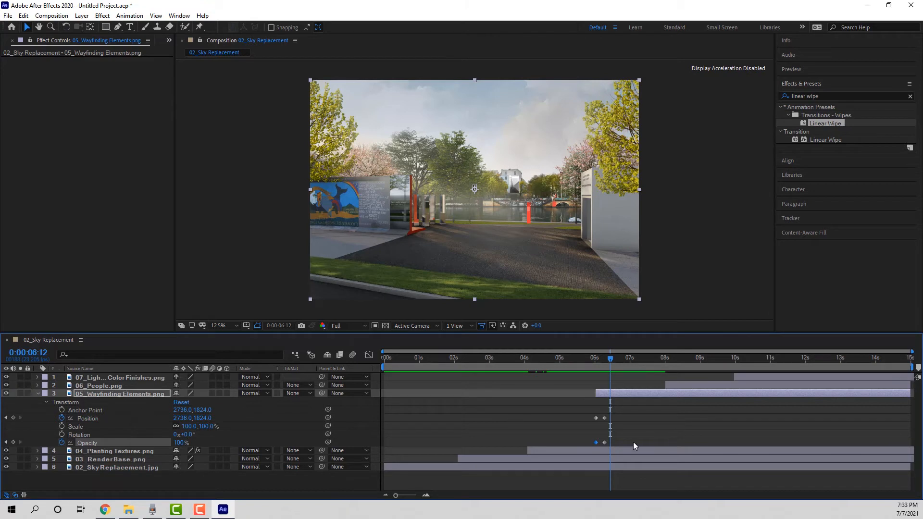
# Copy the Position and Opacity keyframes of 05_Wayfinding Elements.png and paste them onto 06_People.png at 0:00:08:00
pyautogui.moveTo(619, 442); pyautogui.dragTo(590, 412)
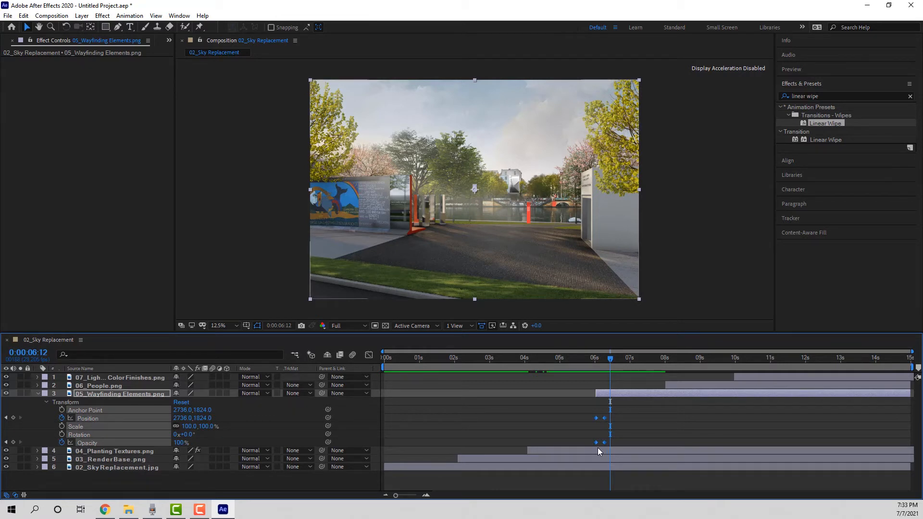
pyautogui.press('u')
pyautogui.click(109, 384)
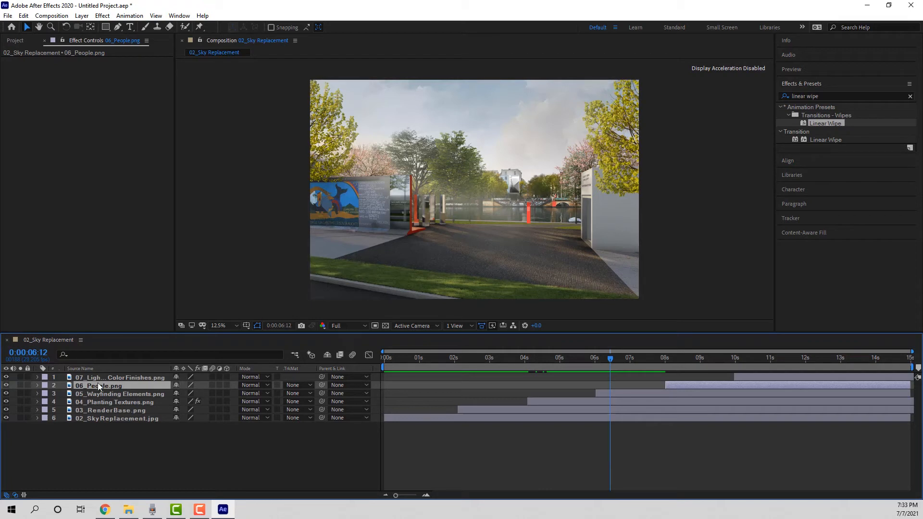
pyautogui.moveTo(608, 361); pyautogui.dragTo(669, 362)
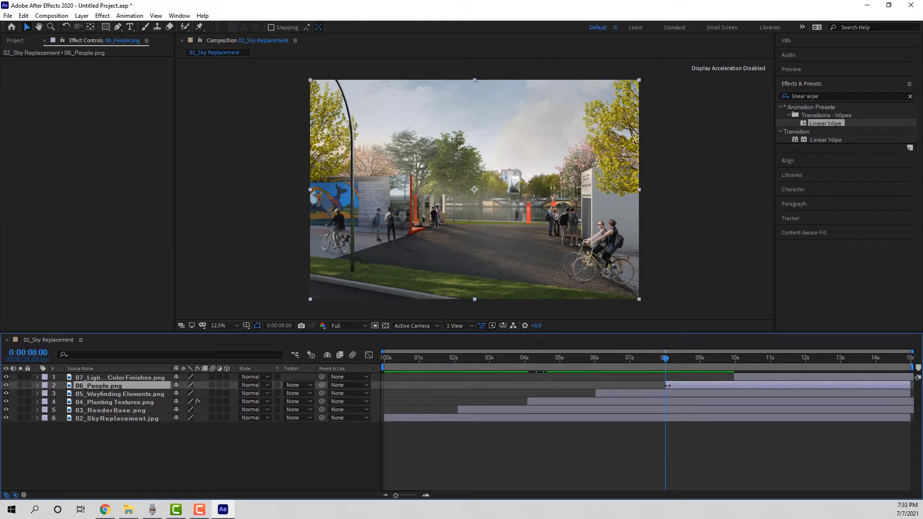
pyautogui.hotkey('ctrl', 'v')
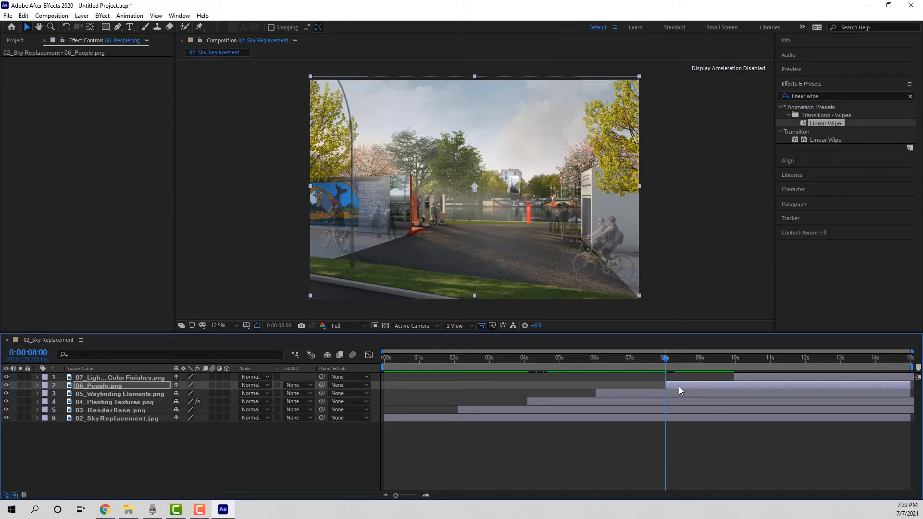
# Expand the Transform properties of 06_People.png, scrub through the pasted animation to 0:00:08:10 and collapse the layer
pyautogui.click(37, 386)
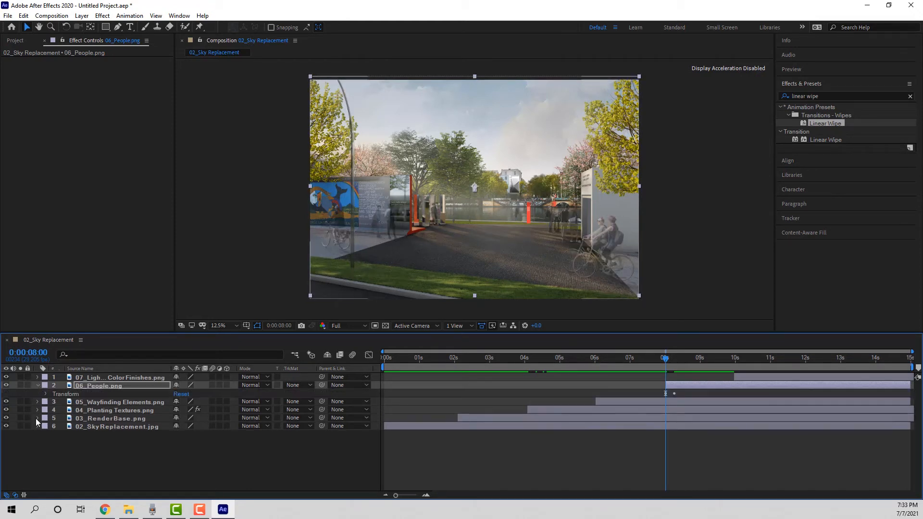
pyautogui.click(46, 395)
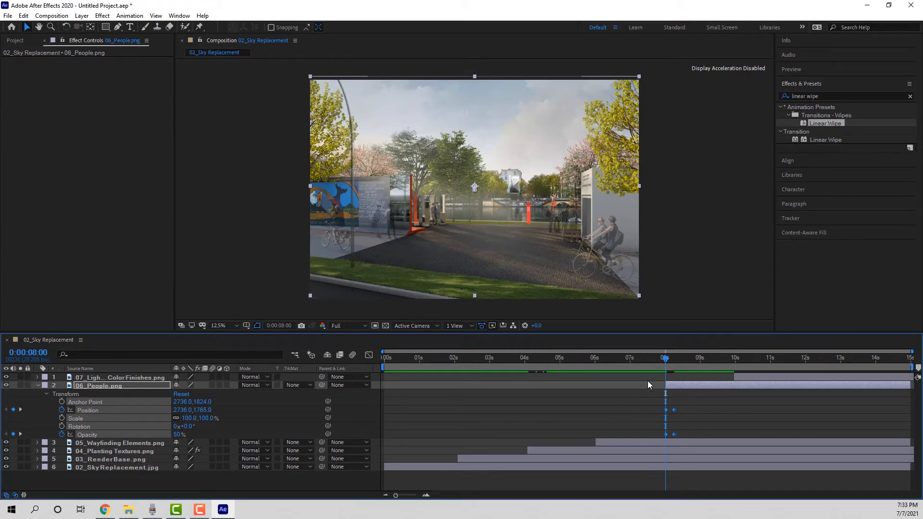
pyautogui.moveTo(667, 364)
pyautogui.mouseDown()
pyautogui.moveTo(659, 365)
pyautogui.moveTo(689, 358)
pyautogui.moveTo(669, 358)
pyautogui.moveTo(681, 359)
pyautogui.mouseUp()
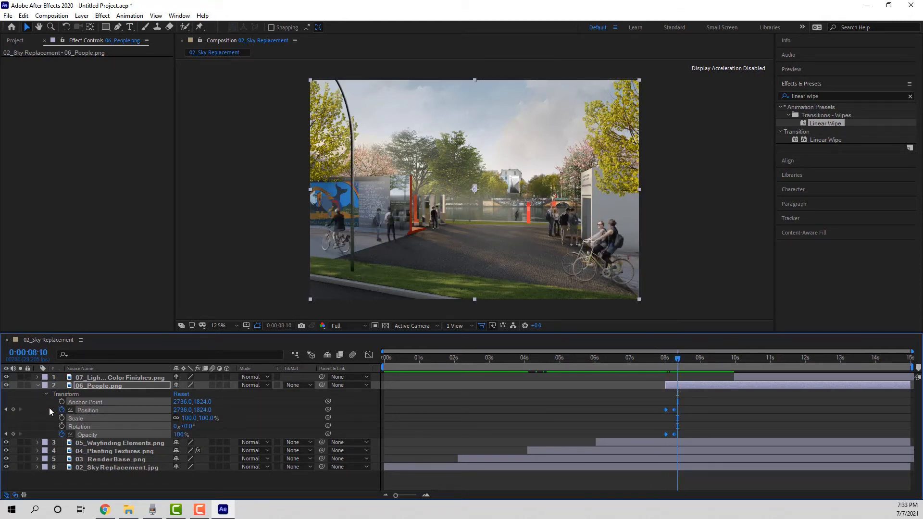
pyautogui.click(38, 386)
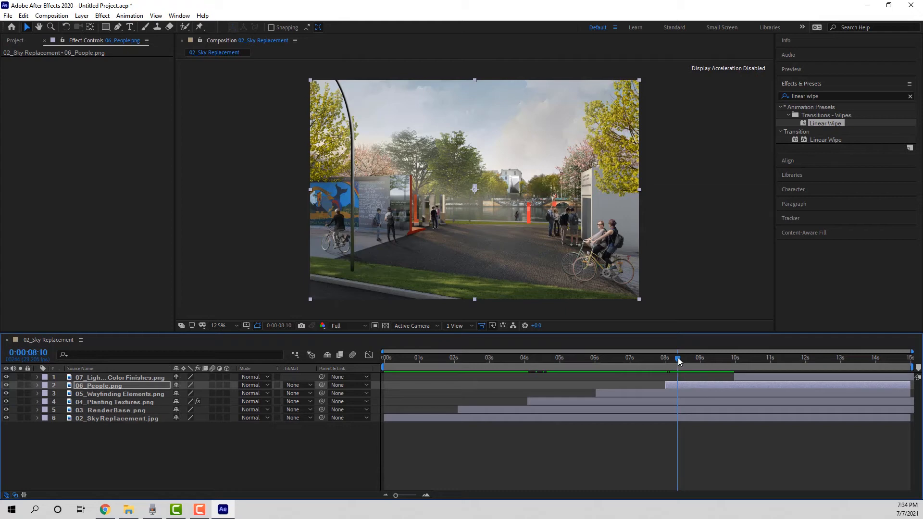
# Select 07_Light and Color Finishes.png at 0:00:10:11 and toggle the Transfer Controls pane, leaving the Mode column shown
pyautogui.moveTo(678, 359); pyautogui.dragTo(750, 357)
pyautogui.click(743, 378)
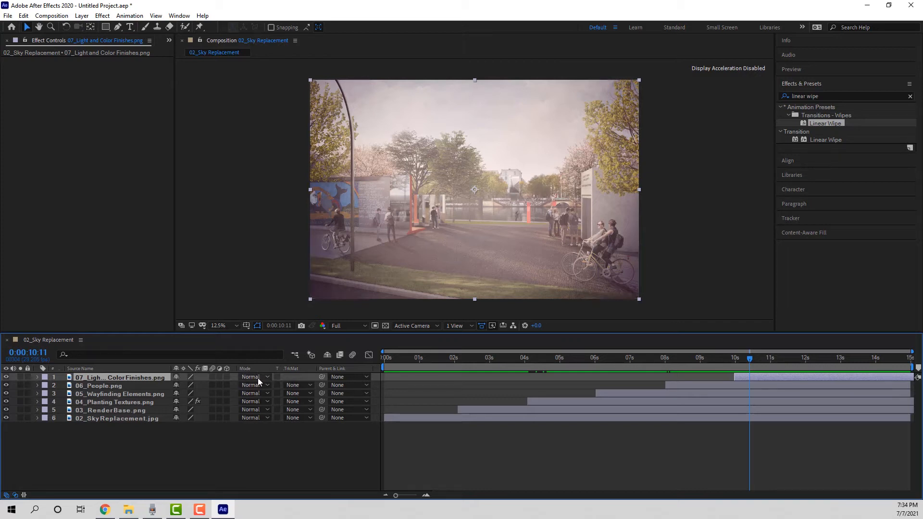
pyautogui.click(14, 496)
pyautogui.click(15, 496)
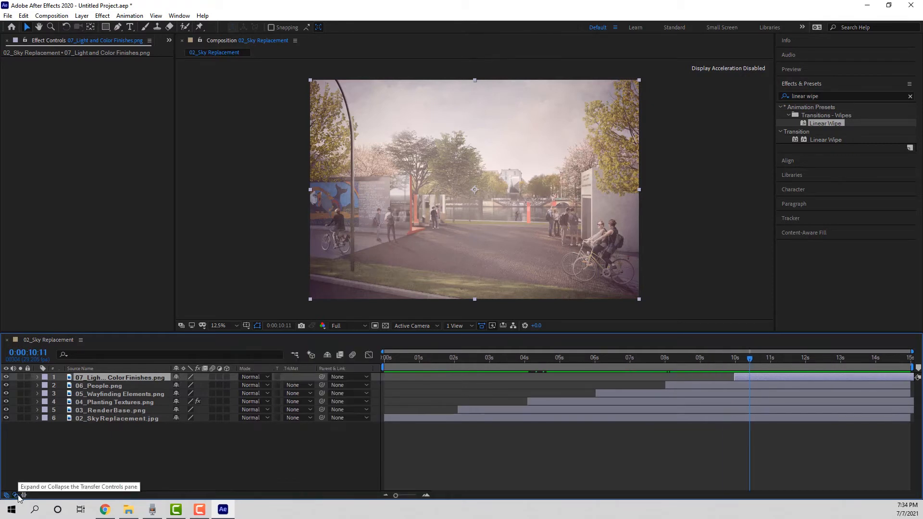
pyautogui.click(15, 496)
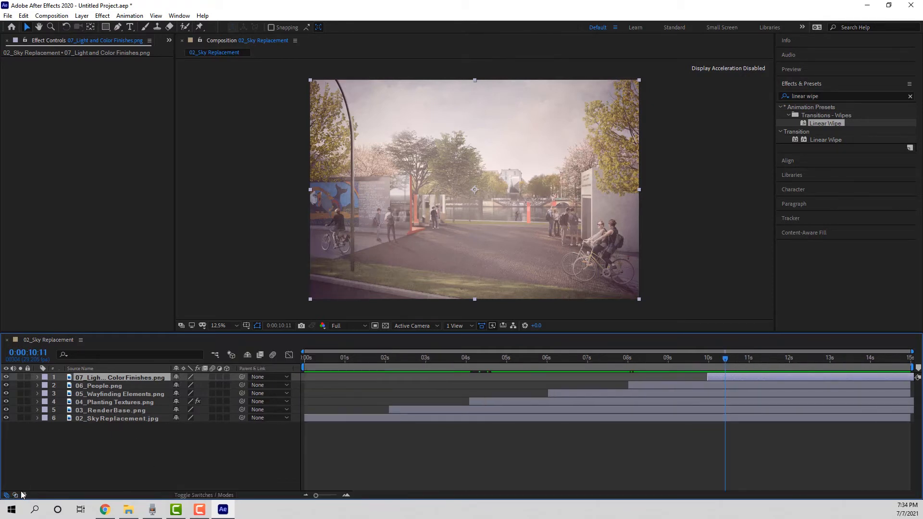
pyautogui.click(23, 496)
pyautogui.click(23, 496)
pyautogui.click(15, 496)
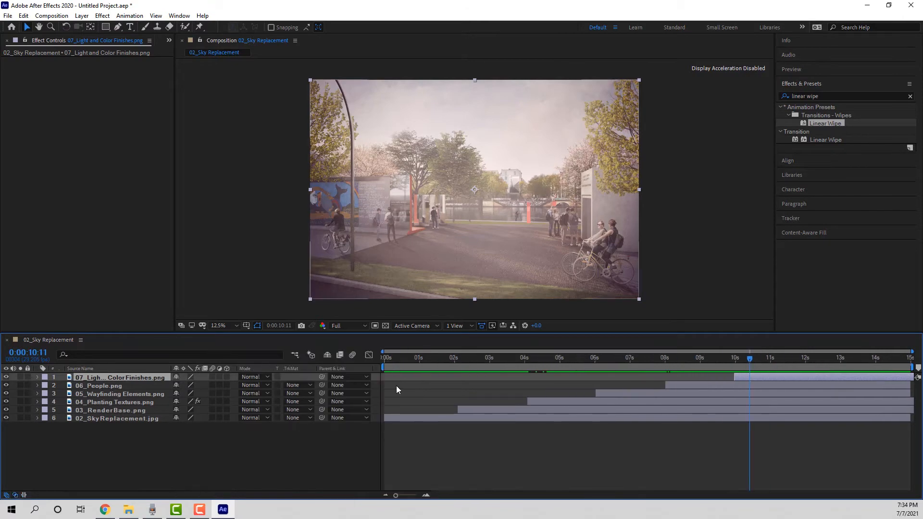
# Set the blend mode of 07_Light and Color Finishes.png to Multiply and inspect the result in the composition
pyautogui.click(265, 378)
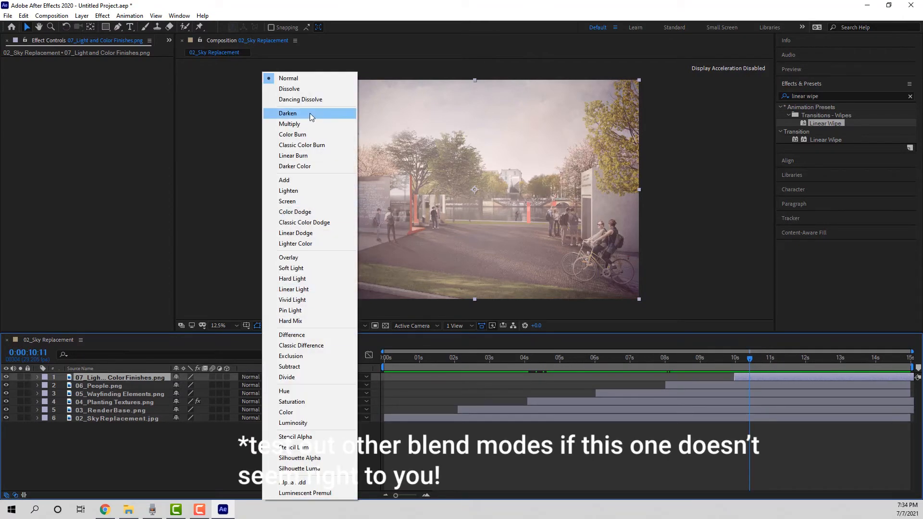
pyautogui.click(314, 122)
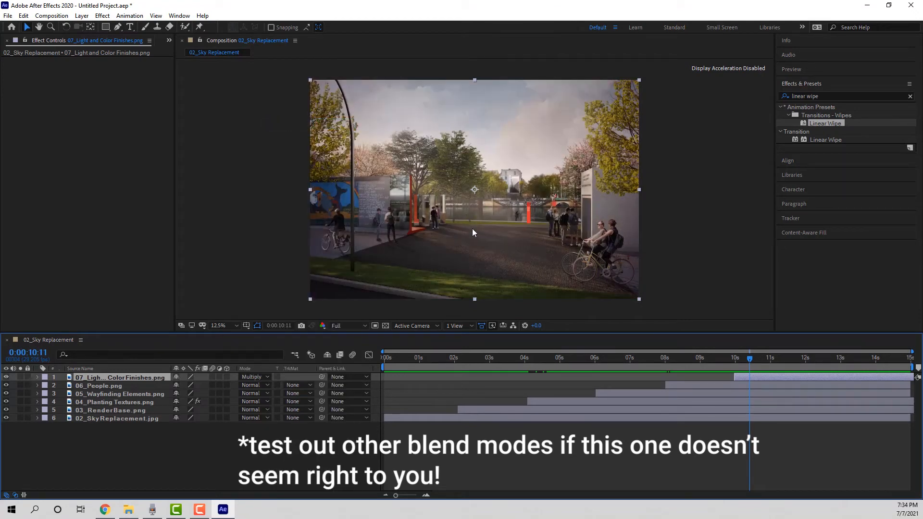
pyautogui.click(258, 377)
pyautogui.click(469, 186)
pyautogui.scroll(3, 469, 186)
pyautogui.scroll(-3, 470, 187)
# Add an Opacity keyframe of 0% to 07_Light and Color Finishes.png at 0:00:09:27
pyautogui.moveTo(750, 359); pyautogui.dragTo(738, 364)
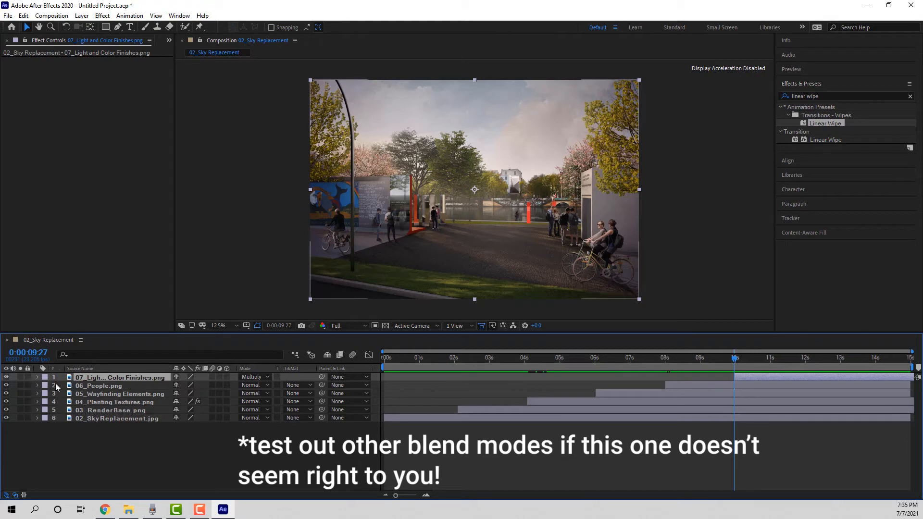
pyautogui.click(37, 377)
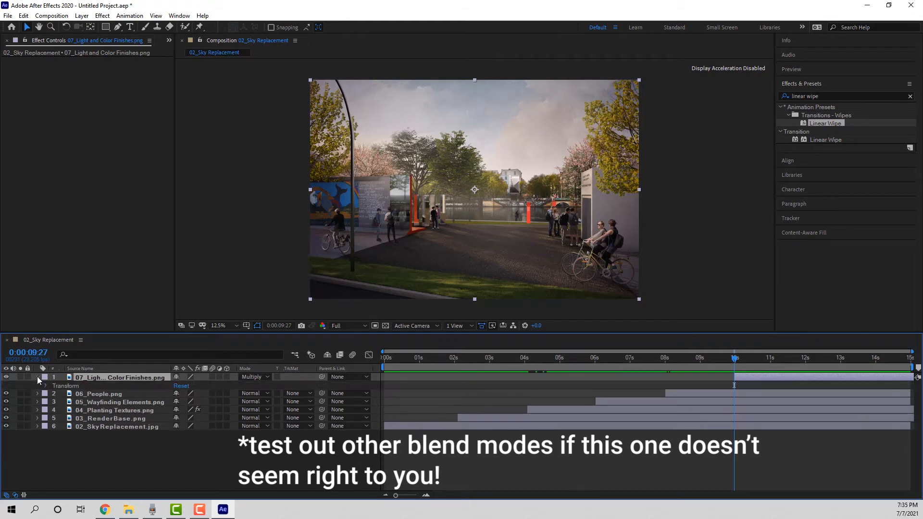
pyautogui.click(46, 386)
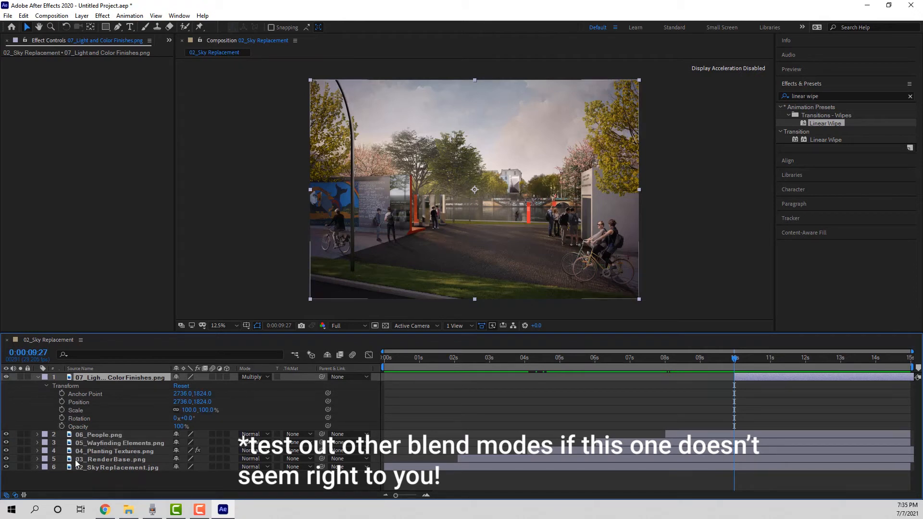
pyautogui.click(62, 427)
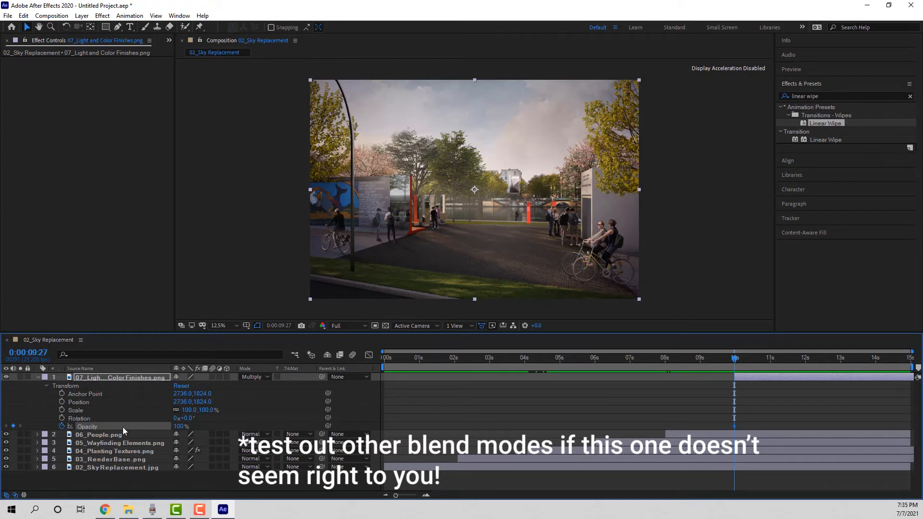
pyautogui.click(179, 427)
pyautogui.press('BackSpace')
pyautogui.write('0')
pyautogui.press('Return')
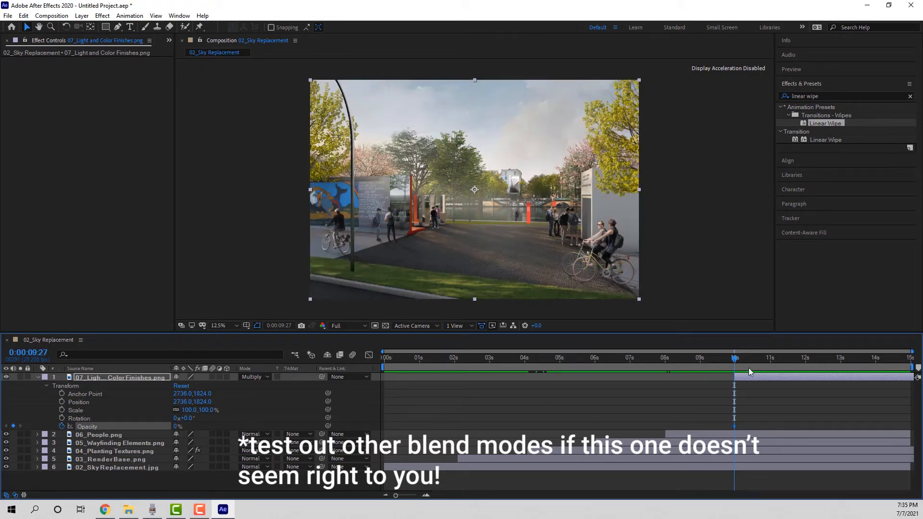
# Add an Opacity keyframe of 100% to 07_Light and Color Finishes.png at 0:00:12:28, check the fade at 0:00:13:22 and collapse the layer
pyautogui.moveTo(737, 362); pyautogui.dragTo(840, 359)
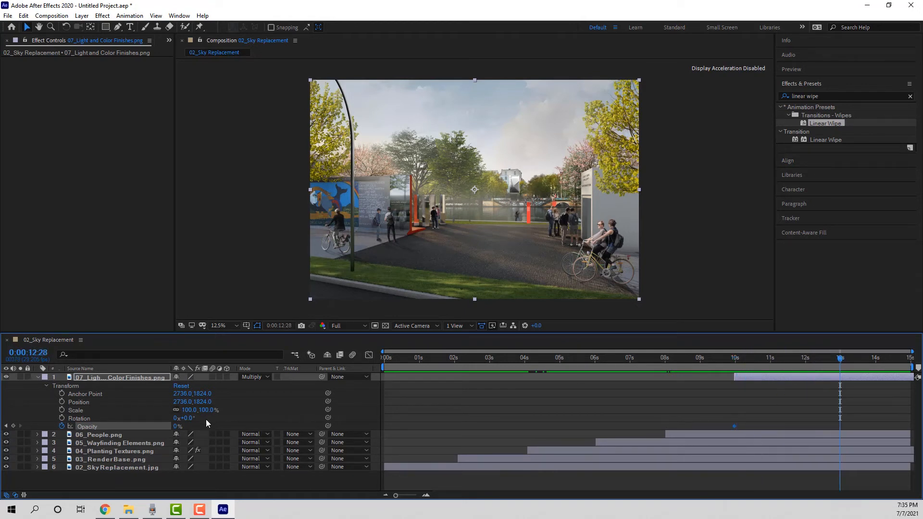
pyautogui.click(175, 426)
pyautogui.write('100')
pyautogui.press('Return')
pyautogui.moveTo(843, 362); pyautogui.dragTo(868, 343)
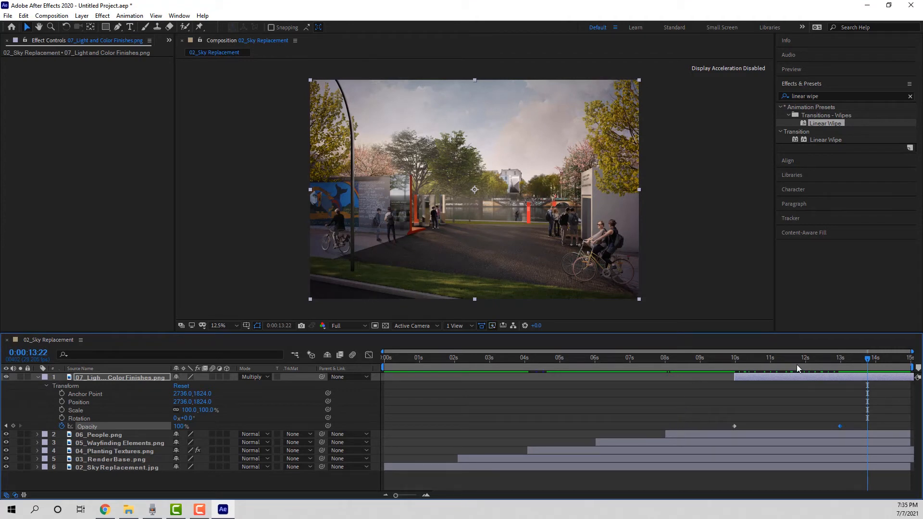
pyautogui.click(37, 376)
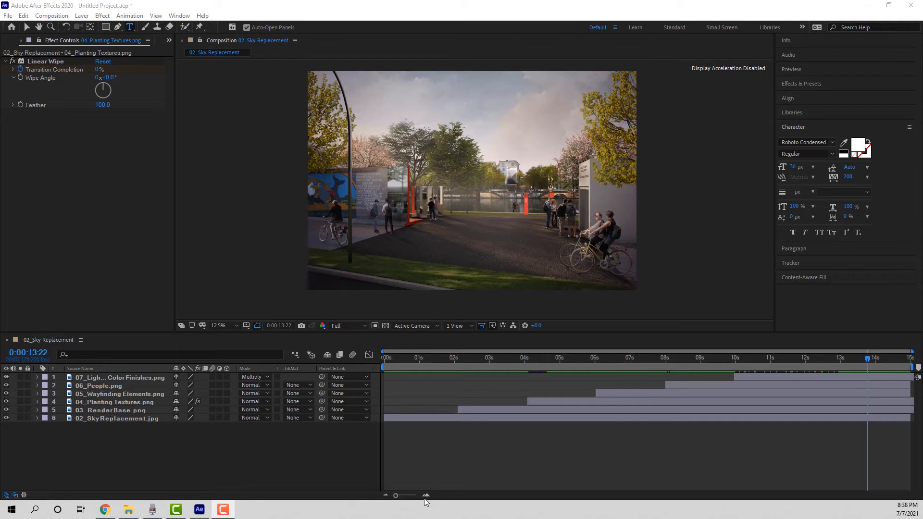
# Create a text layer reading WAYFINDING ELEMENTS on the paved foreground of the composition
pyautogui.click(129, 27)
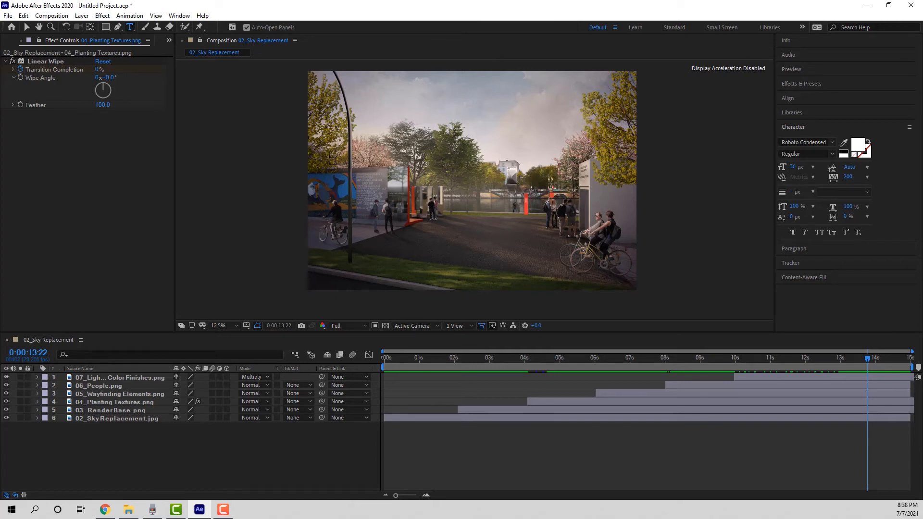
pyautogui.click(504, 241)
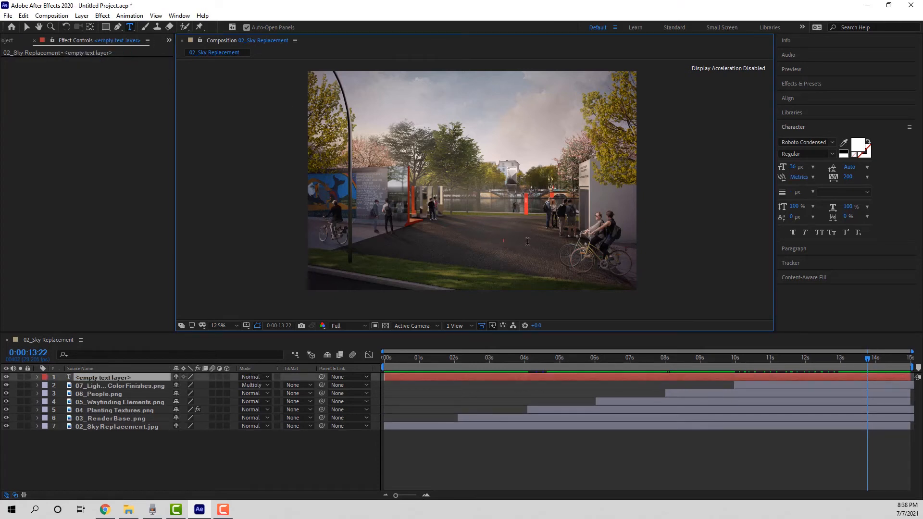
pyautogui.write('ELEMENTS')
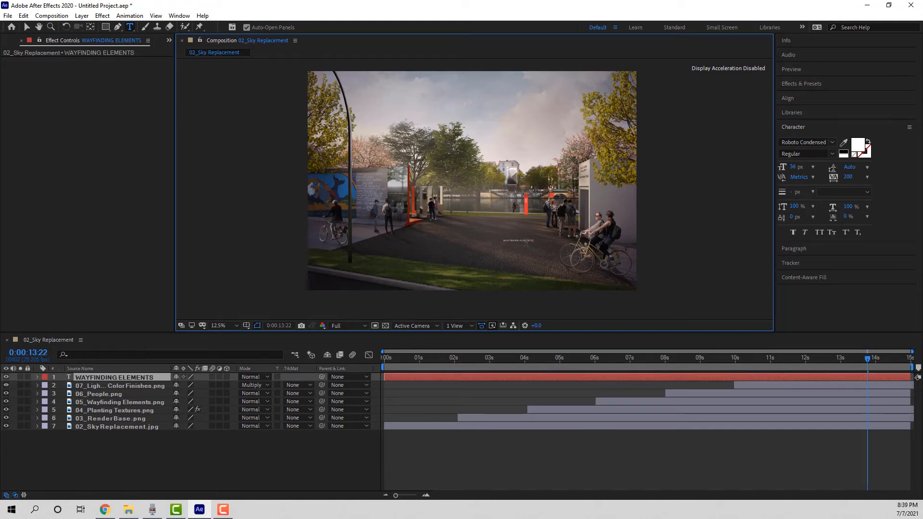
pyautogui.click(230, 450)
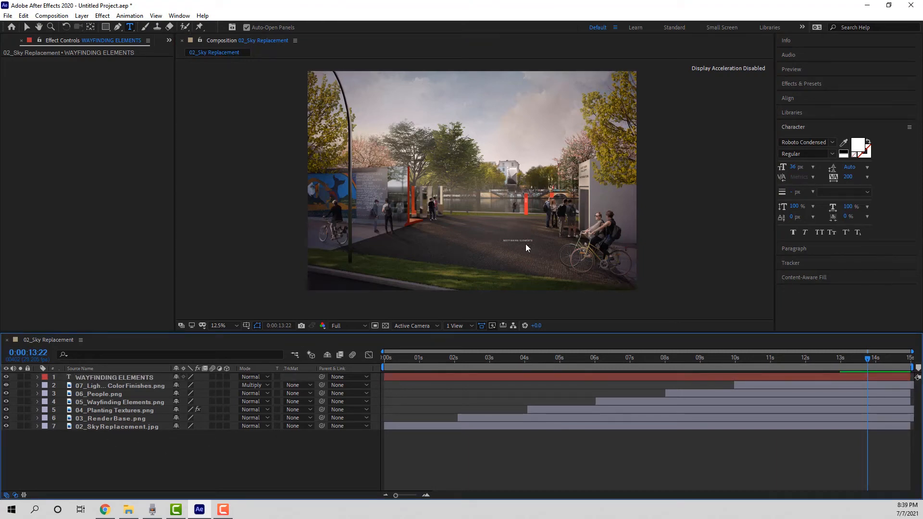
pyautogui.scroll(4, 526, 244)
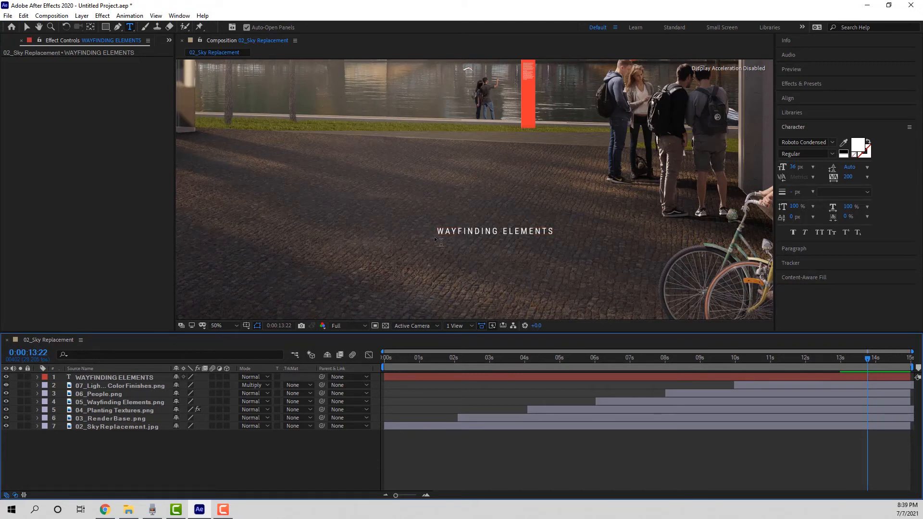
# Apply the Fast Box Blur and Curves effects to the WAYFINDING ELEMENTS text layer
pyautogui.click(105, 377)
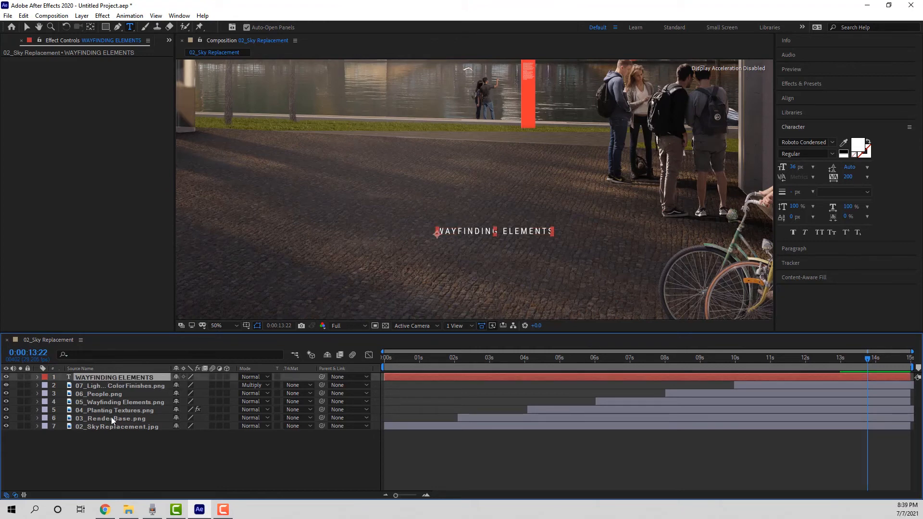
pyautogui.click(102, 15)
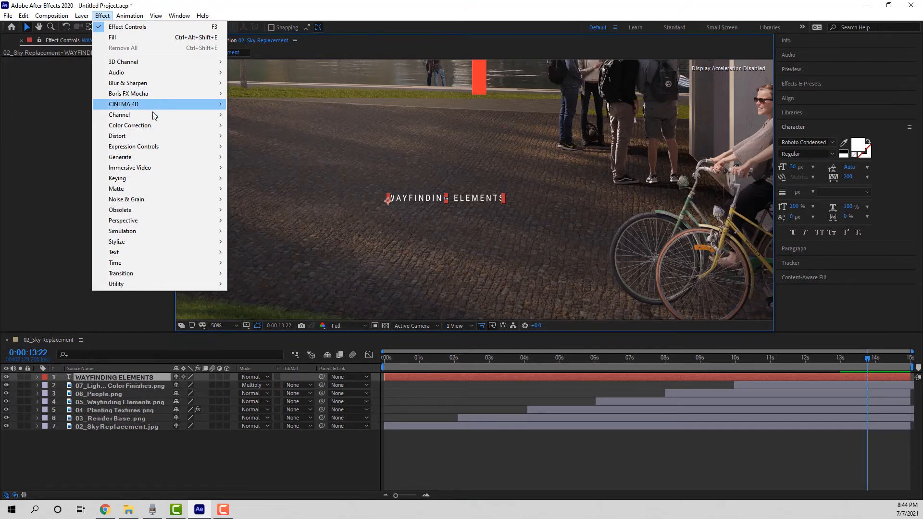
pyautogui.moveTo(149, 84)
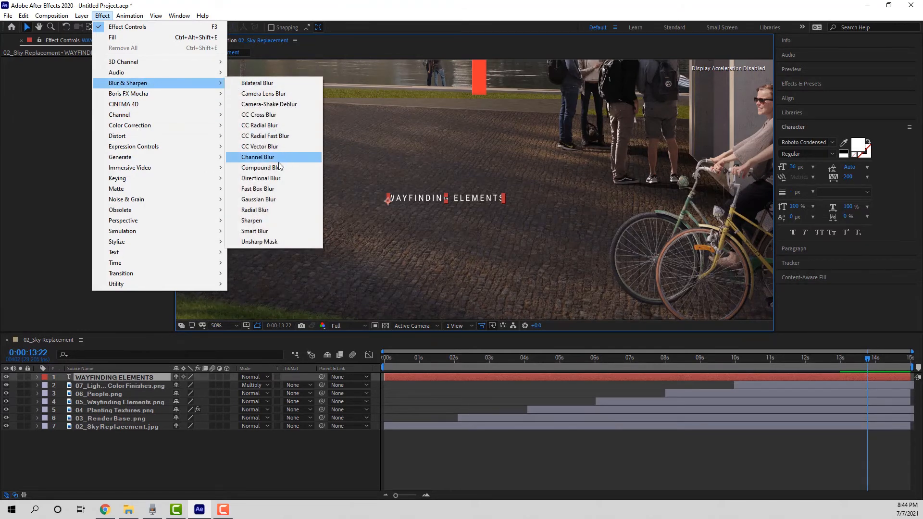
pyautogui.click(275, 189)
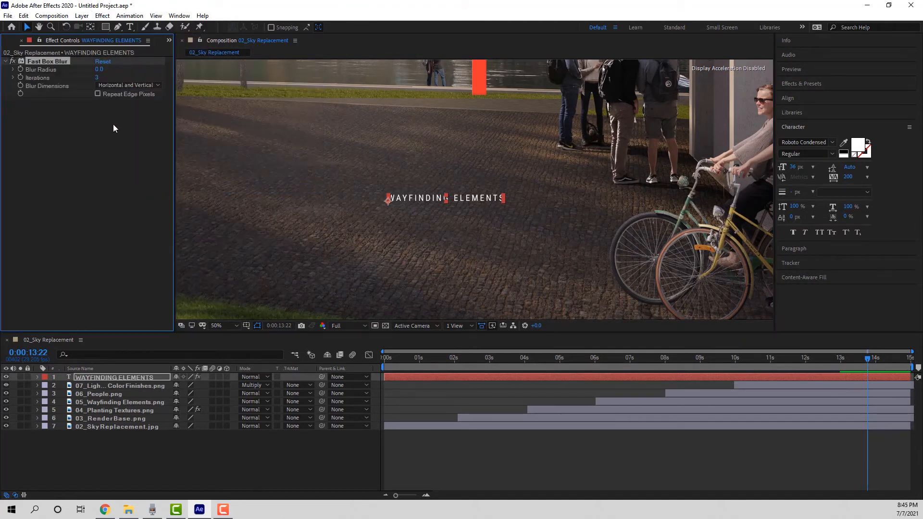
pyautogui.click(102, 15)
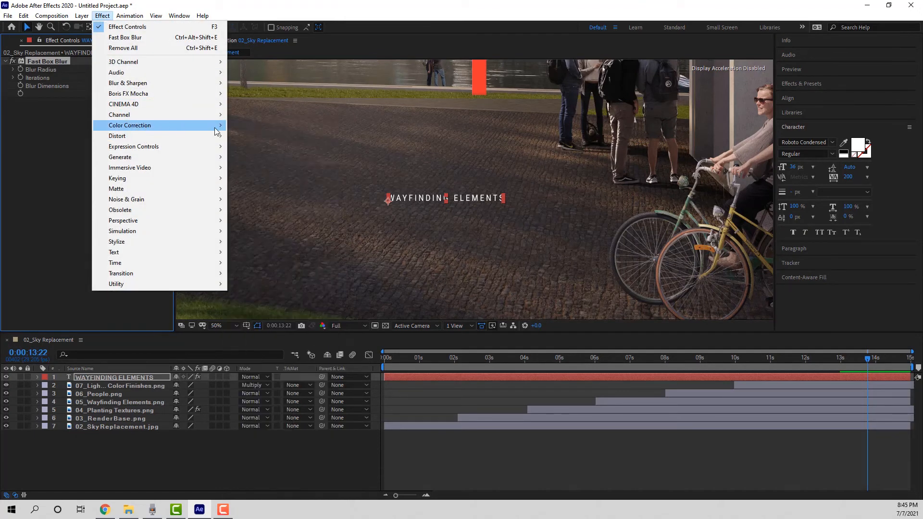
pyautogui.moveTo(215, 128)
pyautogui.click(282, 316)
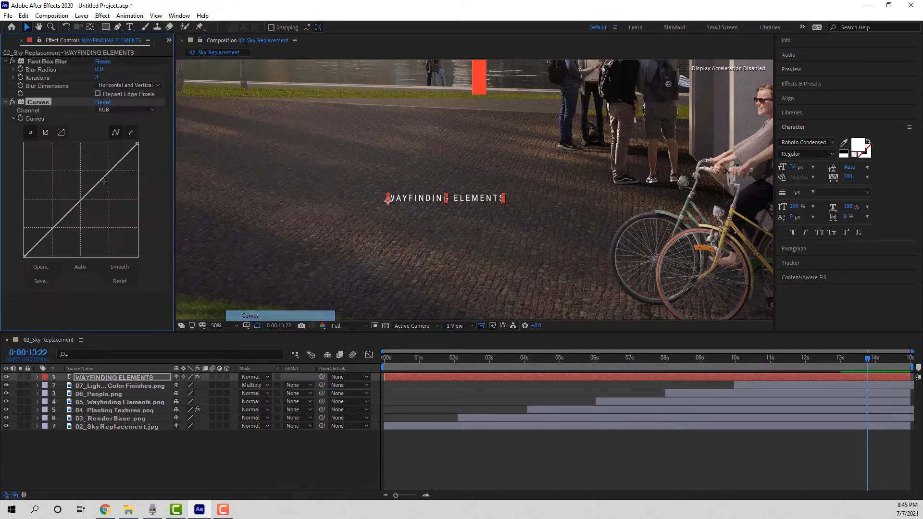
# Add the Fill and CC Composite effects to the WAYFINDING ELEMENTS text layer
pyautogui.click(102, 16)
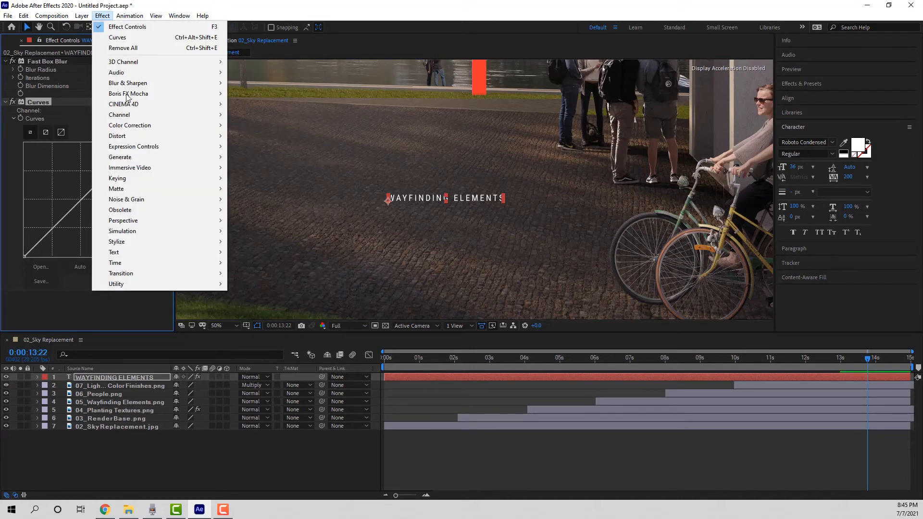
pyautogui.moveTo(153, 188)
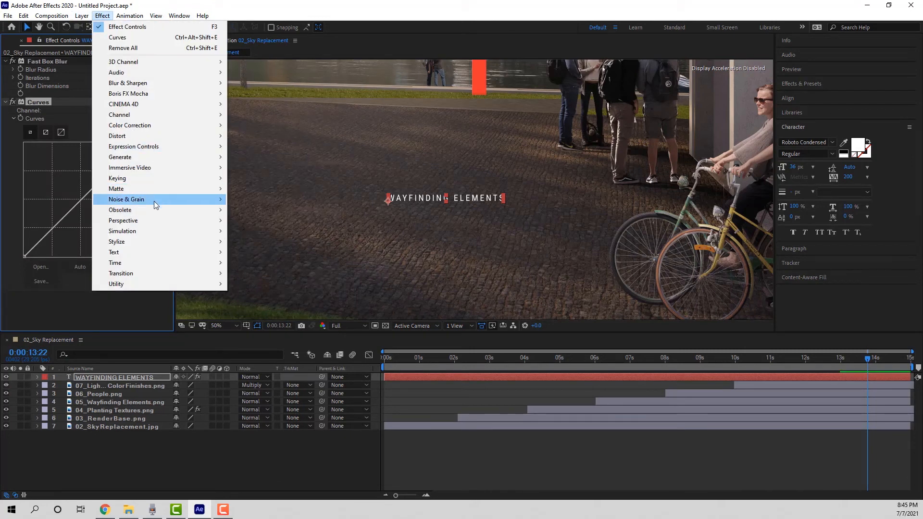
pyautogui.moveTo(177, 162)
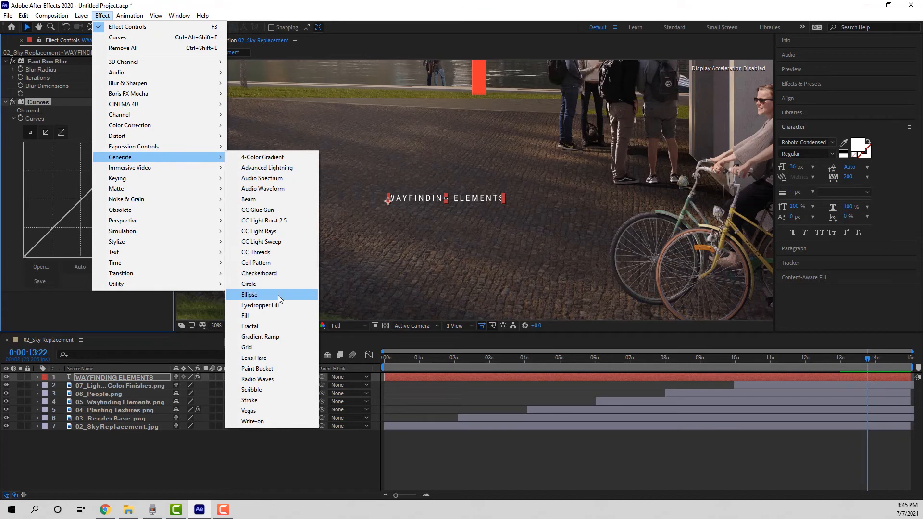
pyautogui.click(262, 315)
pyautogui.click(80, 136)
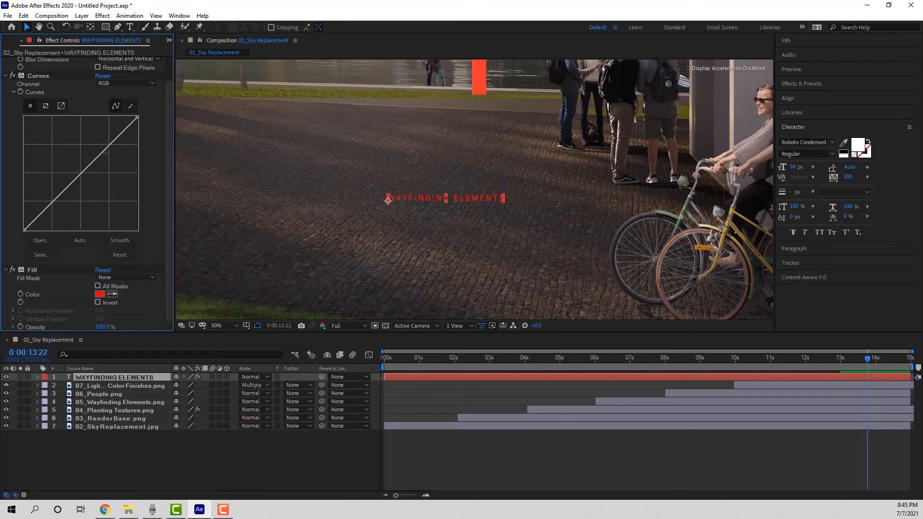
pyautogui.click(102, 15)
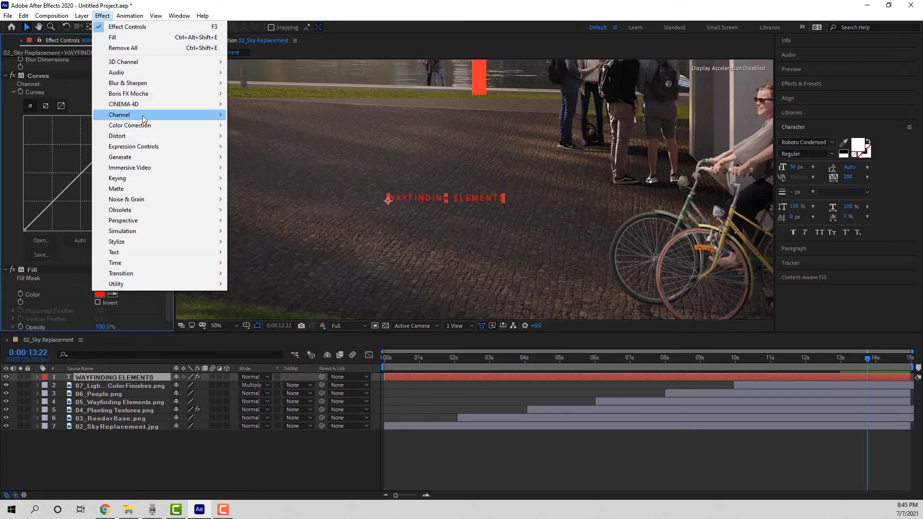
pyautogui.click(253, 148)
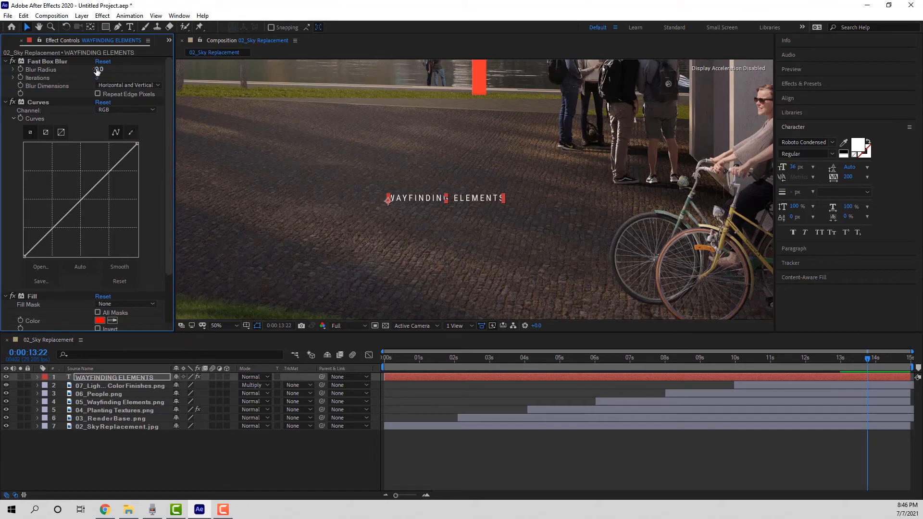
# Form a solid box behind the text by raising the Curves Alpha channel's start point to maximum and setting the Blur Radius to 9
pyautogui.moveTo(99, 68); pyautogui.dragTo(96, 69)
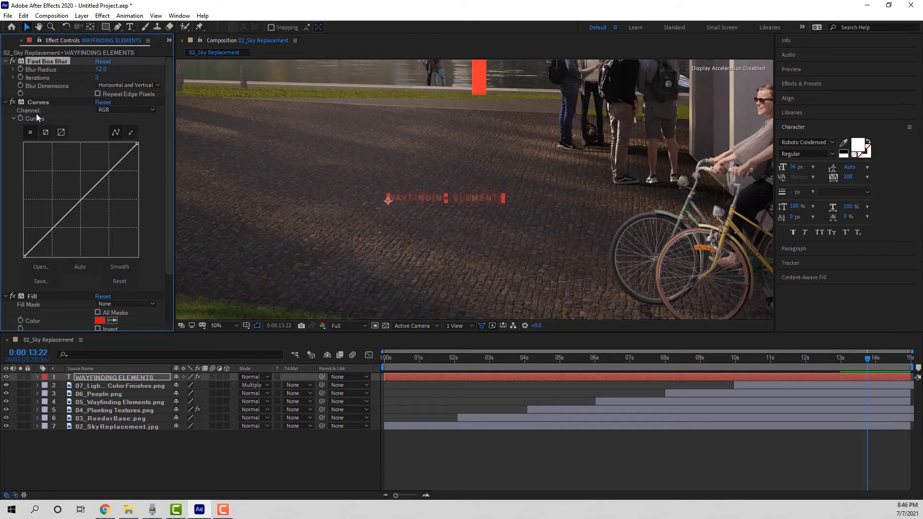
pyautogui.click(123, 110)
pyautogui.click(121, 162)
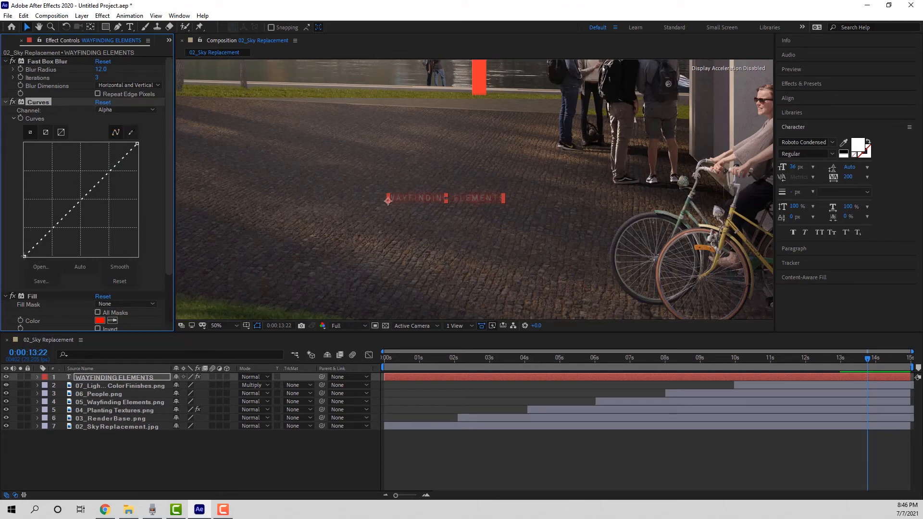
pyautogui.moveTo(24, 256); pyautogui.dragTo(6, 144)
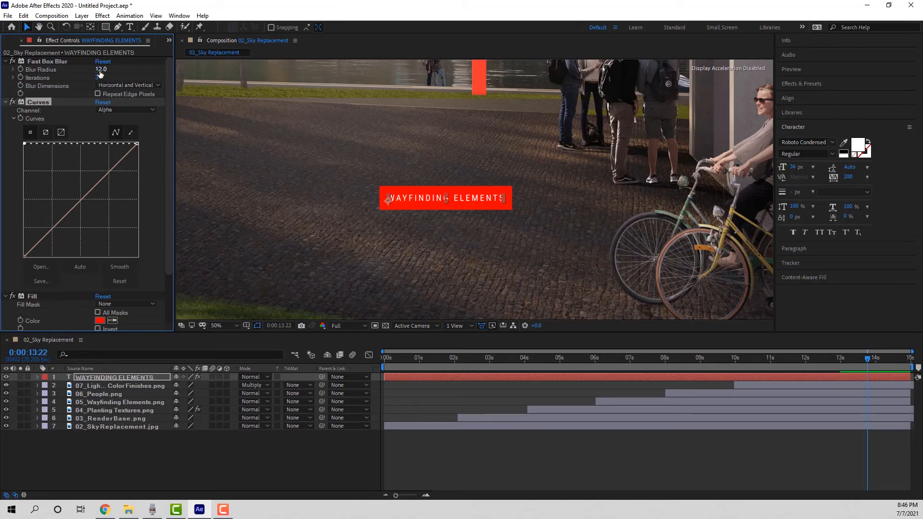
pyautogui.moveTo(100, 73); pyautogui.dragTo(101, 71)
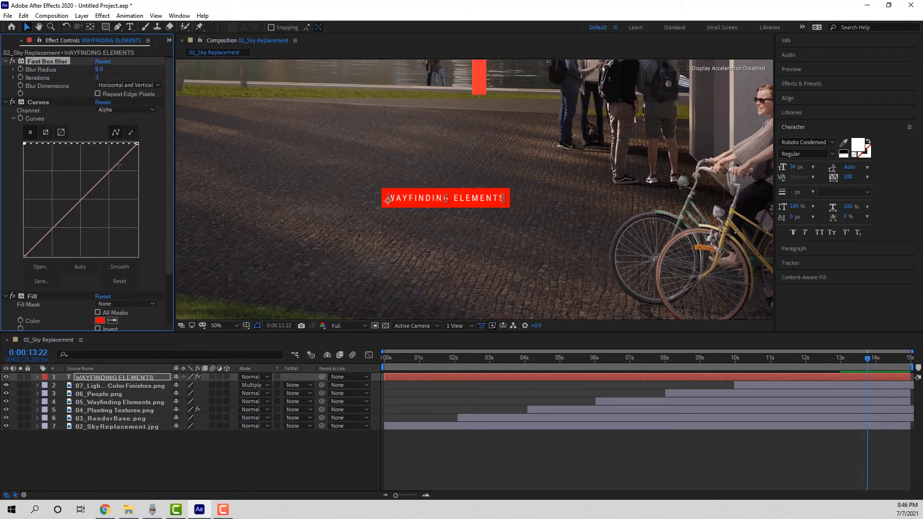
# Change the Fill effect's color from red to a dark green for the box behind the text
pyautogui.scroll(-3, 117, 164)
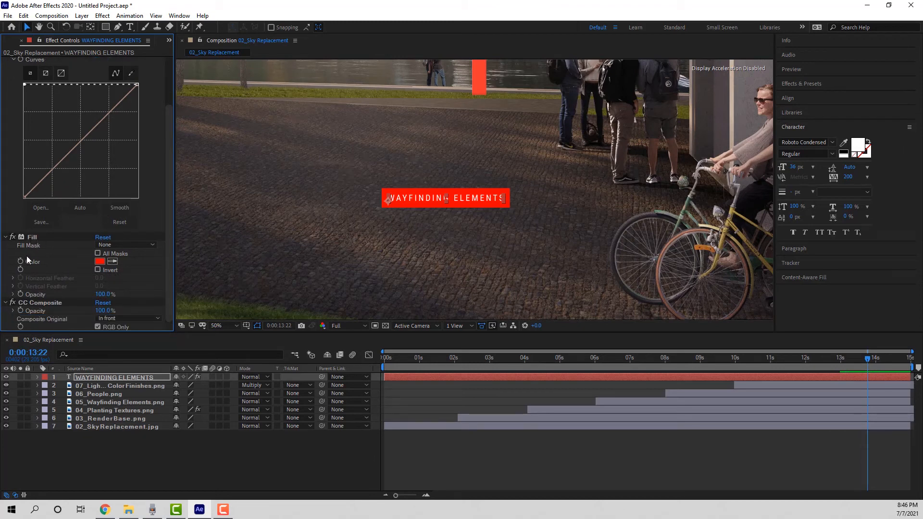
pyautogui.click(100, 261)
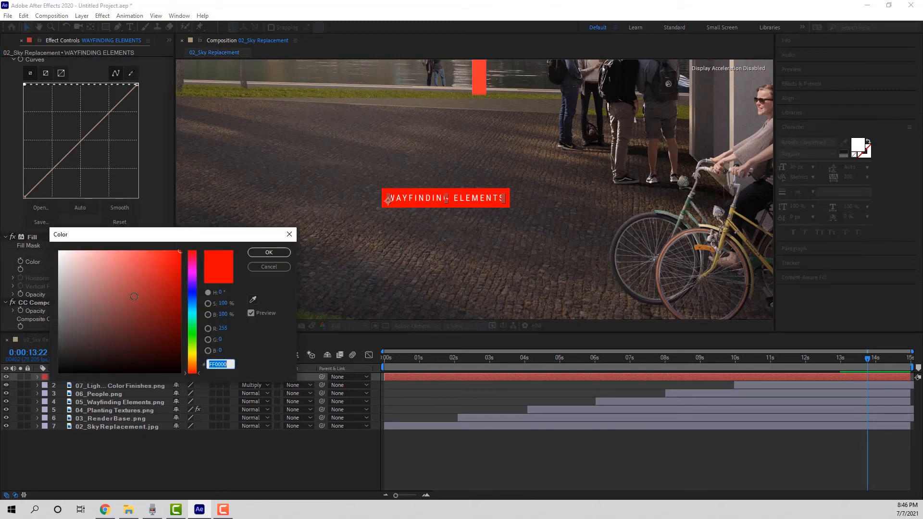
pyautogui.moveTo(134, 296)
pyautogui.mouseDown()
pyautogui.moveTo(89, 323)
pyautogui.moveTo(128, 328)
pyautogui.mouseUp()
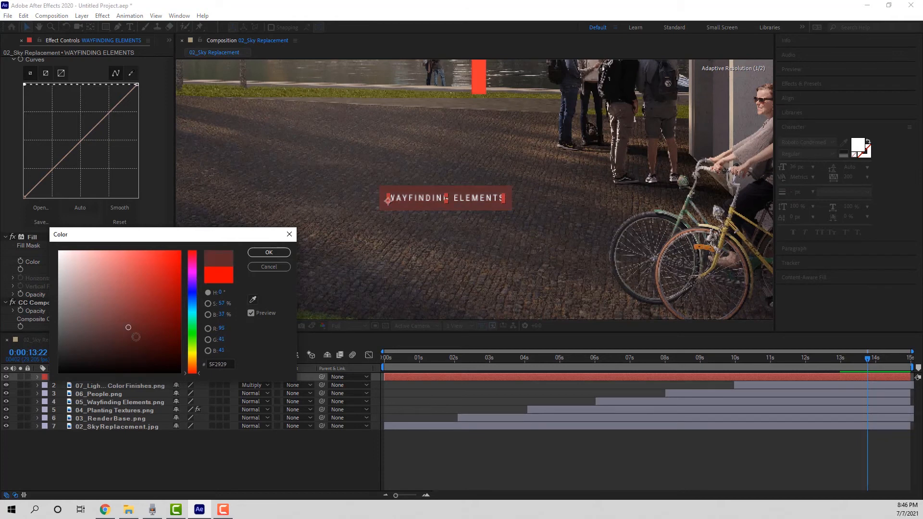
pyautogui.click(140, 336)
pyautogui.click(193, 315)
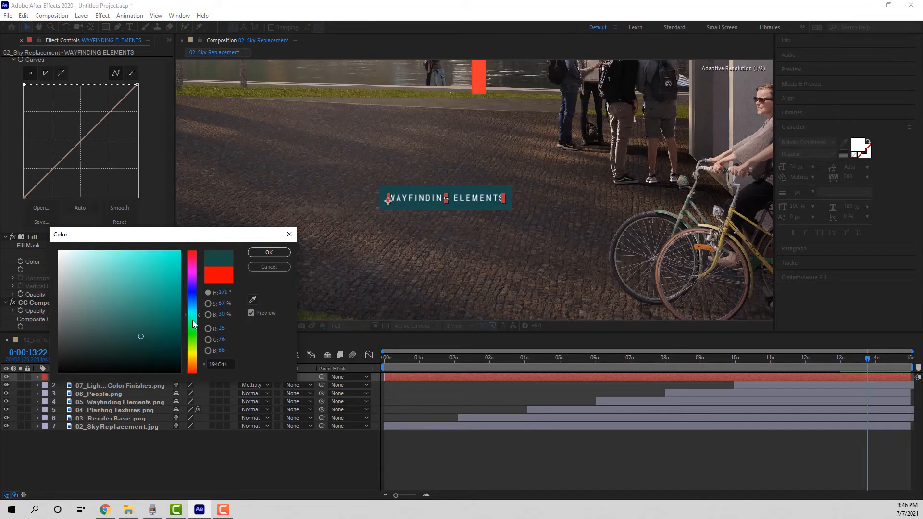
pyautogui.click(193, 321)
pyautogui.click(193, 317)
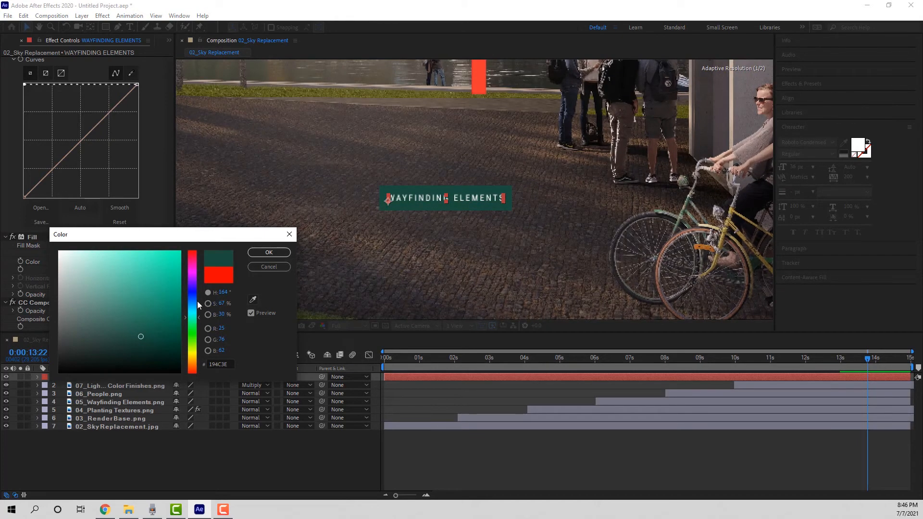
pyautogui.click(269, 252)
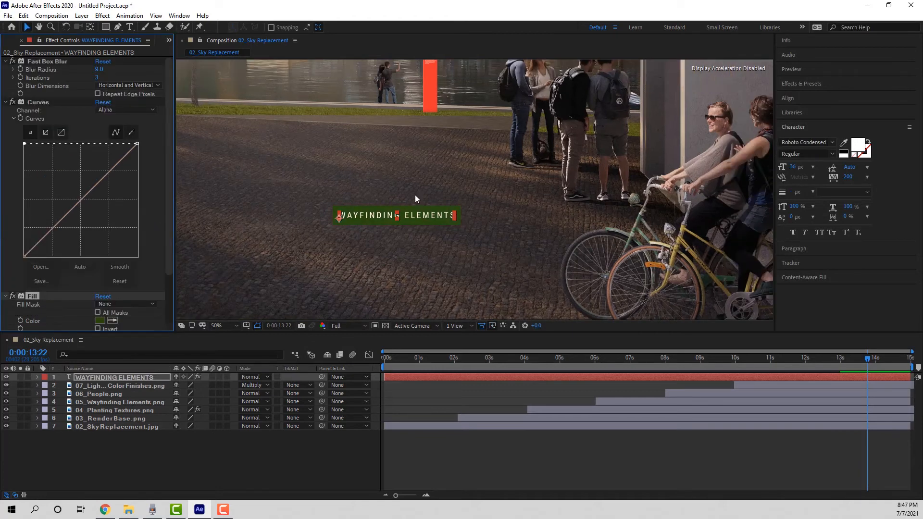
# Move the WAYFINDING ELEMENTS label from the pavement up beside the red wayfinding pillars, above the standing group of people
pyautogui.scroll(-3, 416, 199)
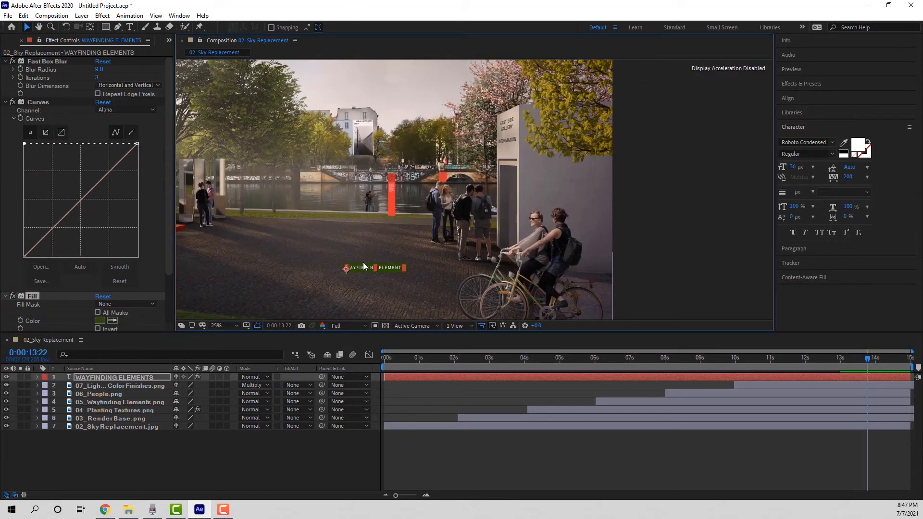
pyautogui.moveTo(363, 266)
pyautogui.mouseDown()
pyautogui.moveTo(383, 250)
pyautogui.moveTo(360, 273)
pyautogui.mouseUp()
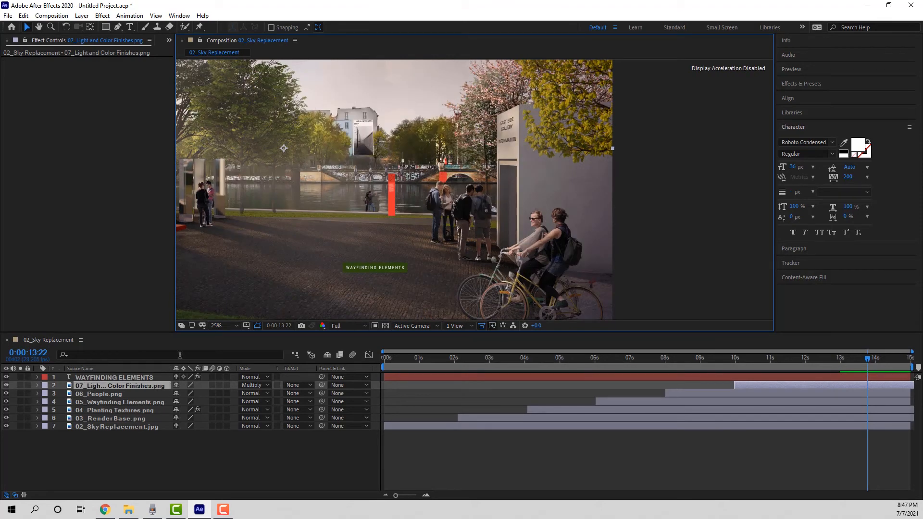
pyautogui.click(108, 379)
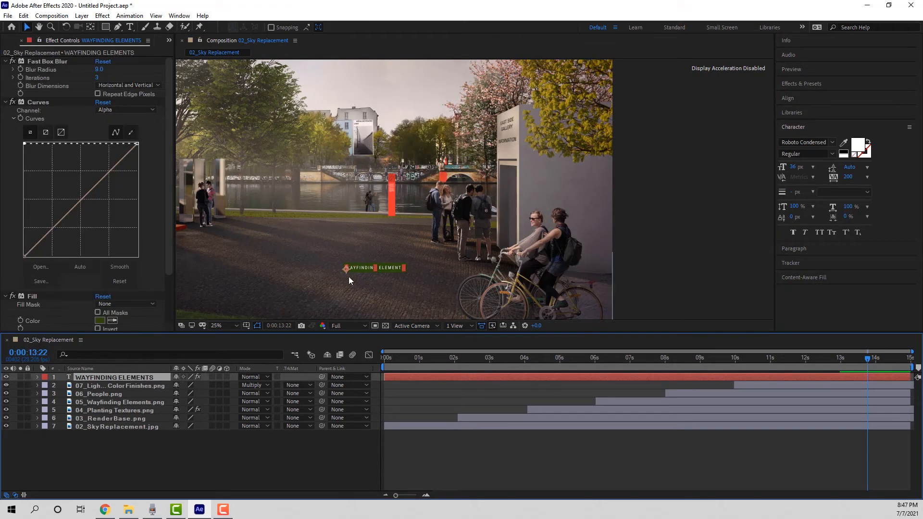
pyautogui.moveTo(364, 271); pyautogui.dragTo(421, 173)
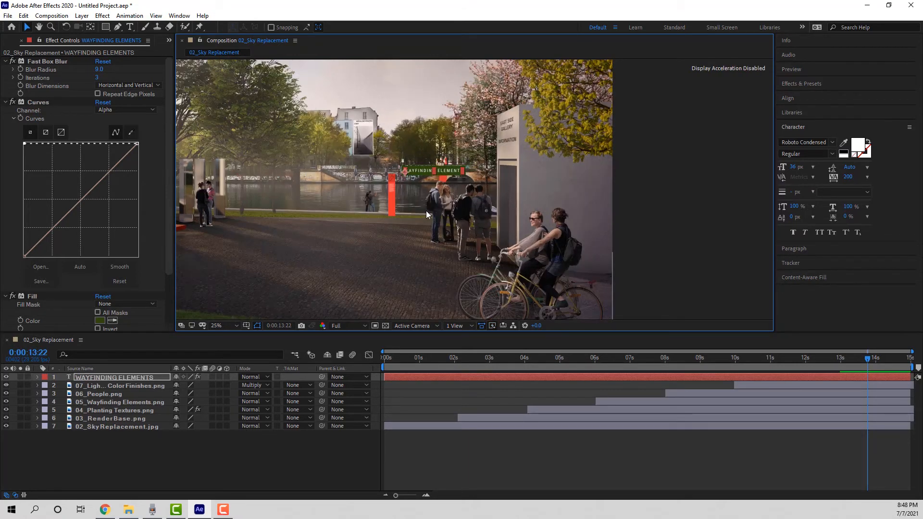
pyautogui.scroll(-1, 424, 210)
pyautogui.scroll(4, 437, 172)
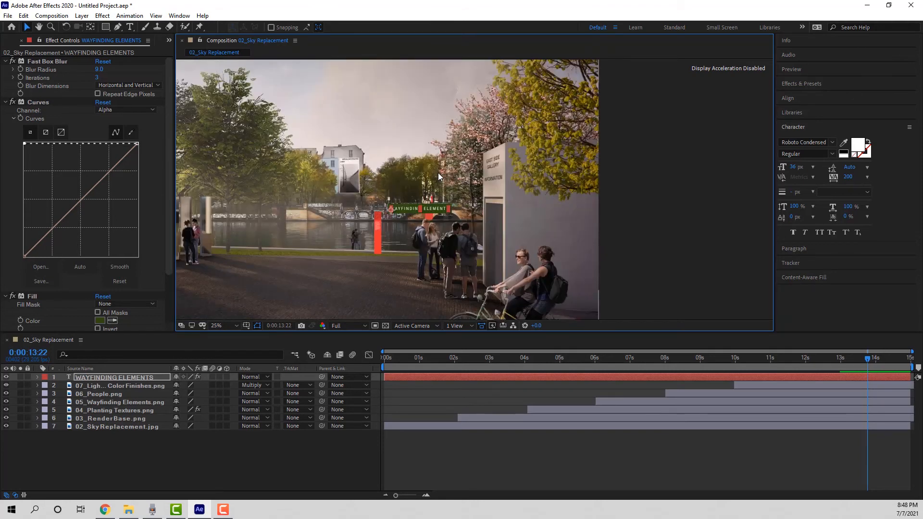
# Draw a rectangle shape directly beneath the WAYFINDING ELEMENTS label, slightly wider than the label, and fill it with white (FFFFFF)
pyautogui.moveTo(392, 238); pyautogui.dragTo(385, 217)
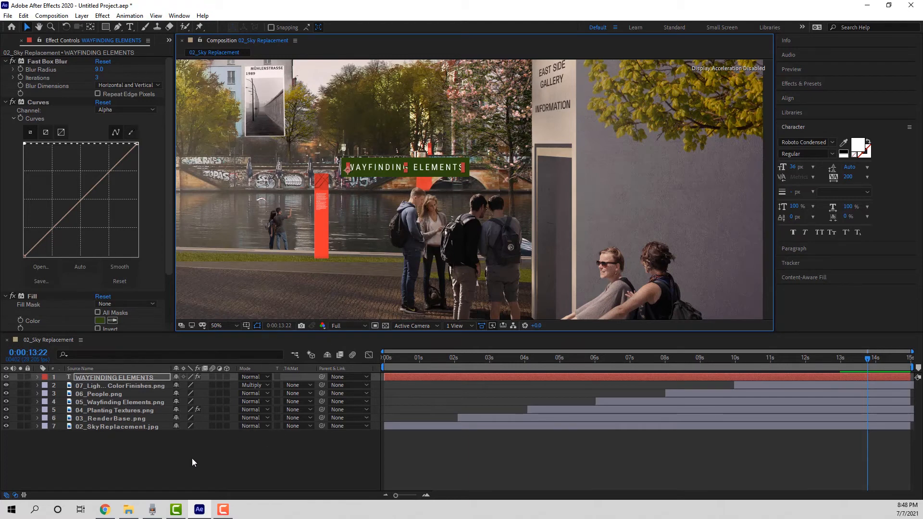
pyautogui.click(132, 448)
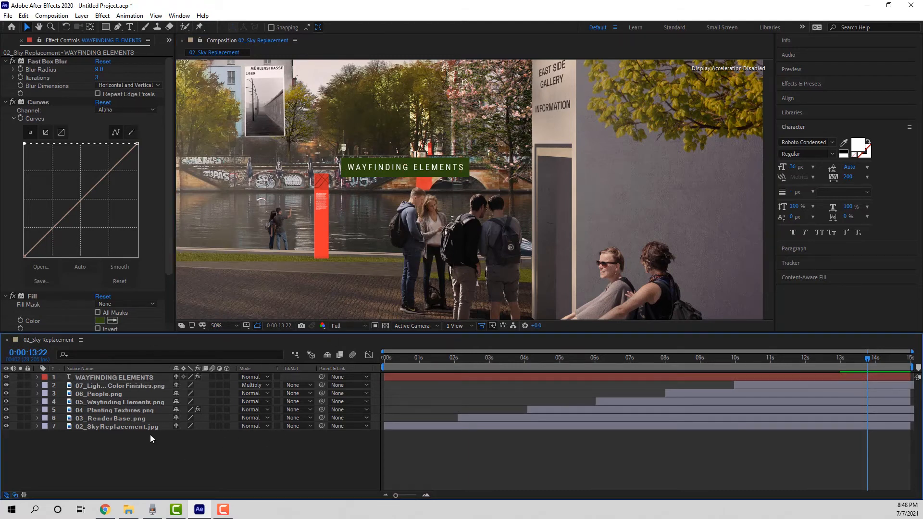
pyautogui.click(107, 27)
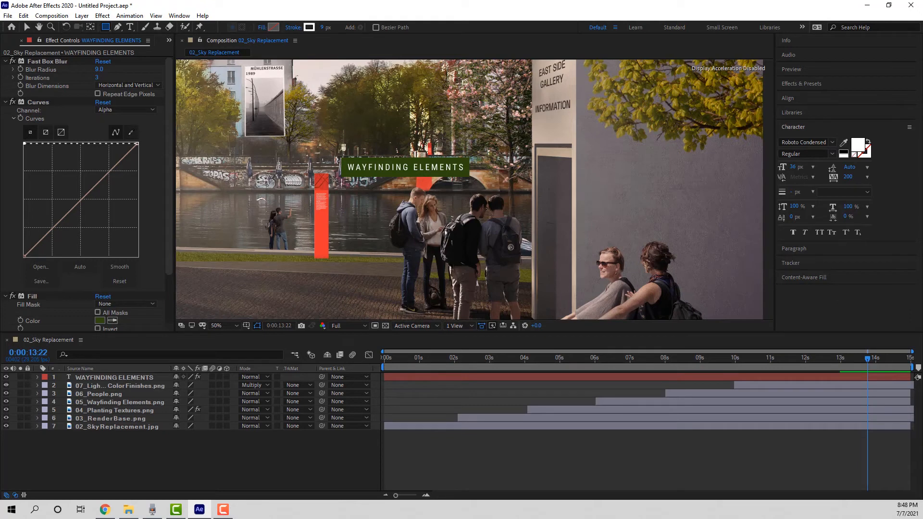
pyautogui.moveTo(333, 178); pyautogui.dragTo(480, 215)
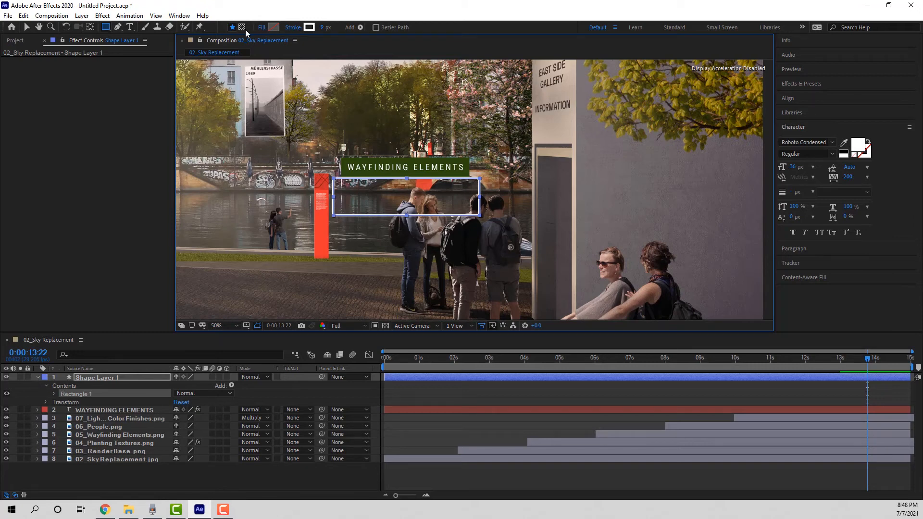
pyautogui.click(274, 28)
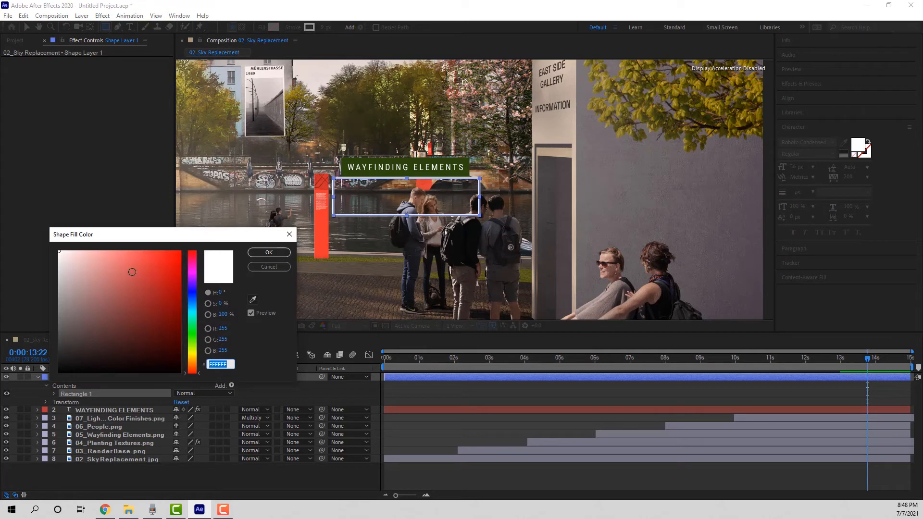
pyautogui.click(269, 252)
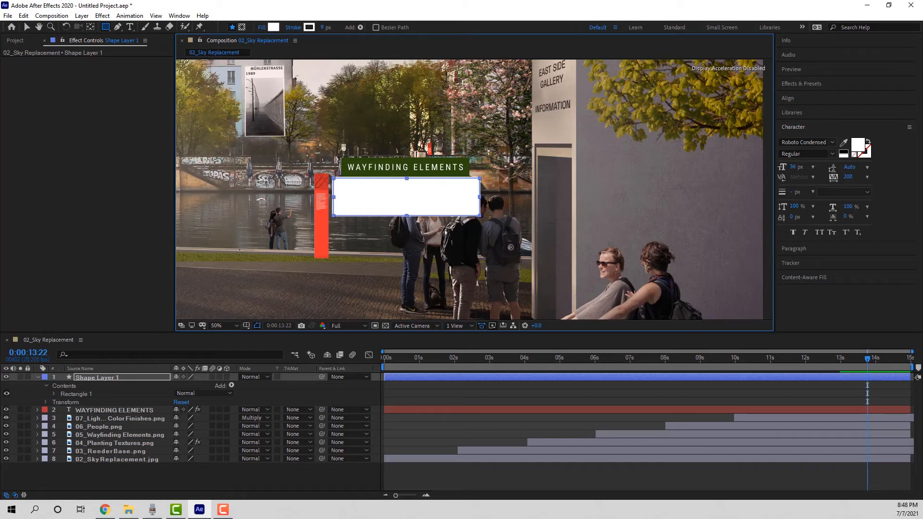
# Set the WAYFINDING ELEMENTS text layer's track matte to Alpha Inverted Matte "Shape Layer 1"
pyautogui.click(98, 411)
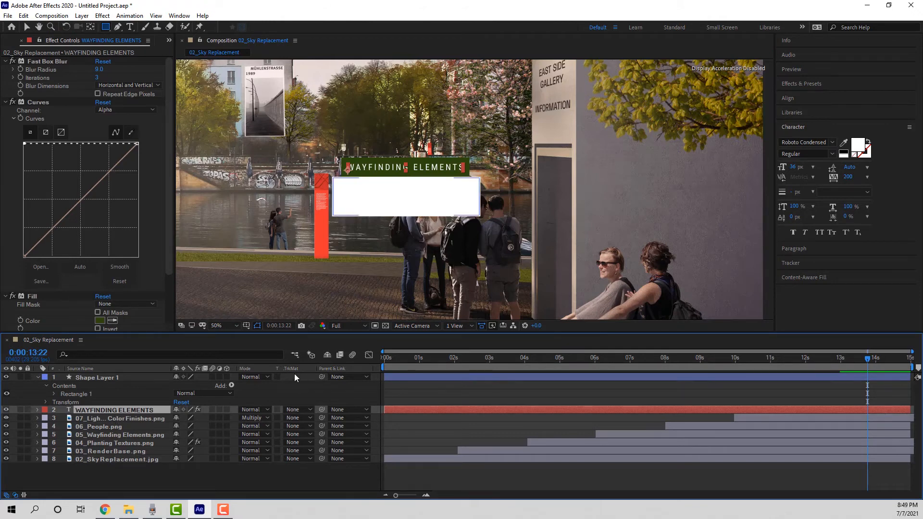
pyautogui.click(307, 410)
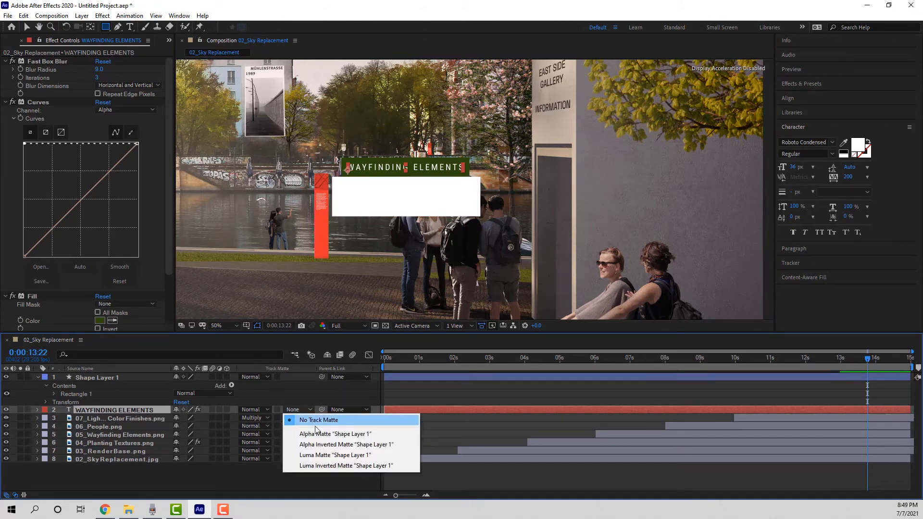
pyautogui.click(348, 450)
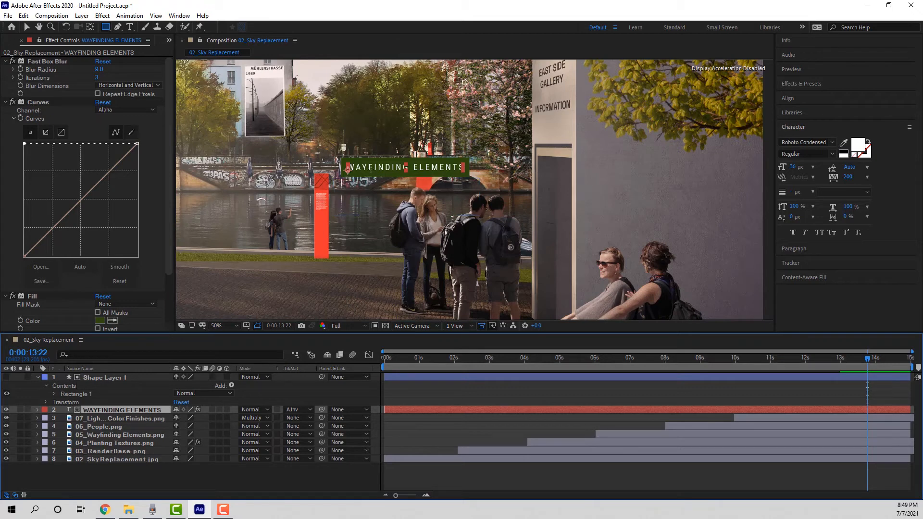
pyautogui.click(101, 378)
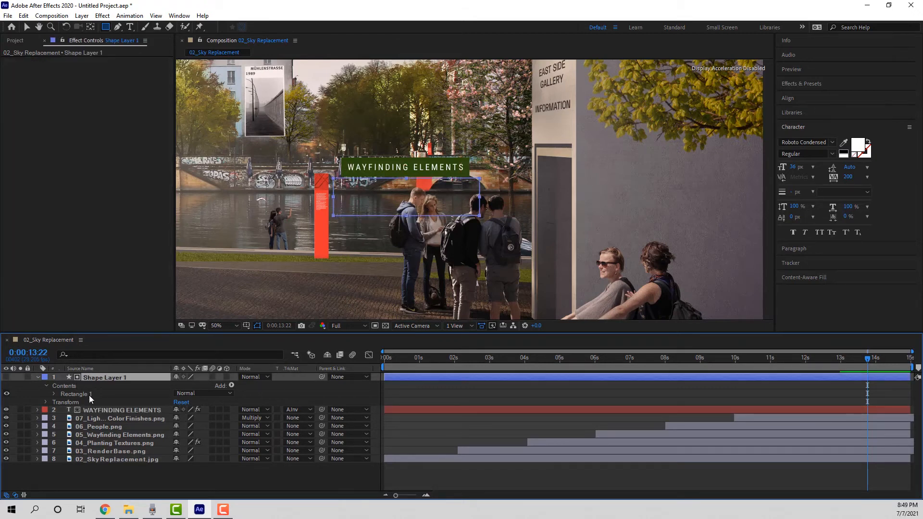
pyautogui.hotkey('ctrl', 'Down')
pyautogui.press('v')
pyautogui.moveTo(367, 168)
pyautogui.mouseDown()
pyautogui.moveTo(368, 183)
pyautogui.moveTo(367, 157)
pyautogui.mouseUp()
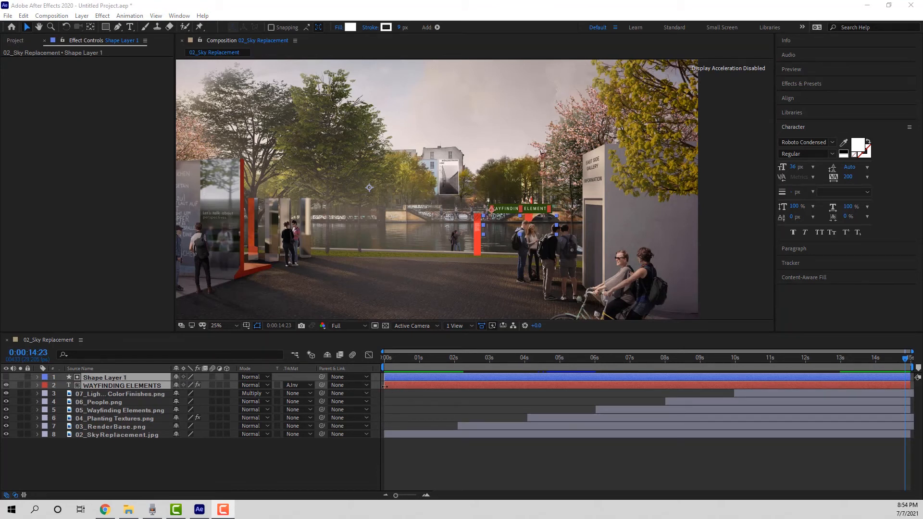
# Trim the rectangle and WAYFINDING ELEMENTS layers to start at 6 seconds with the wayfinding image layer and end just after 7 seconds
pyautogui.moveTo(385, 386); pyautogui.dragTo(596, 410)
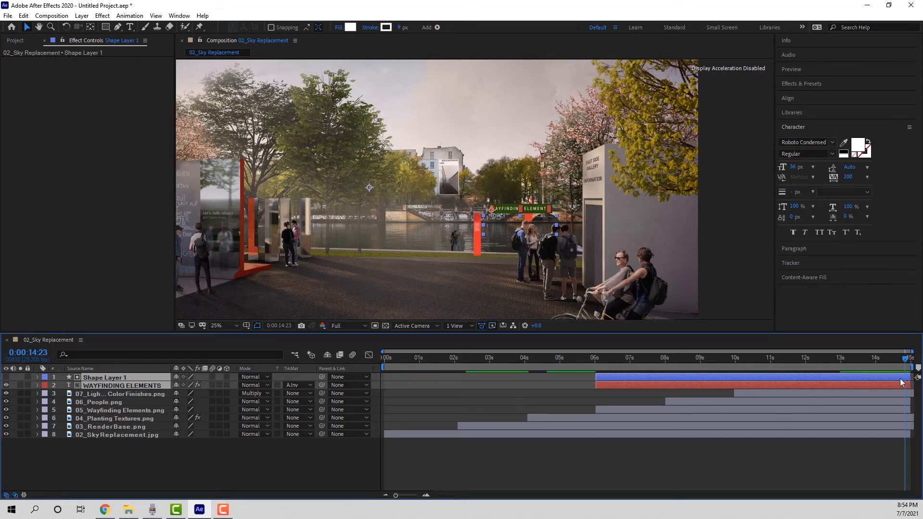
pyautogui.moveTo(909, 377); pyautogui.dragTo(633, 387)
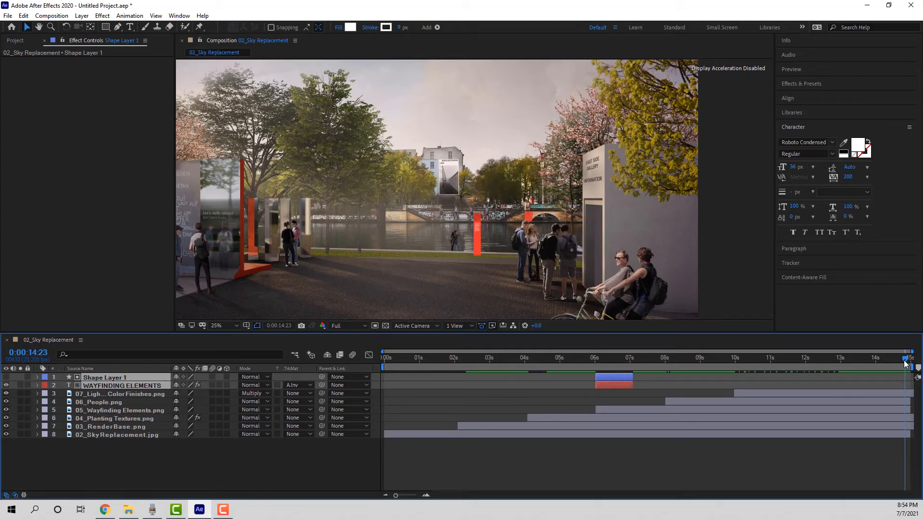
pyautogui.moveTo(908, 364); pyautogui.dragTo(630, 360)
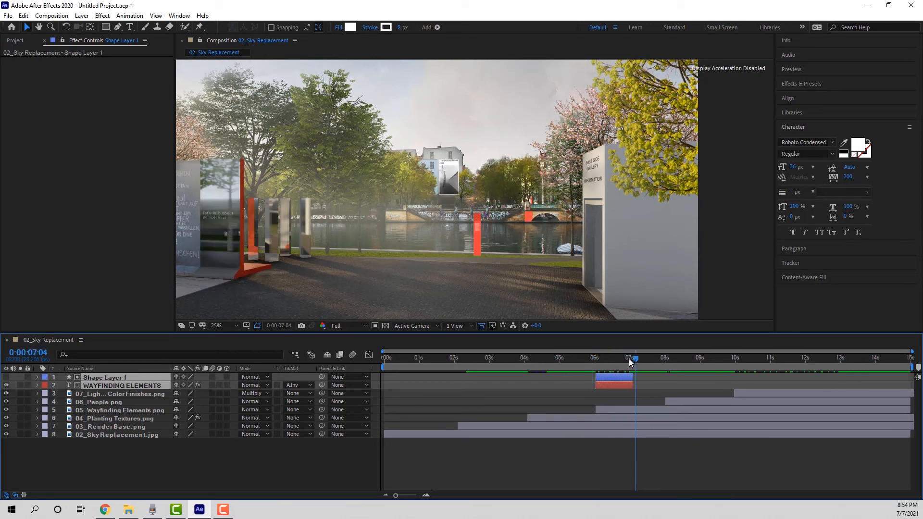
# Add a Position keyframe to the WAYFINDING ELEMENTS text layer at 0:00:06:07
pyautogui.click(137, 453)
pyautogui.click(37, 384)
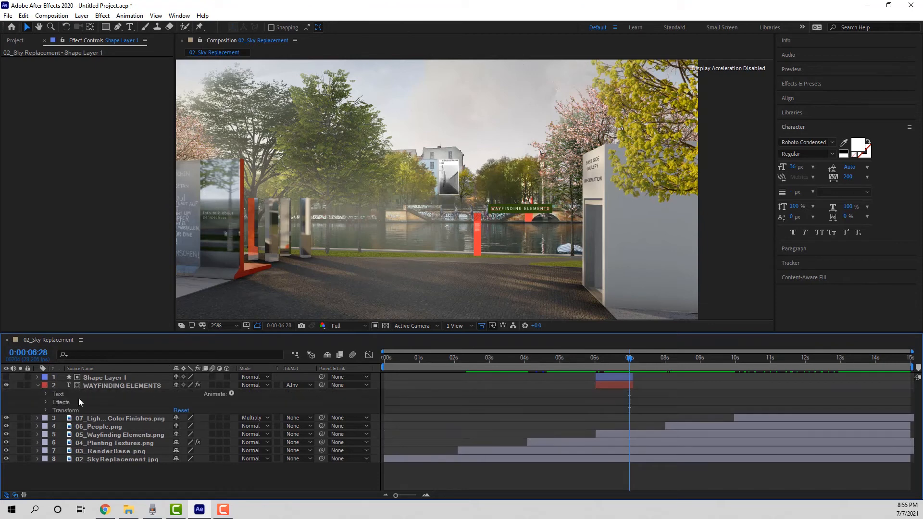
pyautogui.click(46, 410)
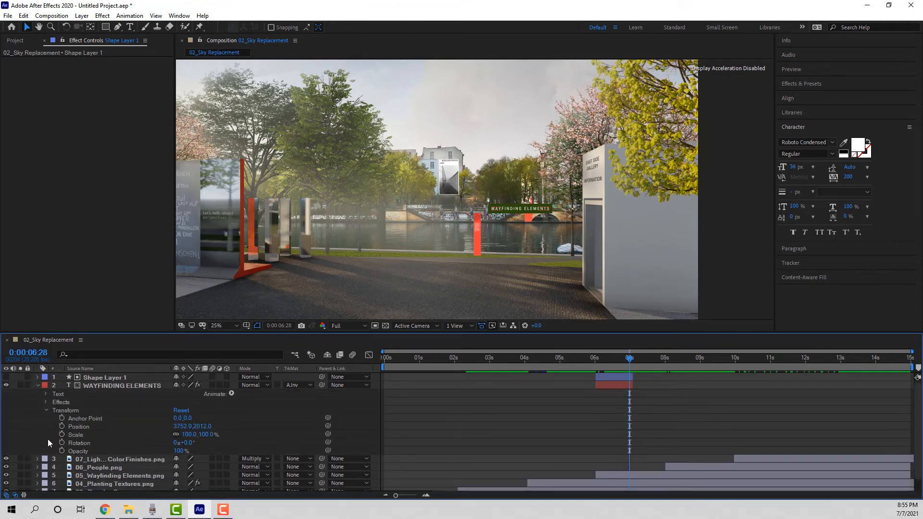
pyautogui.moveTo(630, 358); pyautogui.dragTo(616, 361)
pyautogui.moveTo(615, 361); pyautogui.dragTo(605, 363)
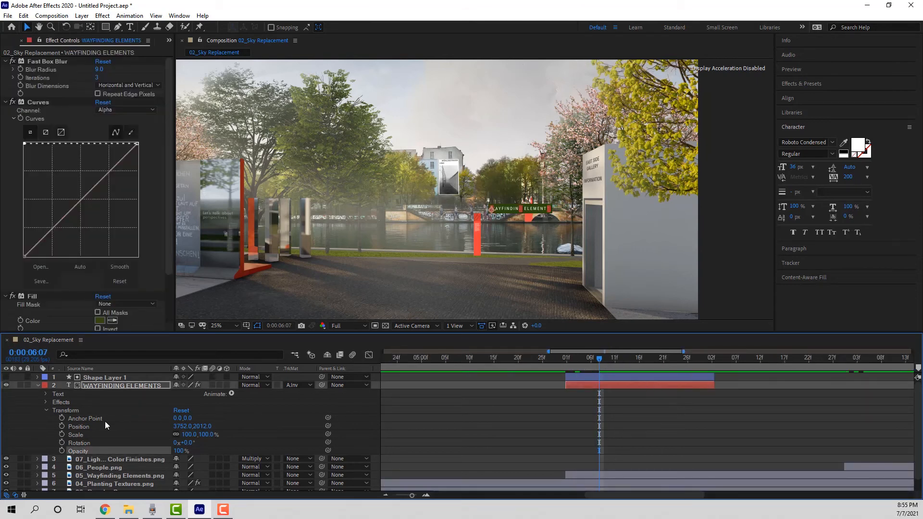
pyautogui.click(62, 427)
# Set the text layer's Position to 3752, 2111 at 0:00:06:00 so the label starts hidden within the matte rectangle
pyautogui.moveTo(570, 361)
pyautogui.mouseDown()
pyautogui.moveTo(588, 364)
pyautogui.moveTo(565, 365)
pyautogui.mouseUp()
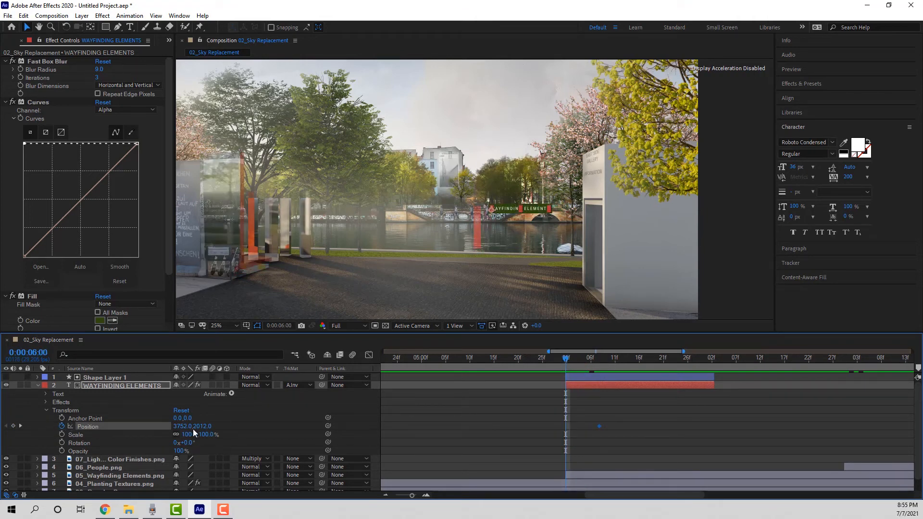
pyautogui.moveTo(202, 427); pyautogui.dragTo(267, 405)
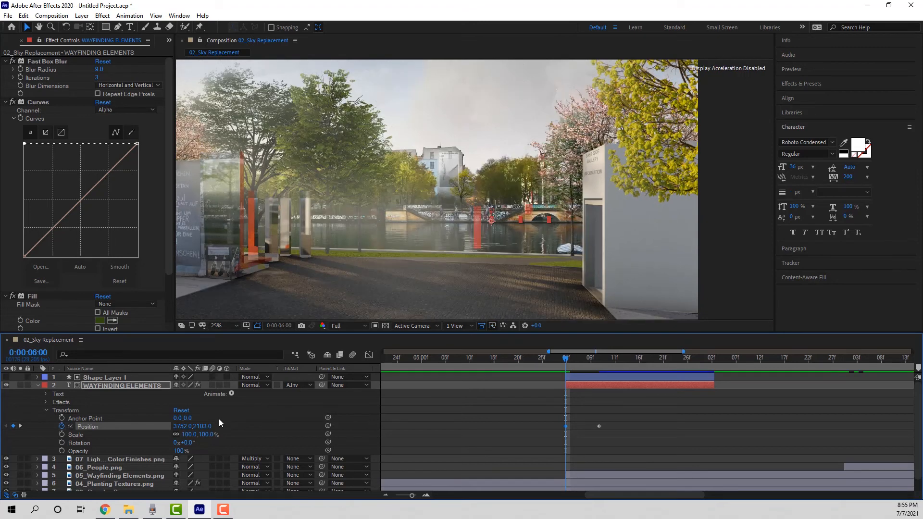
pyautogui.moveTo(201, 426); pyautogui.dragTo(206, 427)
# Hold the label's raised position with a keyframe at 0:00:06:25 and copy the first Position keyframe to 0:00:07:02
pyautogui.moveTo(568, 359); pyautogui.dragTo(686, 362)
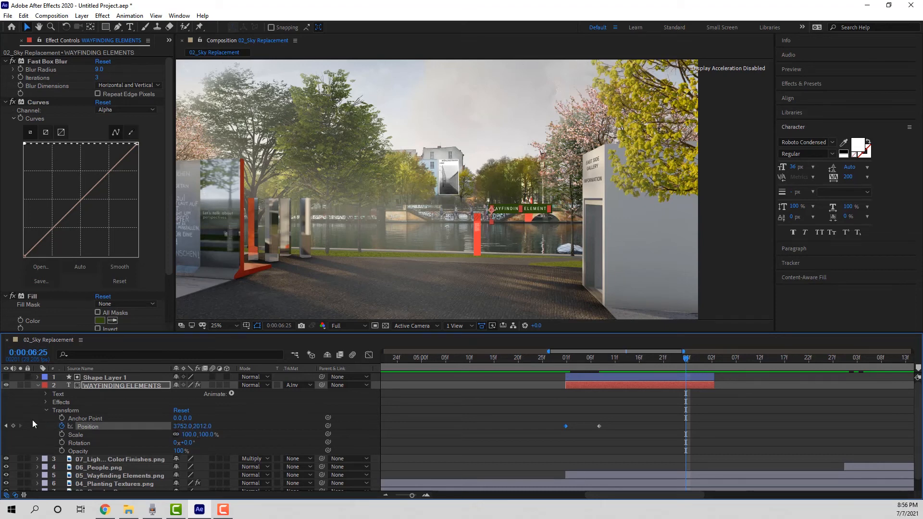
pyautogui.click(13, 426)
pyautogui.moveTo(687, 365); pyautogui.dragTo(720, 367)
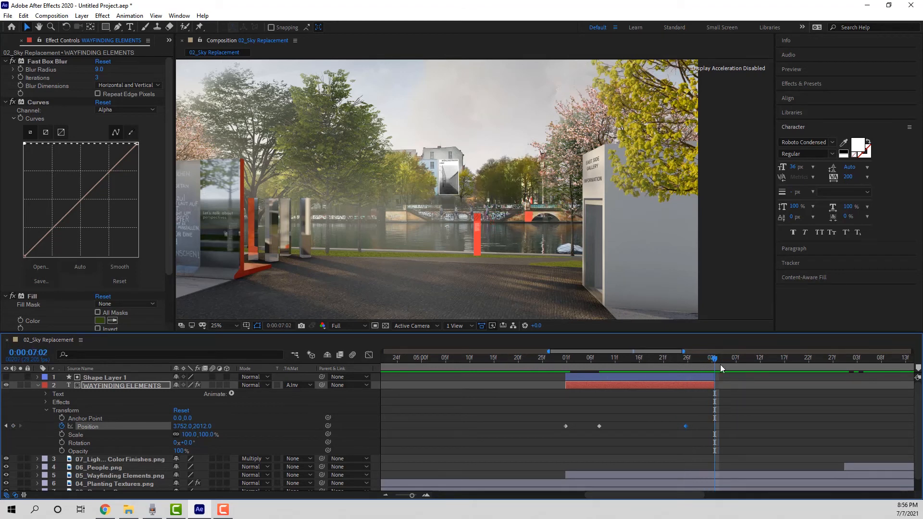
pyautogui.click(566, 426)
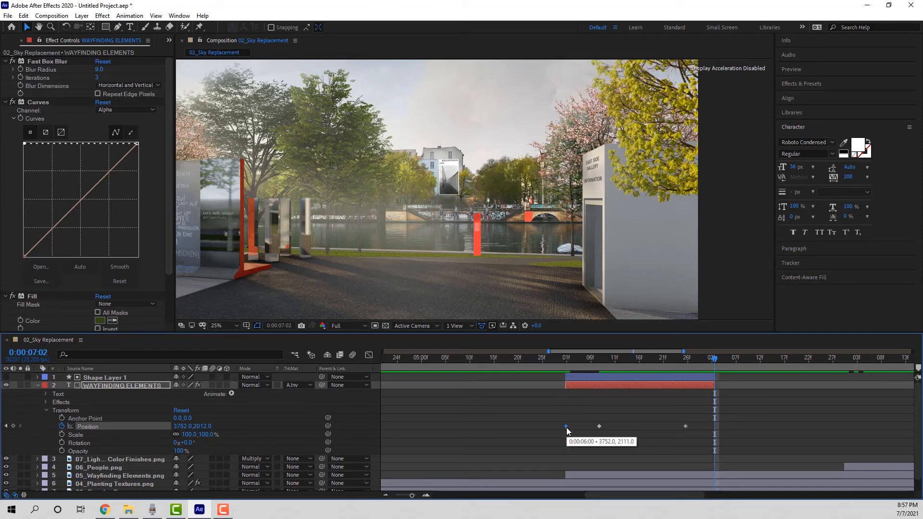
pyautogui.hotkey('ctrl', 'v')
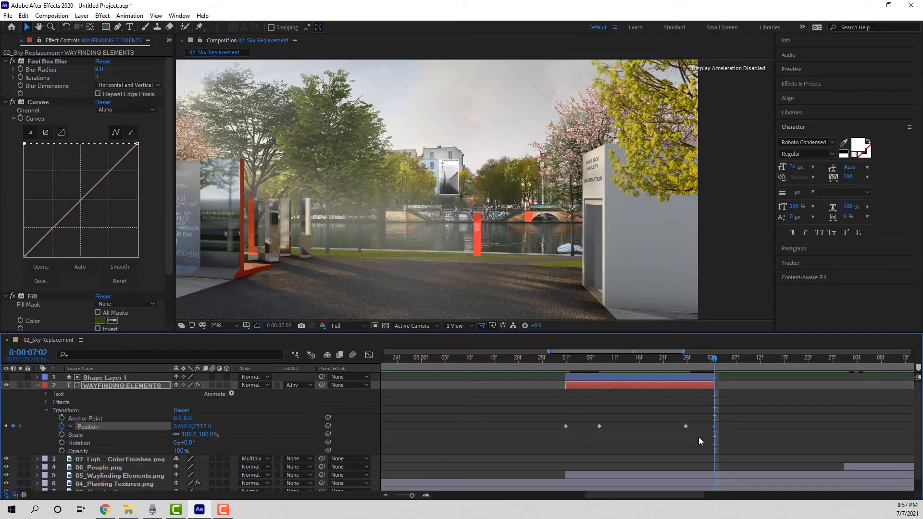
pyautogui.click(37, 385)
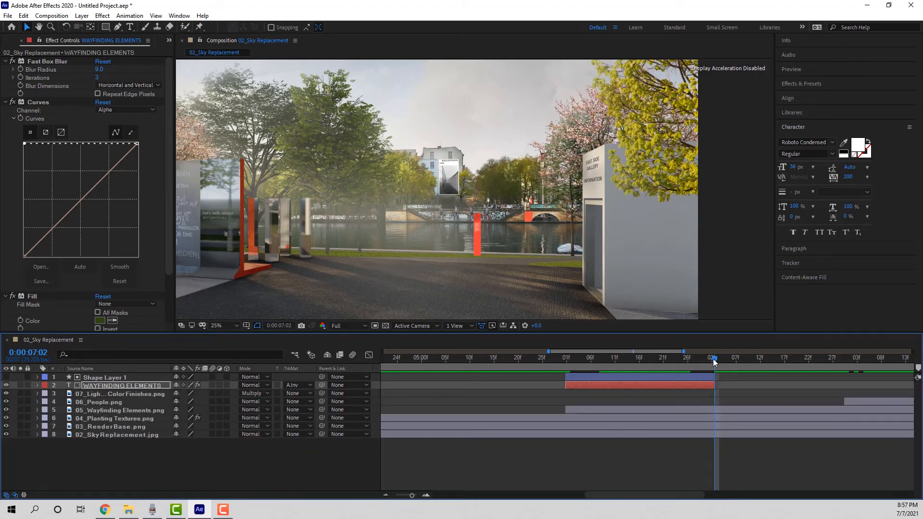
pyautogui.moveTo(711, 359); pyautogui.dragTo(551, 362)
pyautogui.click(323, 462)
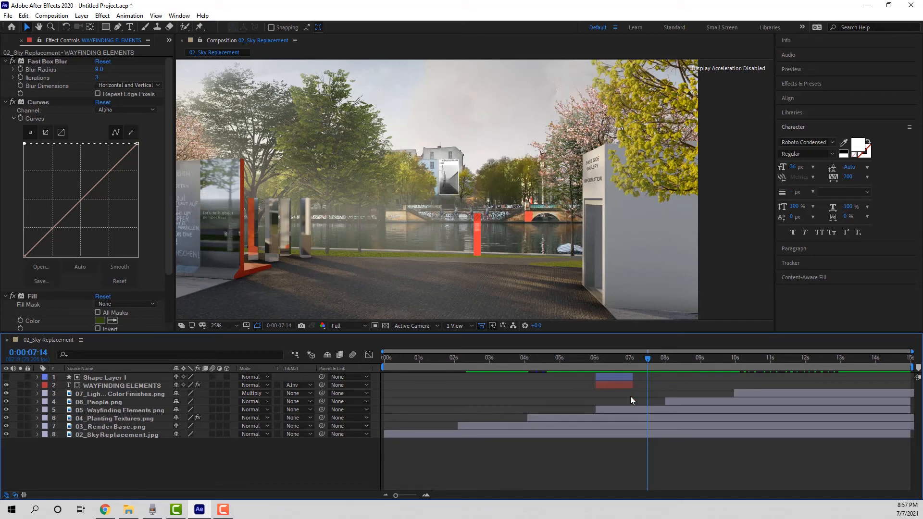
# Add a second text layer reading WAYFINDING ELEMENTS on the pavement below the red pillar at 0:00:11:11
pyautogui.moveTo(649, 359); pyautogui.dragTo(820, 351)
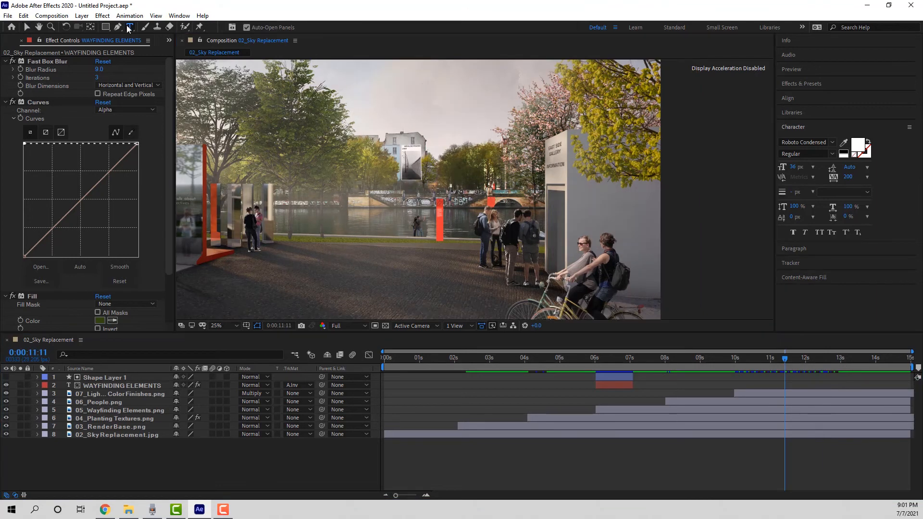
pyautogui.hotkey('ctrl', 't')
pyautogui.click(425, 262)
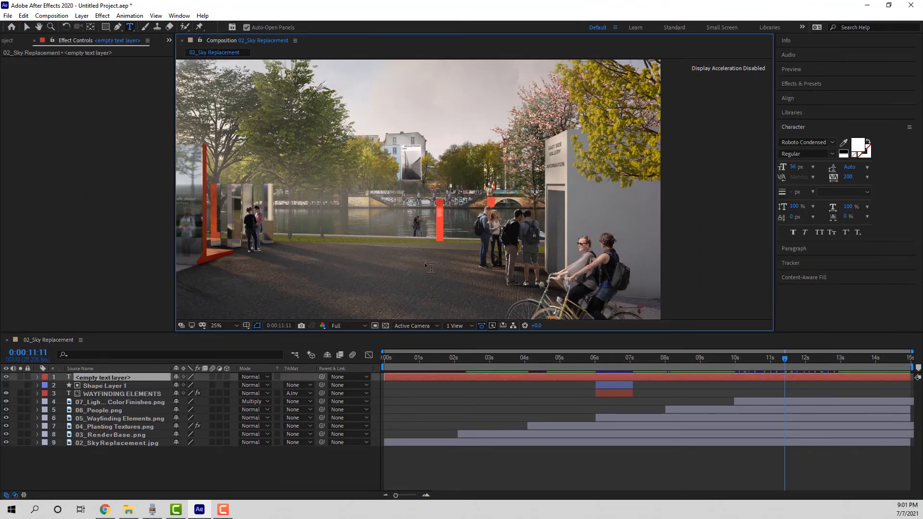
pyautogui.write('WAYFINDING E')
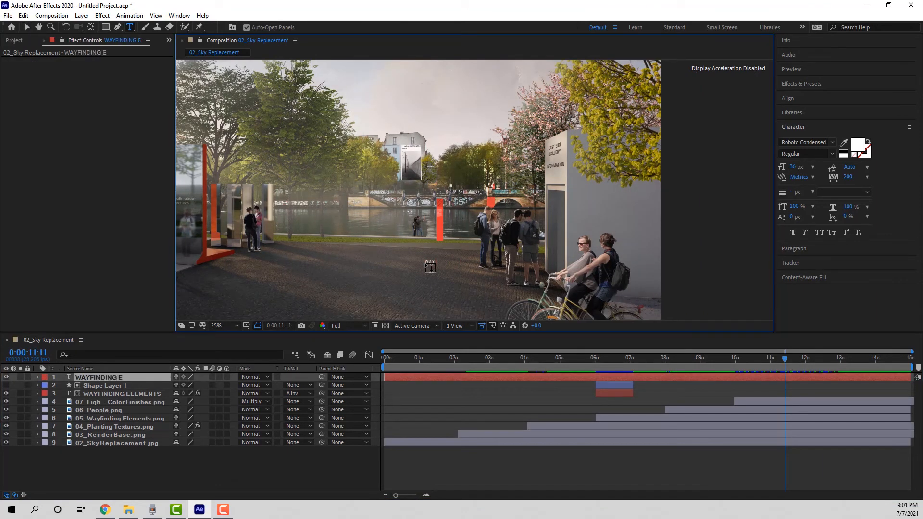
pyautogui.write('LEMENTS')
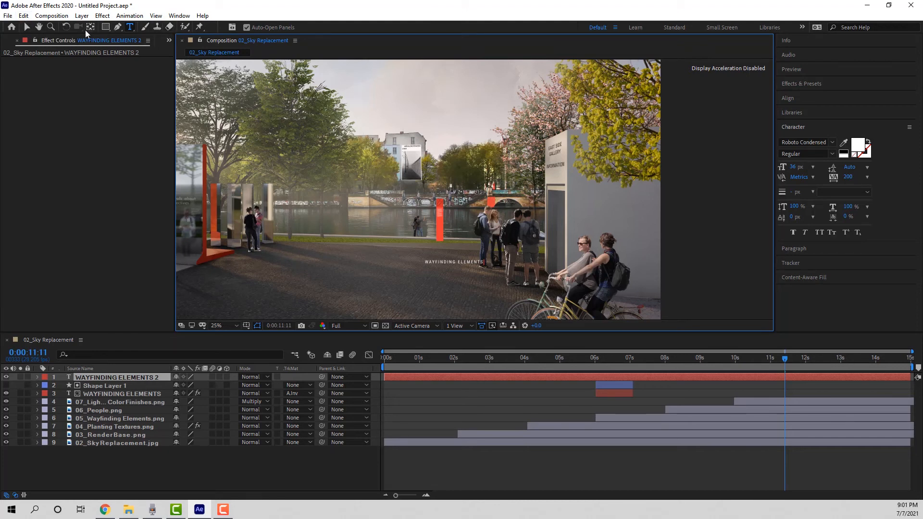
pyautogui.click(27, 27)
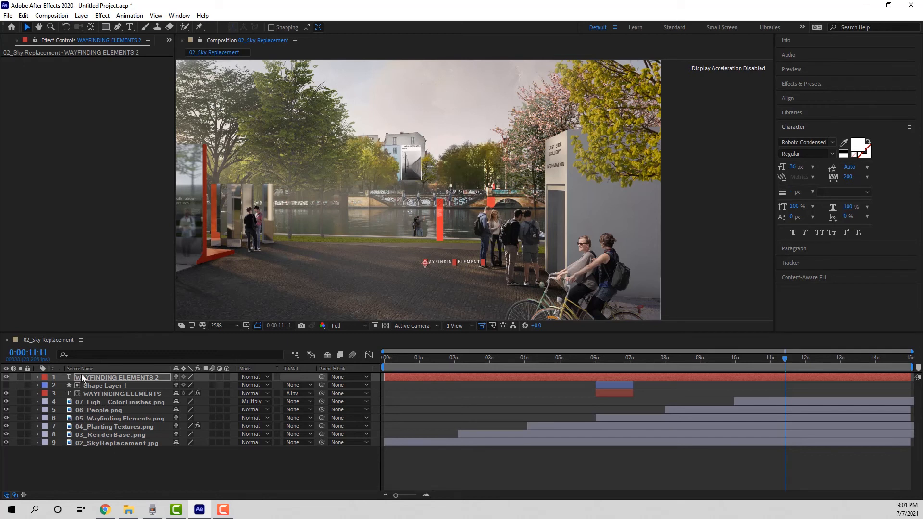
pyautogui.click(129, 466)
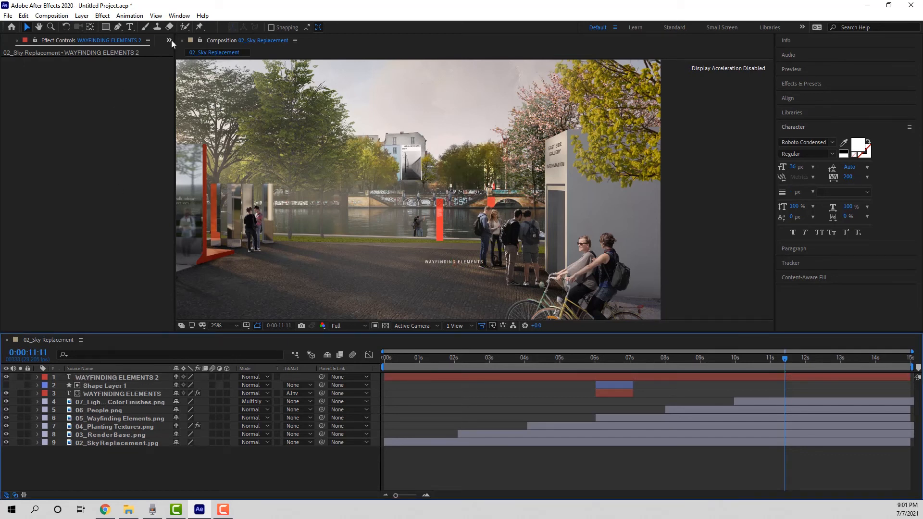
# Draw a vertical Pen tool line from the red pillar's base down to the new WAYFINDING ELEMENTS text
pyautogui.click(117, 28)
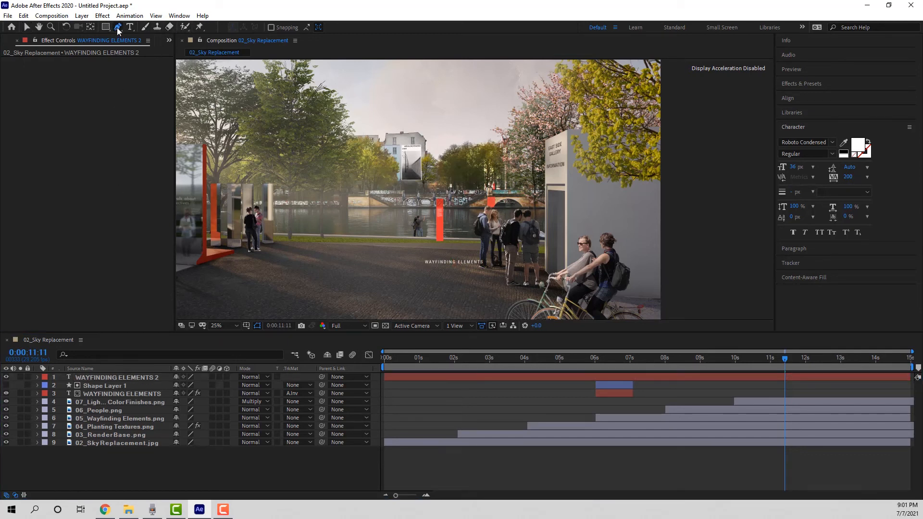
pyautogui.scroll(2, 420, 235)
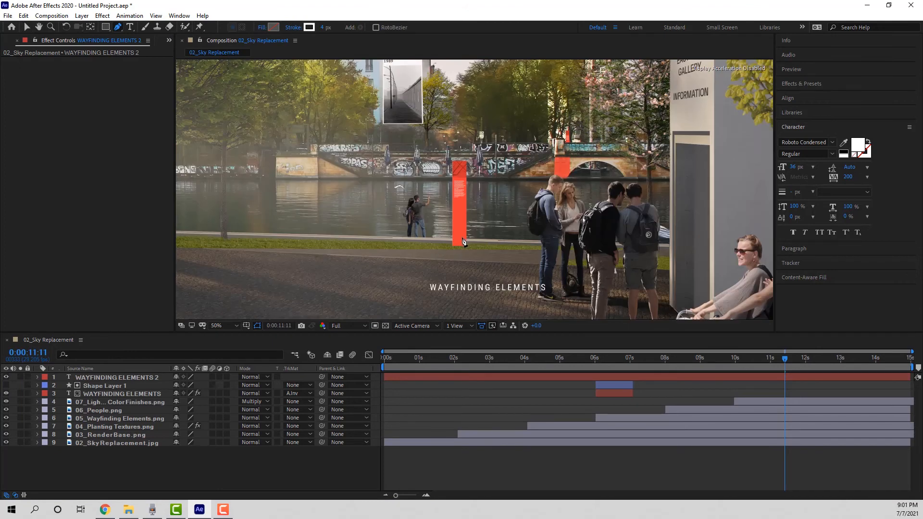
pyautogui.click(460, 243)
pyautogui.press('capslock')
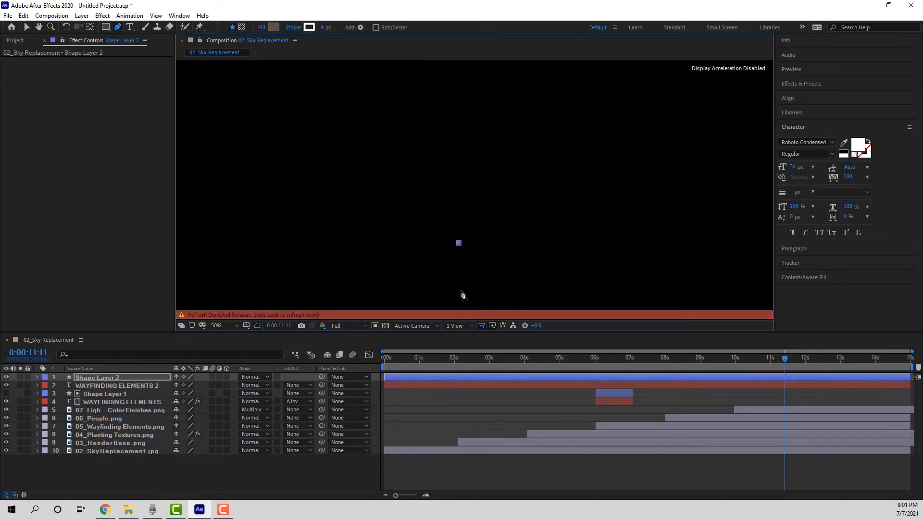
pyautogui.press('capslock')
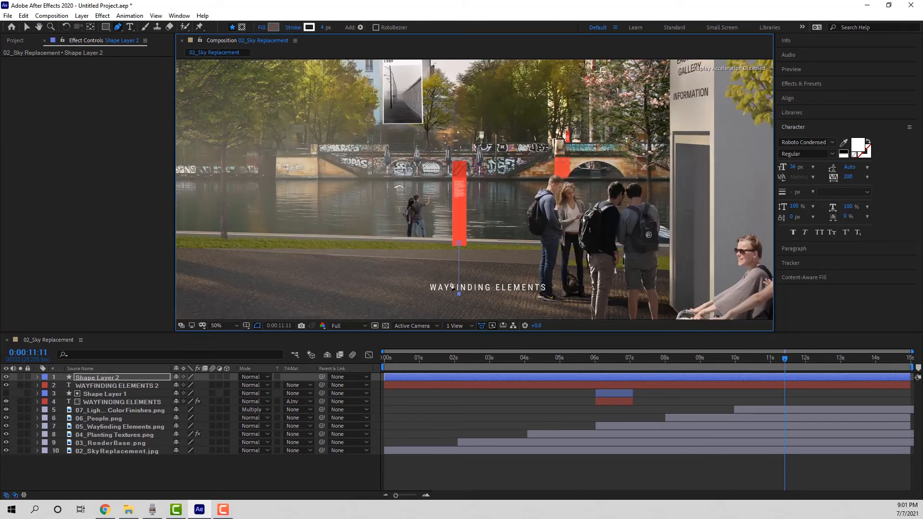
# Finish the leader line and move the WAYFINDING ELEMENTS 2 text beside its lower end, on the line's left side
pyautogui.click(459, 293)
pyautogui.click(27, 28)
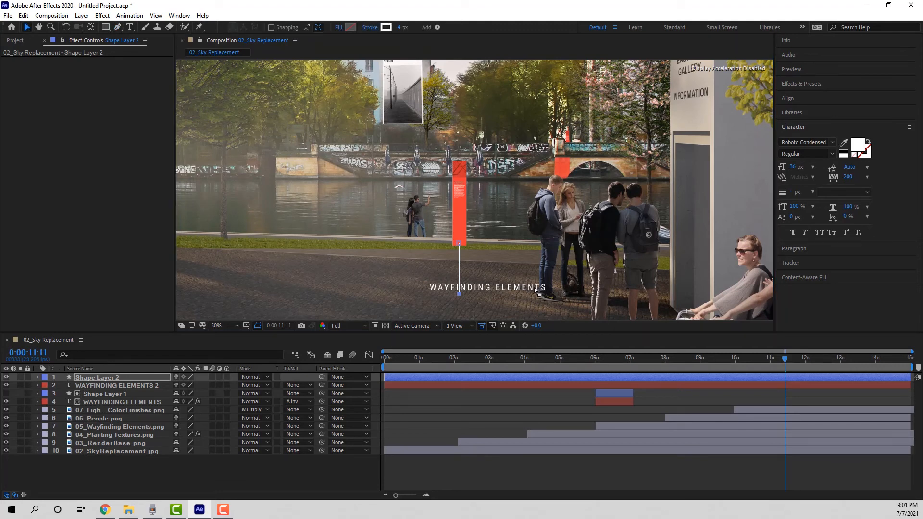
pyautogui.click(125, 386)
pyautogui.moveTo(519, 287); pyautogui.dragTo(397, 275)
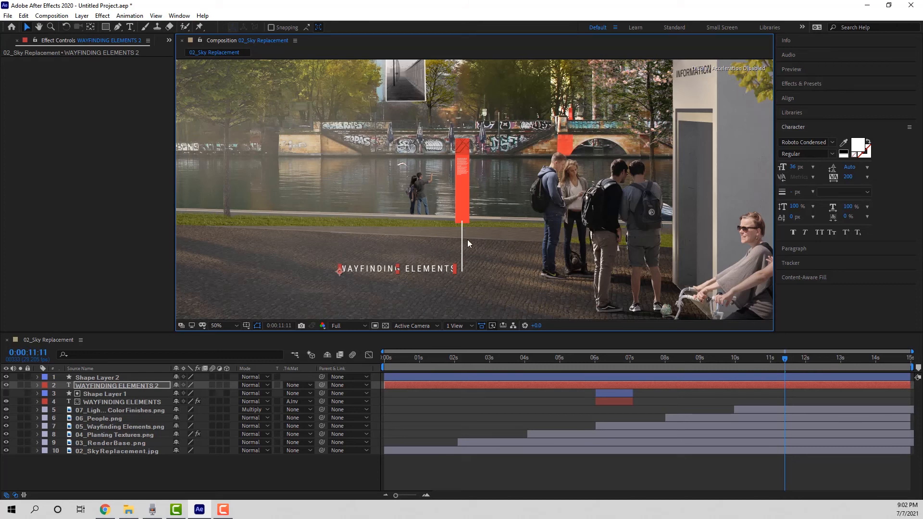
pyautogui.scroll(-1, 357, 242)
pyautogui.scroll(1, 403, 247)
pyautogui.scroll(-1, 391, 253)
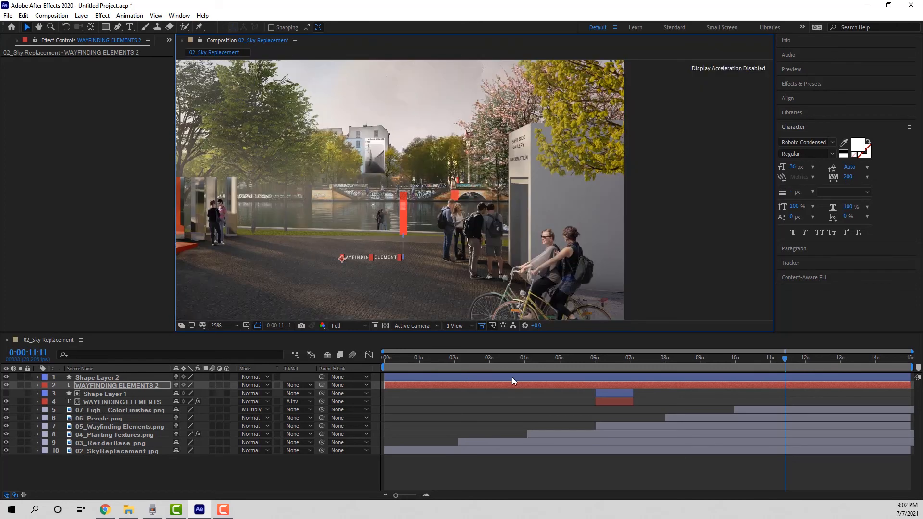
# Trim the start of both the WAYFINDING ELEMENTS 2 and Shape Layer 2 layers to 0:00:10:28
pyautogui.click(383, 383)
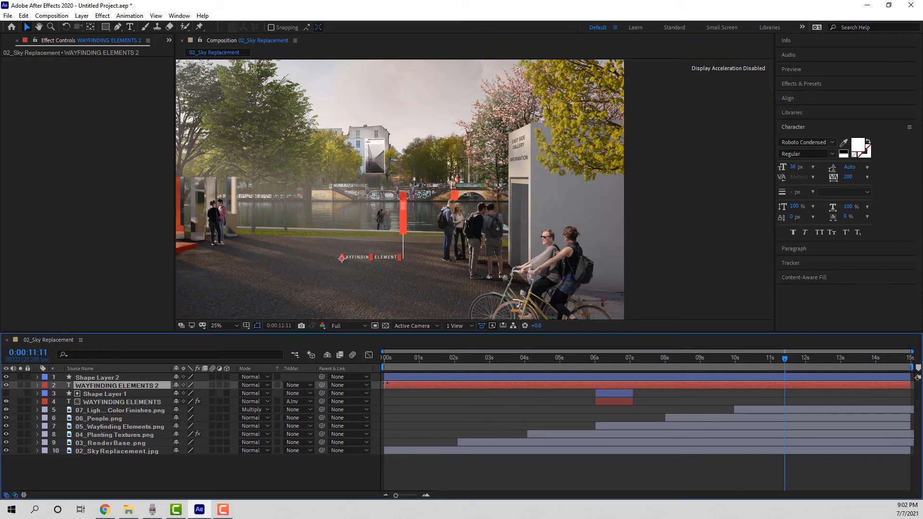
pyautogui.keyDown('shift'); pyautogui.click(391, 377); pyautogui.keyUp('shift')
pyautogui.moveTo(385, 383); pyautogui.dragTo(783, 359)
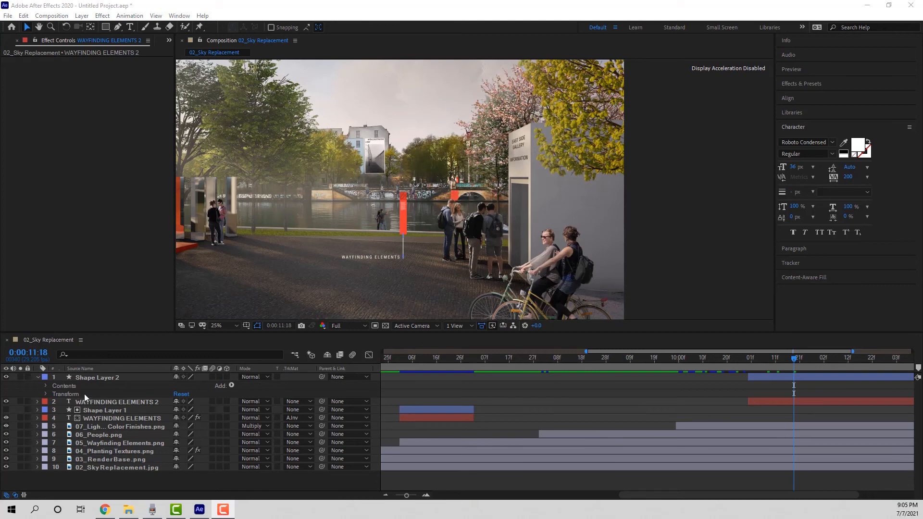
# Add Trim Paths to Shape Layer 2 and keyframe its End at 0% at 0:00:10:28
pyautogui.click(230, 386)
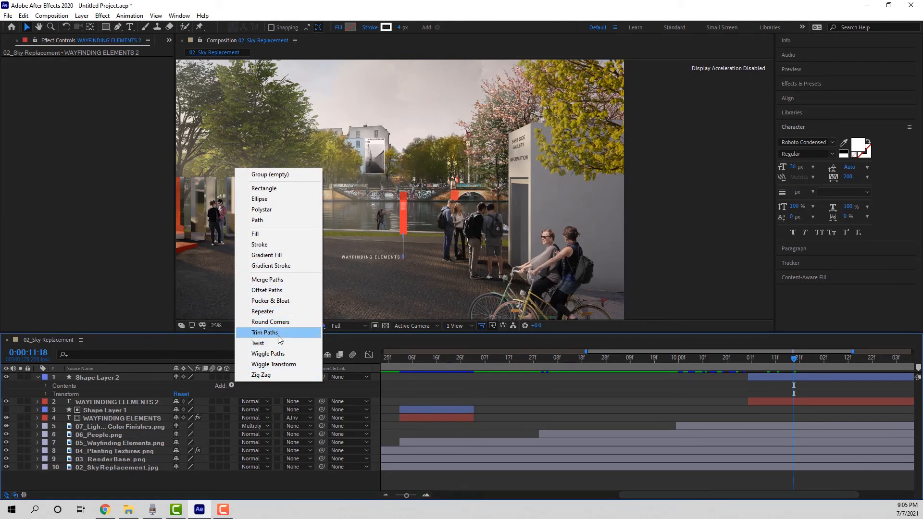
pyautogui.click(264, 332)
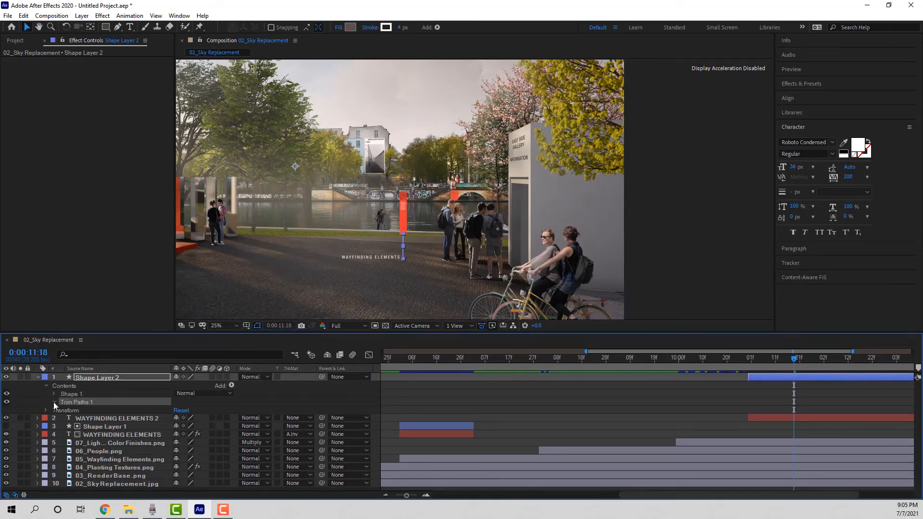
pyautogui.click(53, 402)
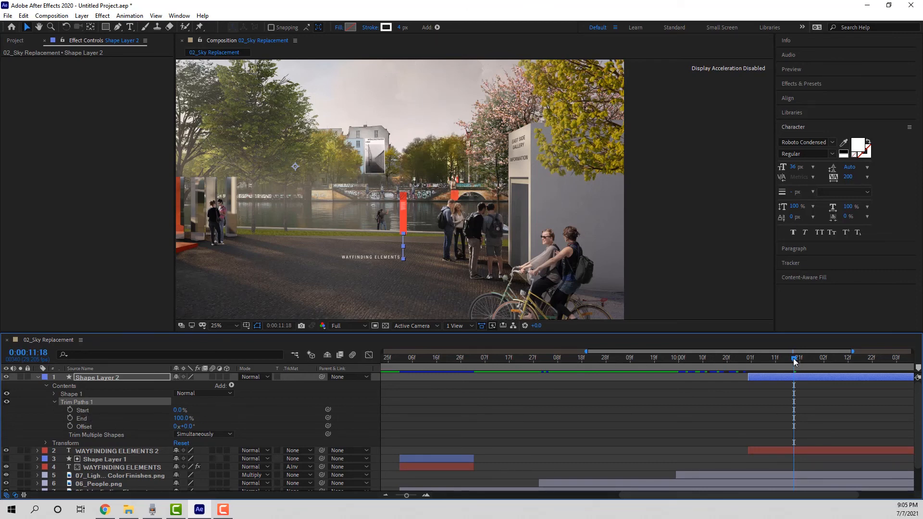
pyautogui.moveTo(795, 361); pyautogui.dragTo(748, 372)
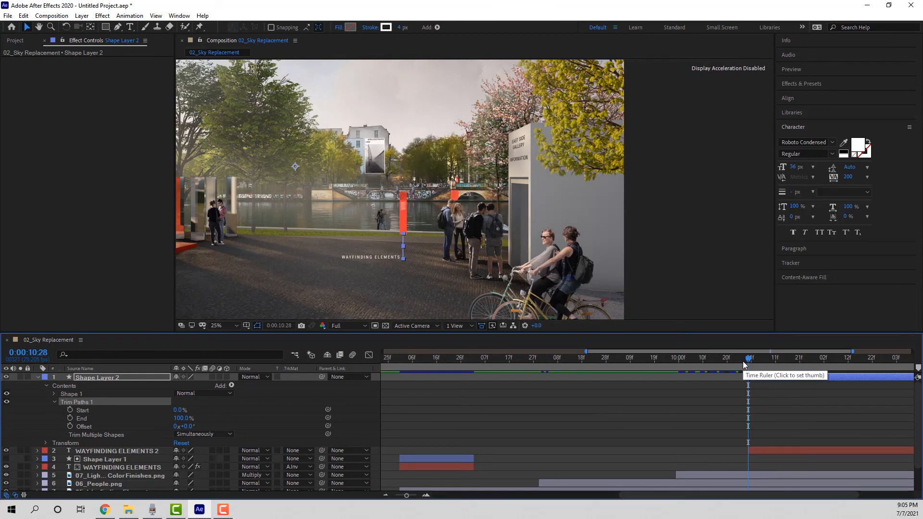
pyautogui.click(70, 419)
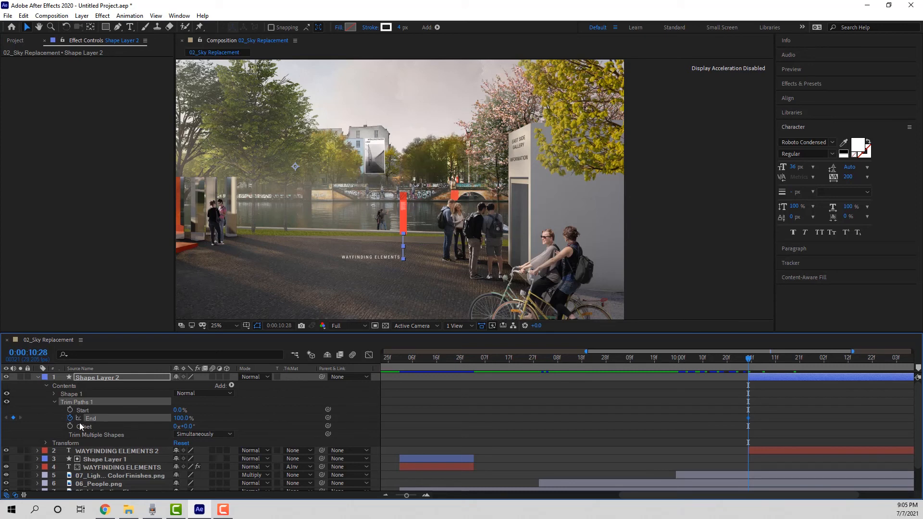
pyautogui.click(182, 419)
pyautogui.write('0')
pyautogui.press('Return')
# Keyframe the leader line's Trim Paths End at 100% at 0:00:11:08
pyautogui.moveTo(749, 360); pyautogui.dragTo(785, 357)
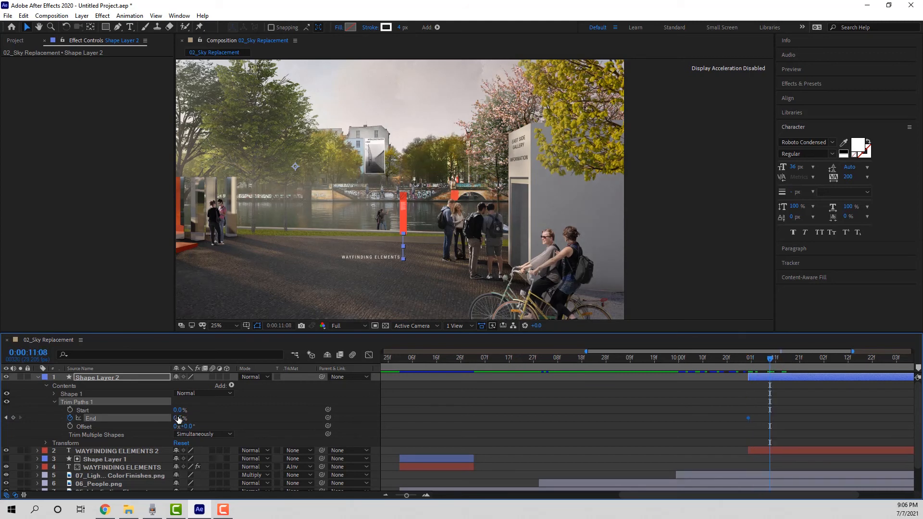
pyautogui.click(178, 418)
pyautogui.write('100')
pyautogui.press('Return')
pyautogui.moveTo(770, 361)
pyautogui.mouseDown()
pyautogui.moveTo(740, 368)
pyautogui.moveTo(775, 360)
pyautogui.mouseUp()
pyautogui.scroll(-1, 678, 411)
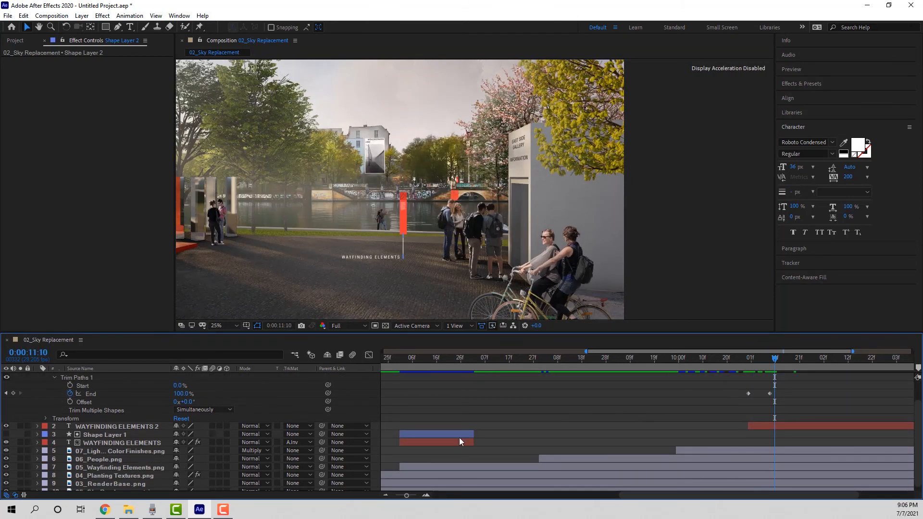
# Apply the 3D Rotate in by Character text animation preset to the WAYFINDING ELEMENTS 2 layer at 0:00:10:28
pyautogui.click(116, 428)
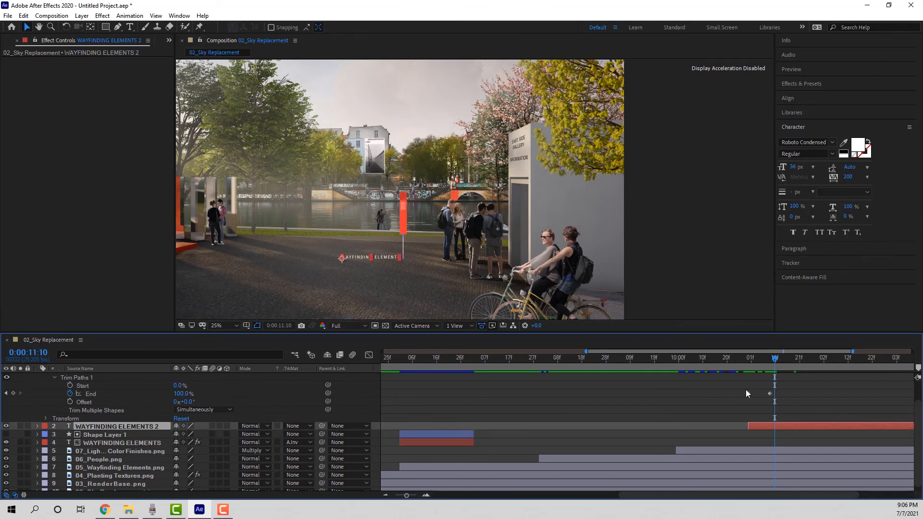
pyautogui.scroll(1, 746, 390)
pyautogui.moveTo(775, 359); pyautogui.dragTo(748, 365)
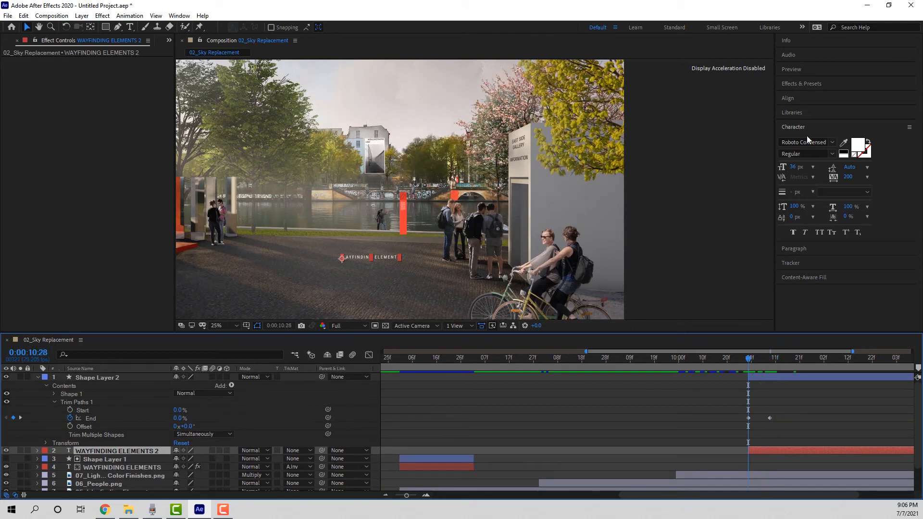
pyautogui.click(800, 83)
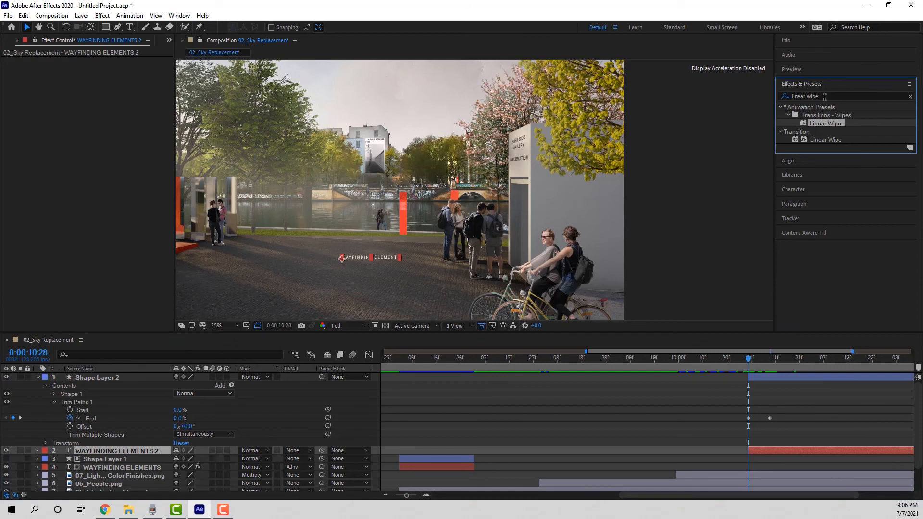
pyautogui.click(821, 96)
pyautogui.press('BackSpace')
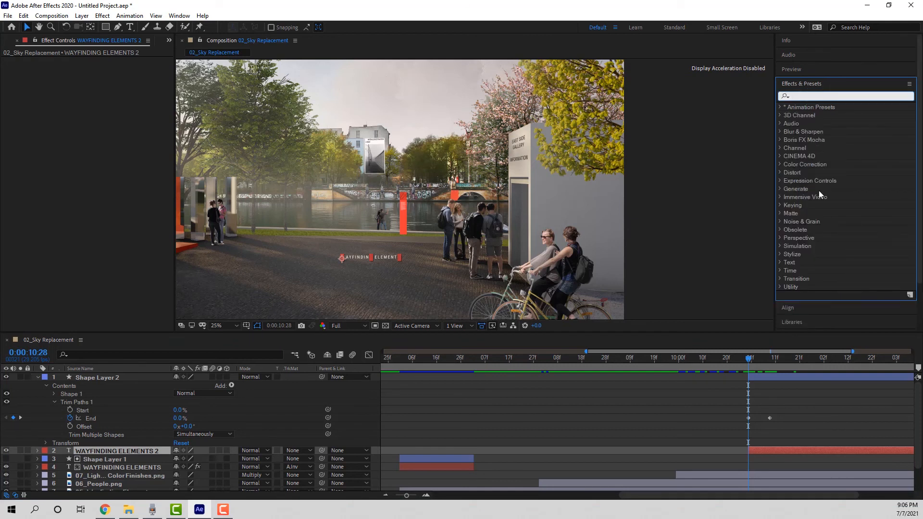
pyautogui.click(781, 107)
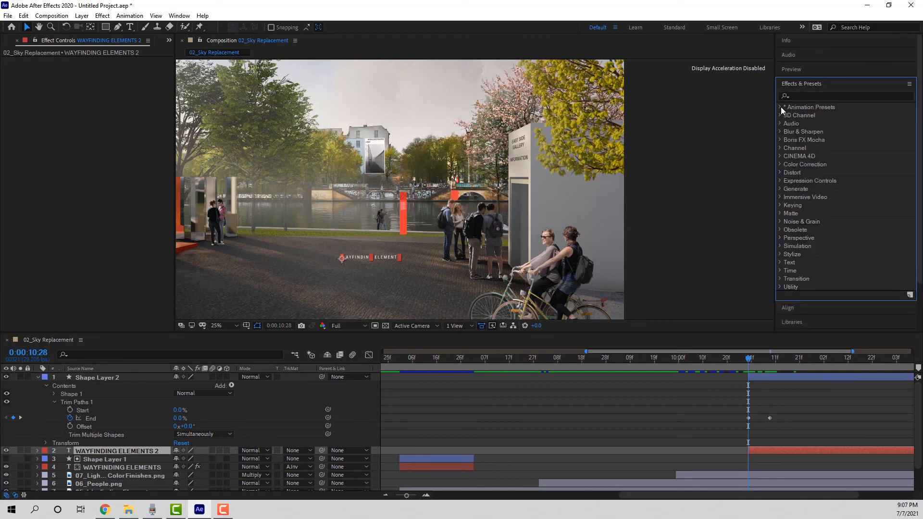
pyautogui.click(779, 106)
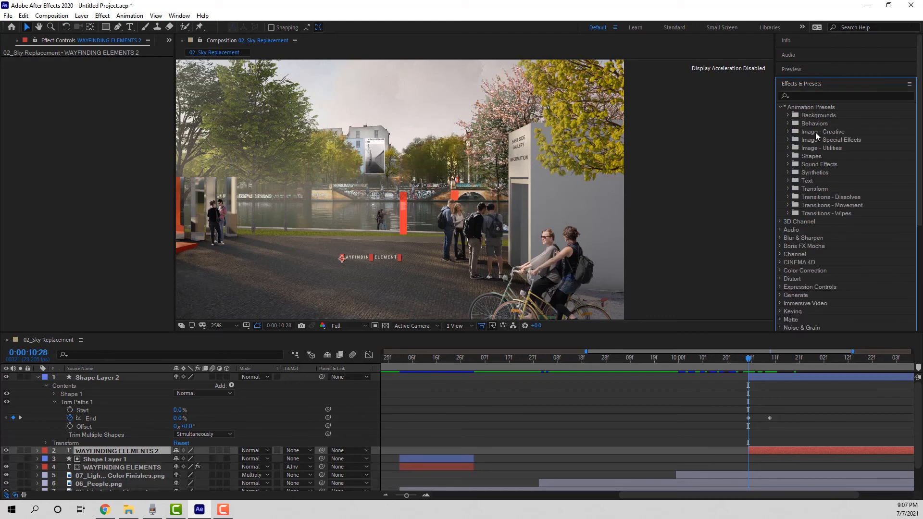
pyautogui.click(789, 181)
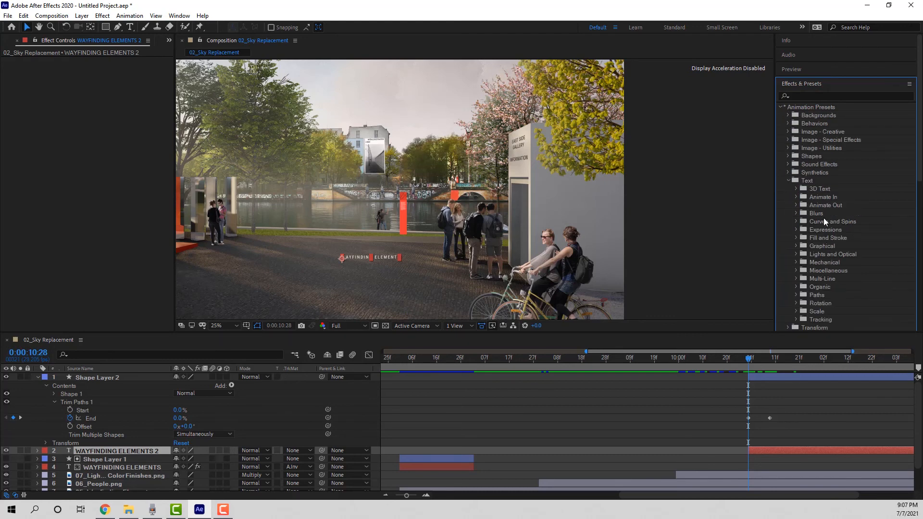
pyautogui.click(799, 190)
pyautogui.scroll(-4, 842, 223)
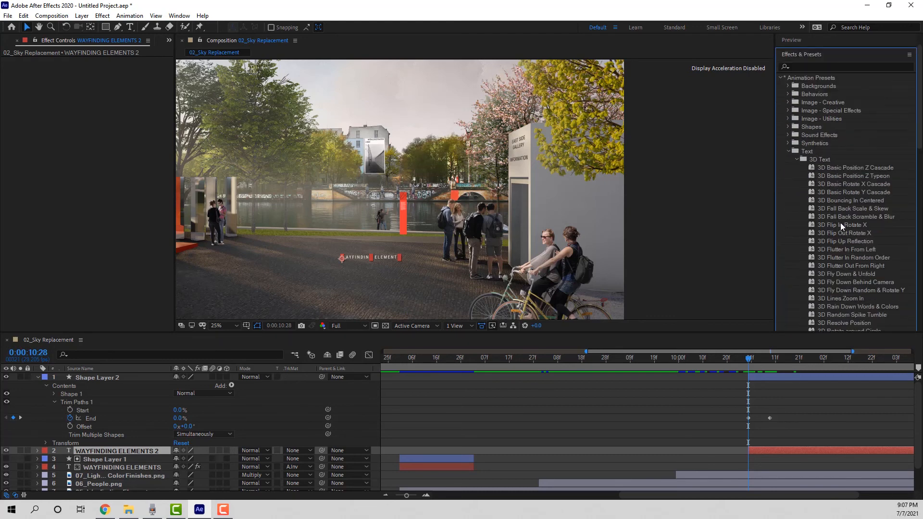
pyautogui.scroll(-3, 841, 223)
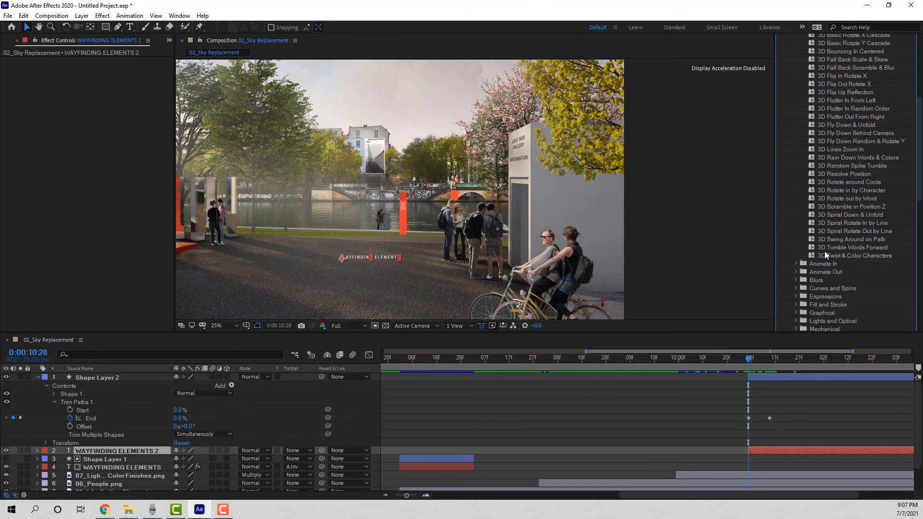
pyautogui.click(864, 191)
pyautogui.moveTo(835, 189); pyautogui.dragTo(771, 451)
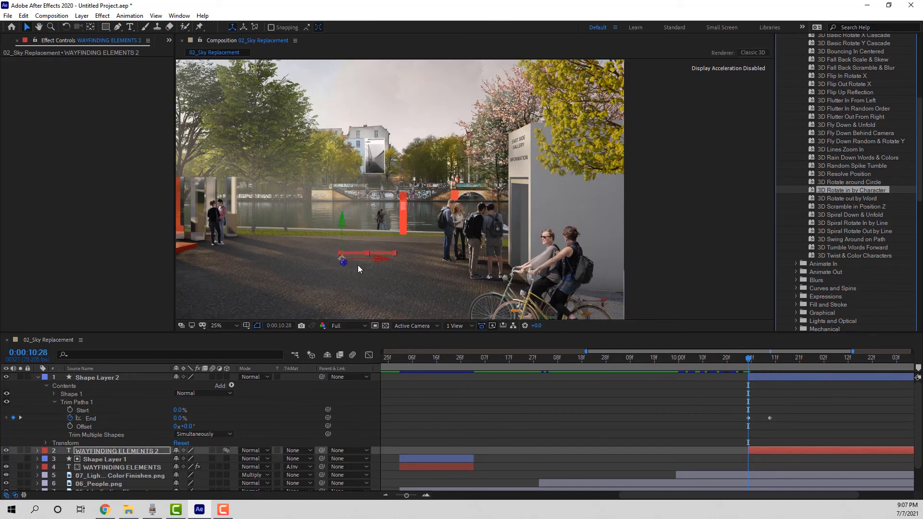
# Expand Range Selector 1 under Animator 1 of the WAYFINDING ELEMENTS 2 layer to show its Offset keyframes
pyautogui.scroll(-2, 748, 419)
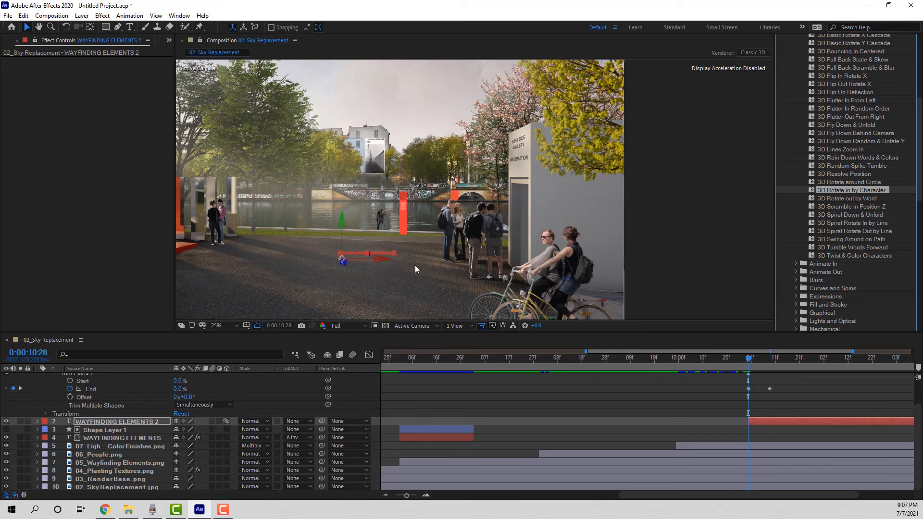
pyautogui.scroll(2, 775, 397)
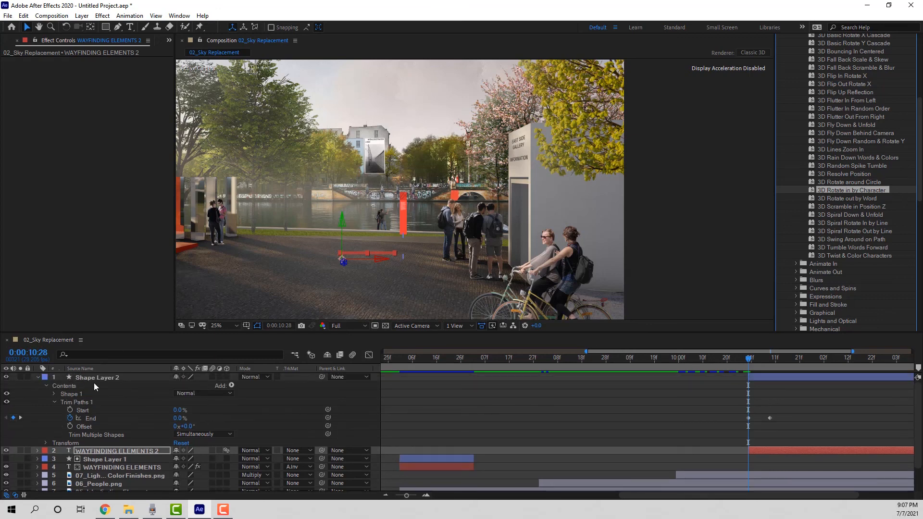
pyautogui.click(37, 451)
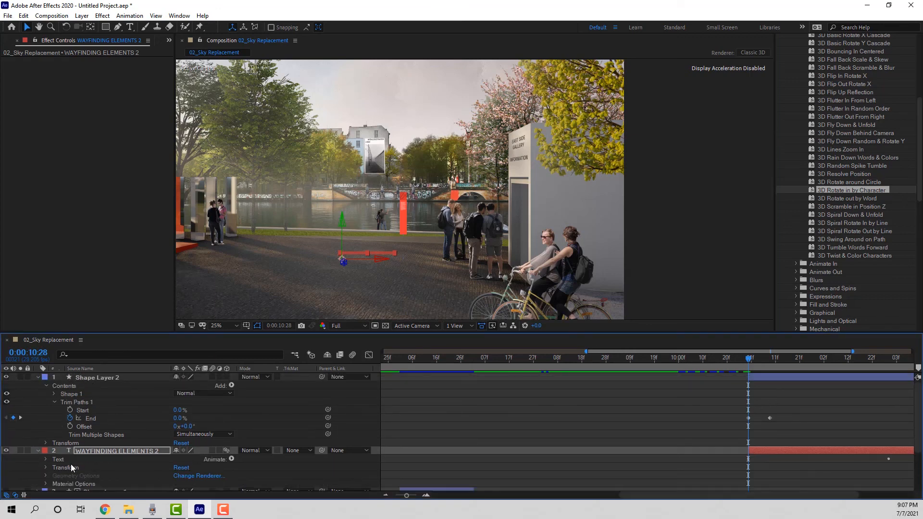
pyautogui.scroll(-2, 67, 438)
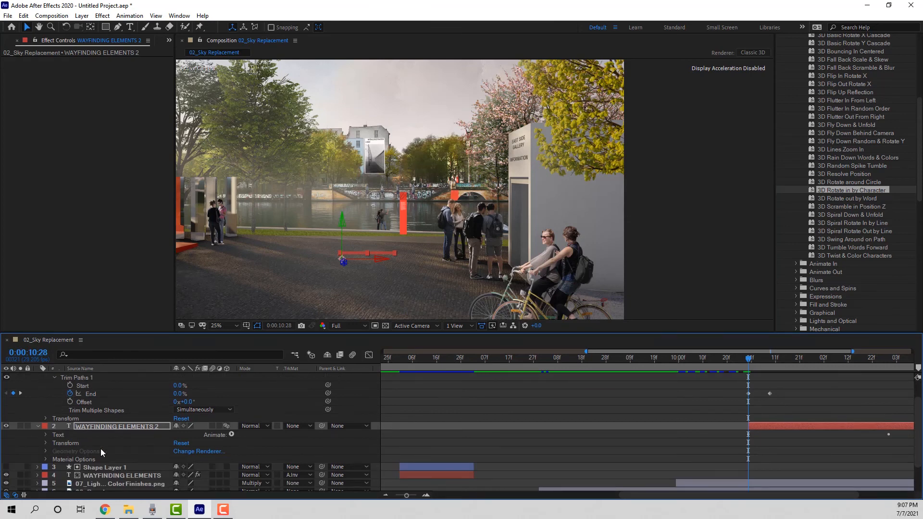
pyautogui.click(44, 435)
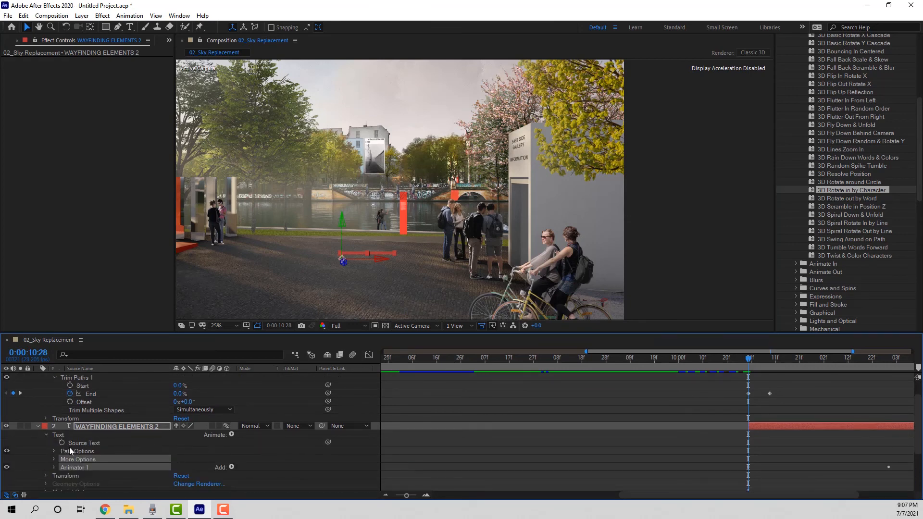
pyautogui.click(54, 467)
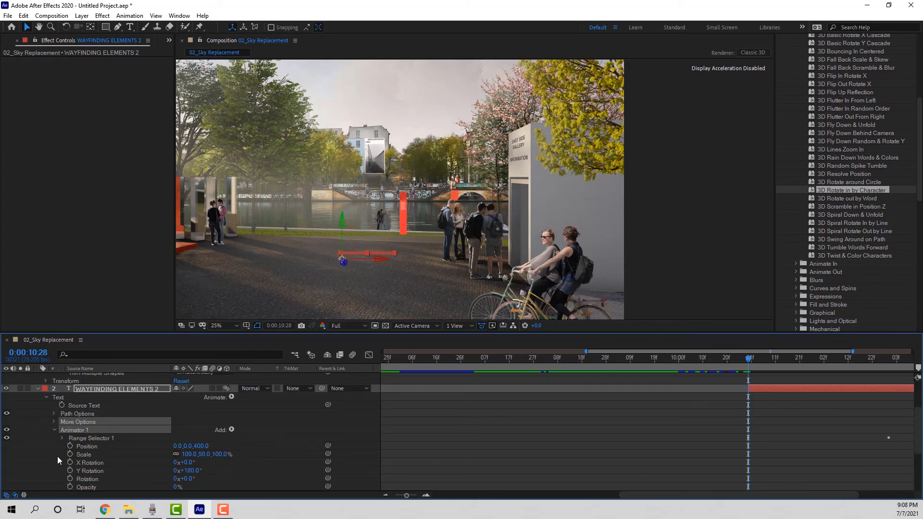
pyautogui.click(61, 438)
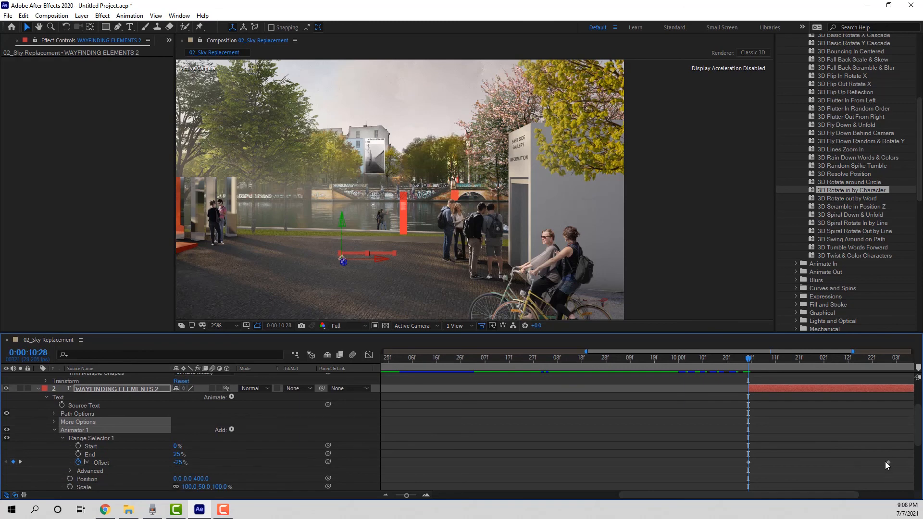
# Move the last Range Selector Offset keyframe to 0:00:11:08, matching the leader line's final Trim Paths keyframe
pyautogui.scroll(2, 890, 461)
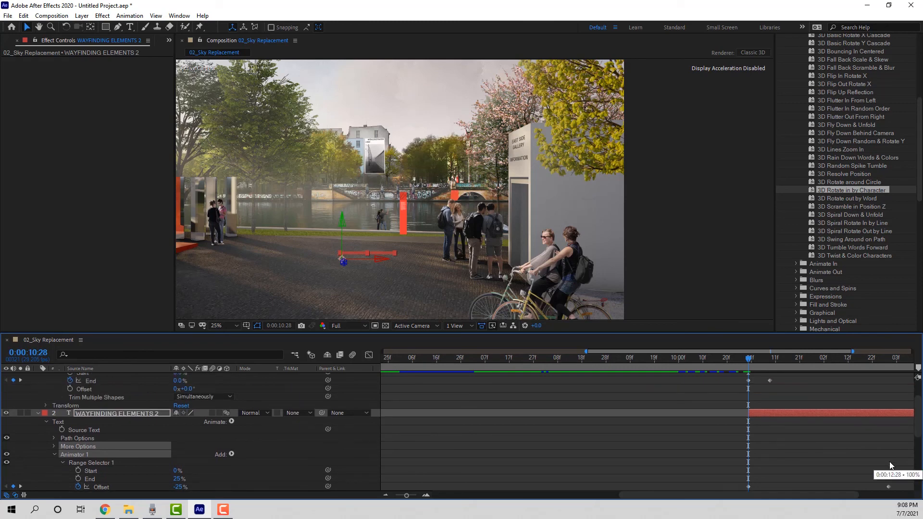
pyautogui.moveTo(750, 364); pyautogui.dragTo(770, 358)
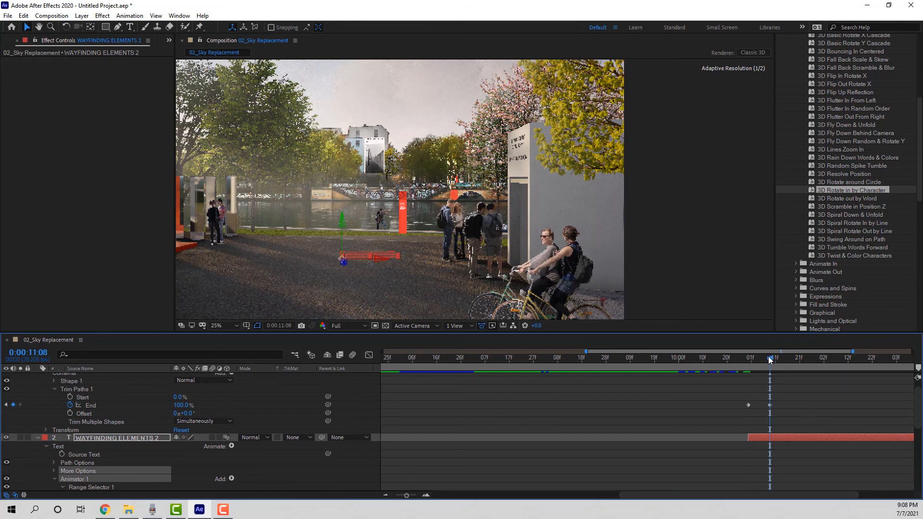
pyautogui.scroll(-2, 763, 406)
pyautogui.scroll(-1, 903, 460)
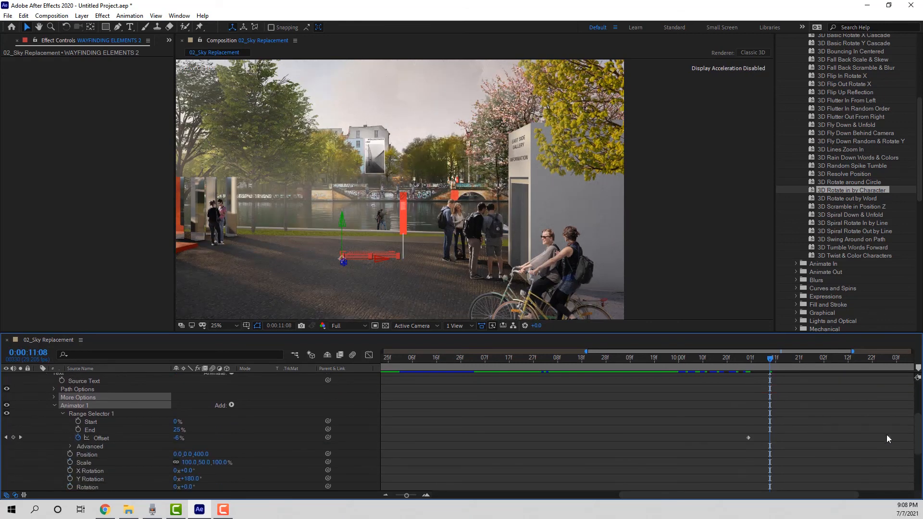
pyautogui.moveTo(890, 439); pyautogui.dragTo(799, 437)
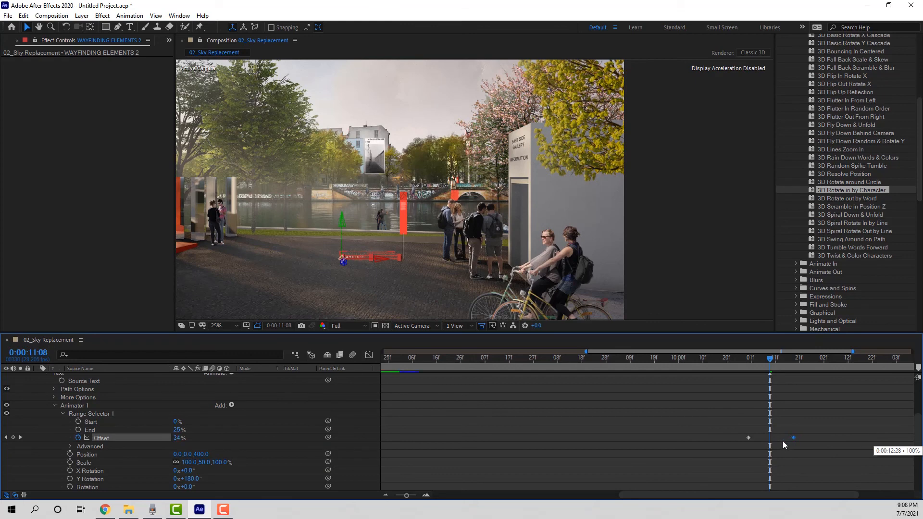
pyautogui.moveTo(772, 442); pyautogui.dragTo(770, 442)
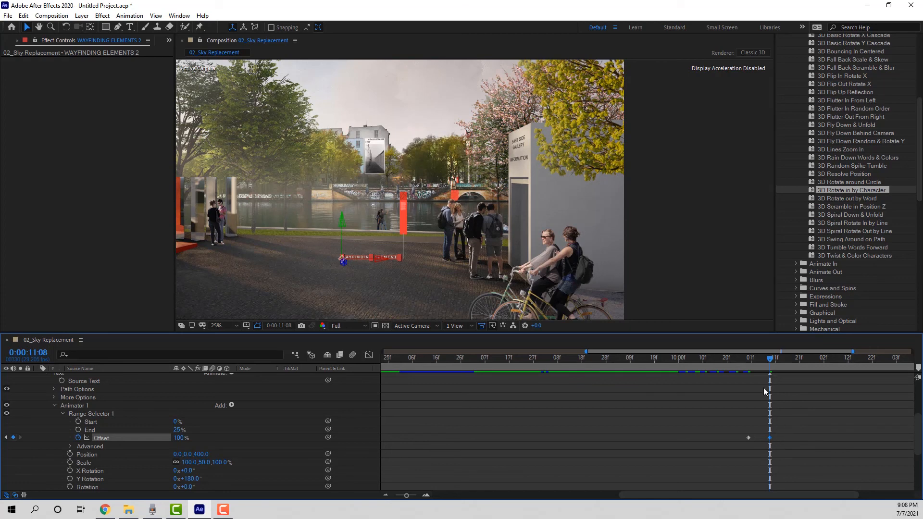
pyautogui.scroll(5, 646, 442)
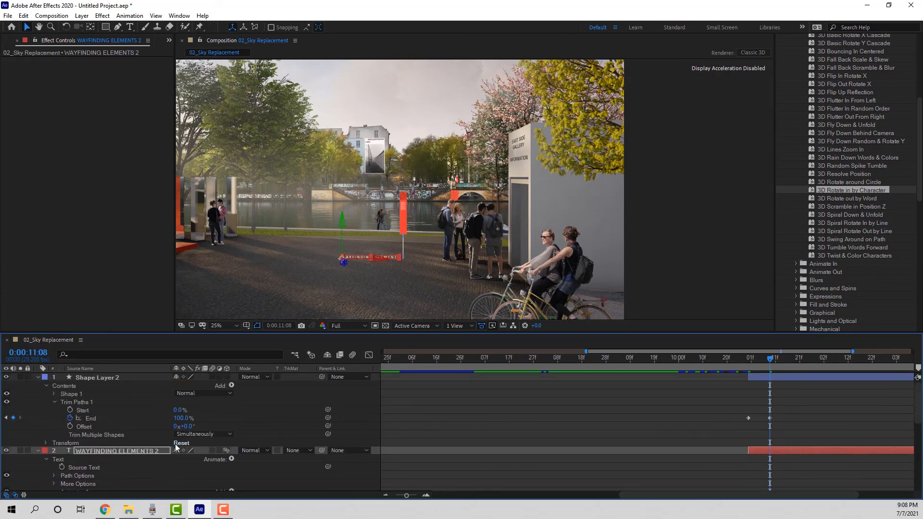
# Collapse the WAYFINDING ELEMENTS 2 and Shape Layer 2 properties and scrub the label animation from 0:00:10:26 to 0:00:11:18
pyautogui.click(37, 451)
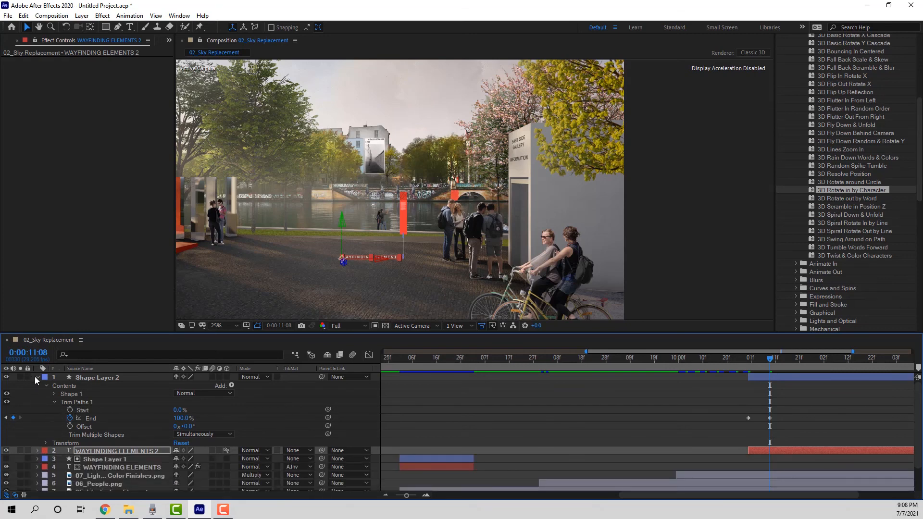
pyautogui.click(38, 378)
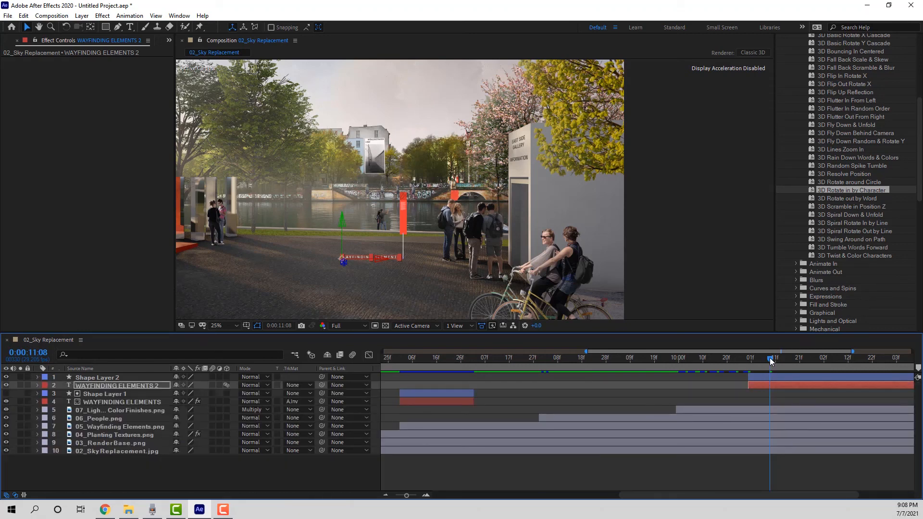
pyautogui.moveTo(769, 357); pyautogui.dragTo(744, 362)
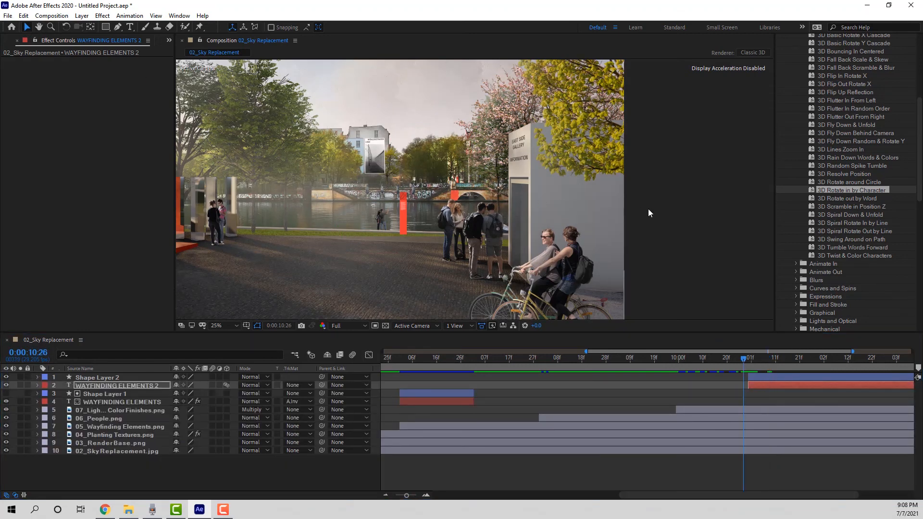
pyautogui.click(670, 212)
pyautogui.moveTo(744, 360); pyautogui.dragTo(794, 370)
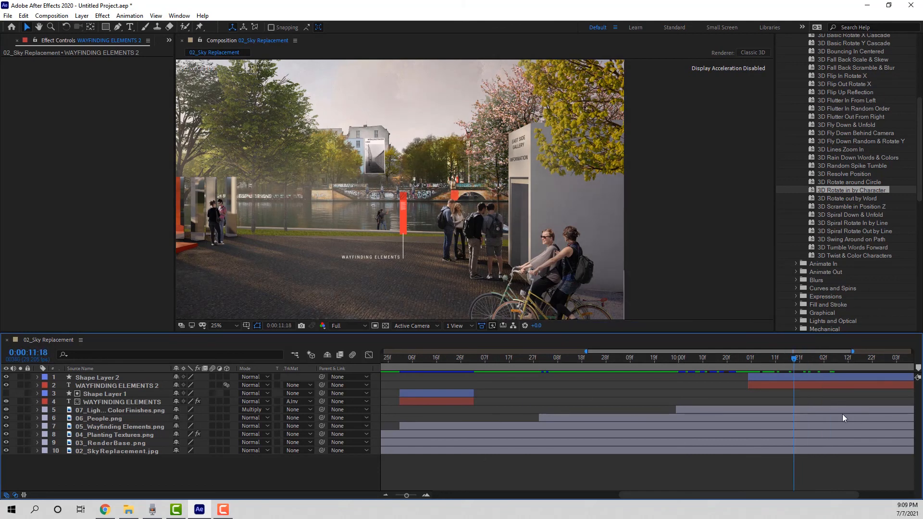
# Review the composition's size, frame rate and duration in Composition Settings, leaving them unchanged
pyautogui.click(59, 16)
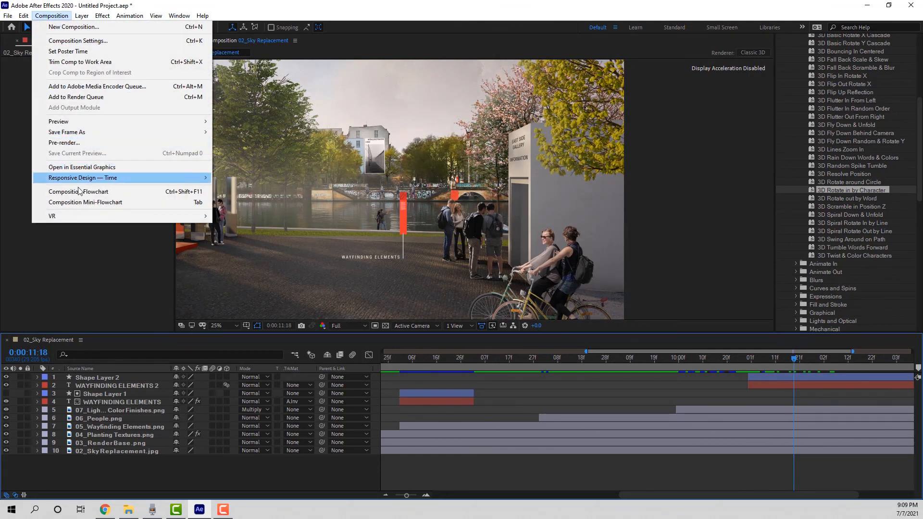
pyautogui.click(78, 41)
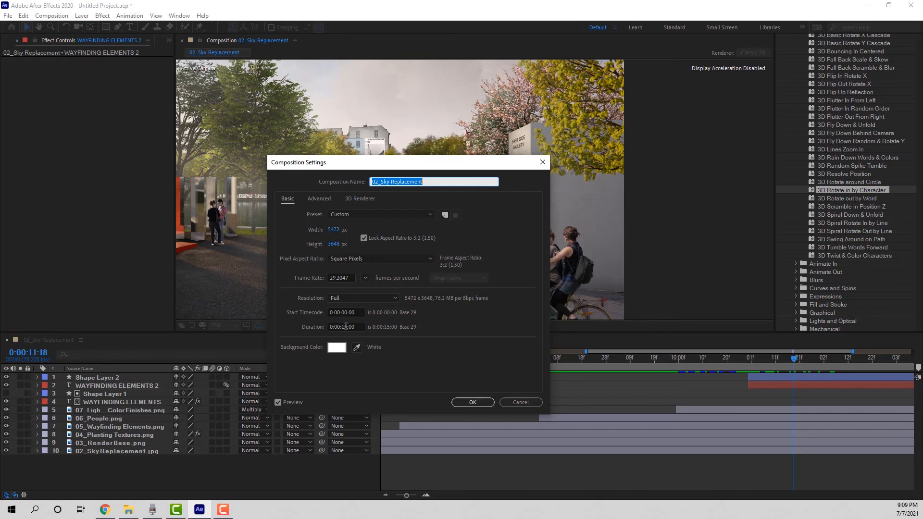
pyautogui.click(519, 171)
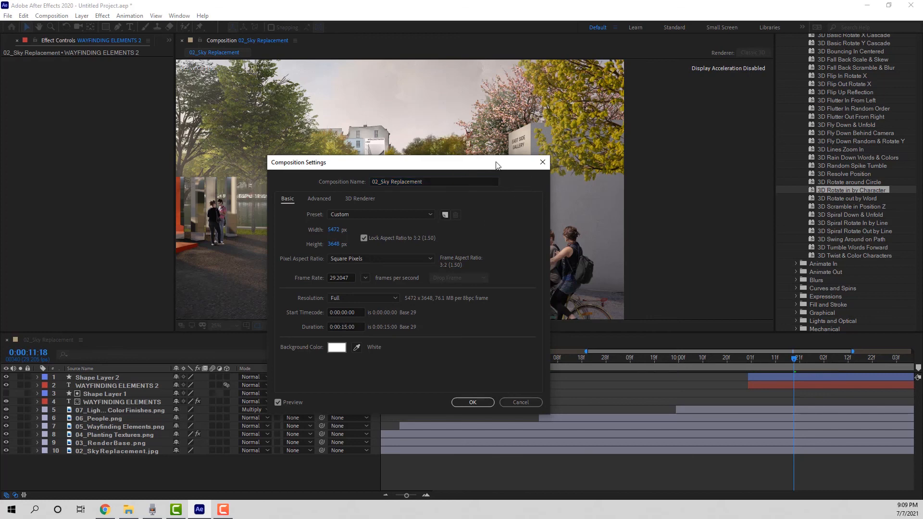
pyautogui.click(544, 162)
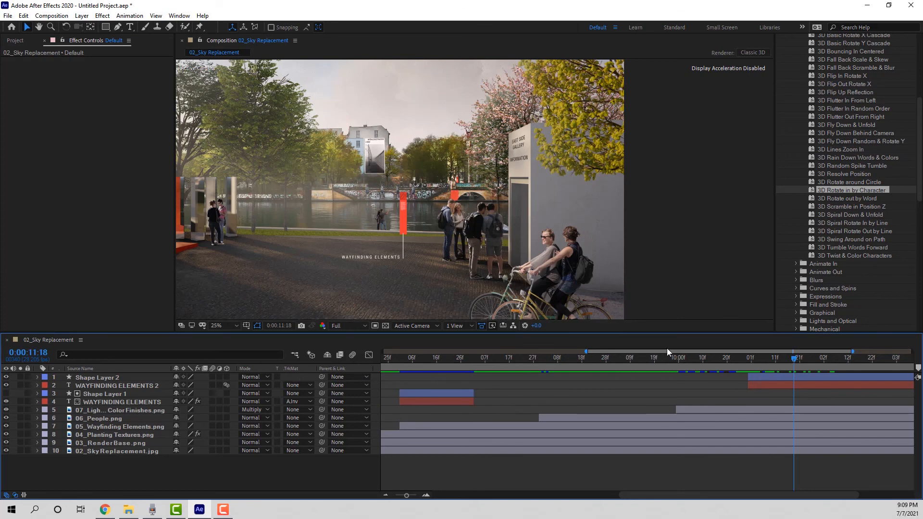
# Send the 02_Sky Replacement composition to the Adobe Media Encoder queue
pyautogui.moveTo(794, 358); pyautogui.dragTo(348, 367)
pyautogui.click(242, 477)
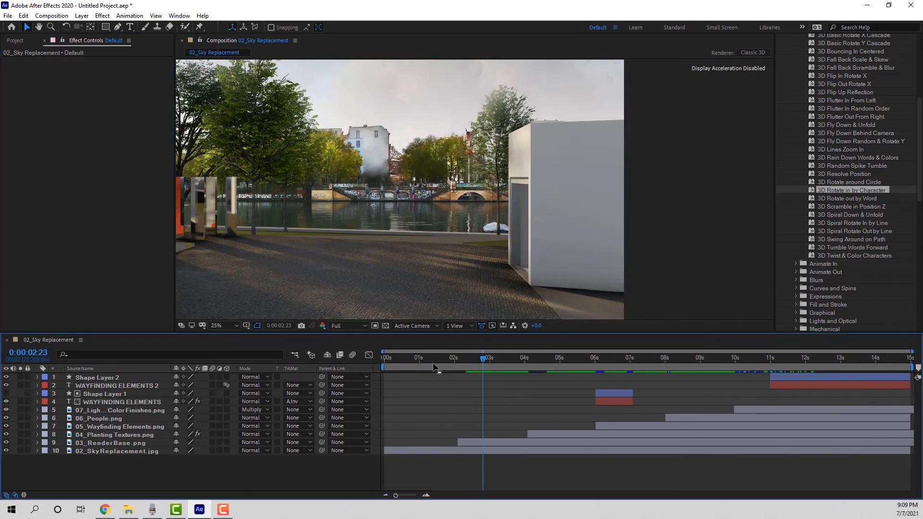
pyautogui.scroll(-1, 450, 178)
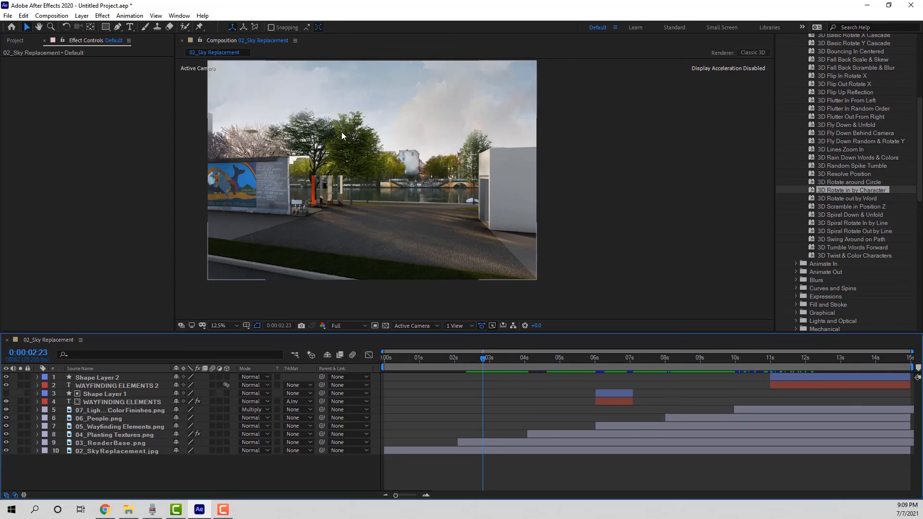
pyautogui.click(65, 16)
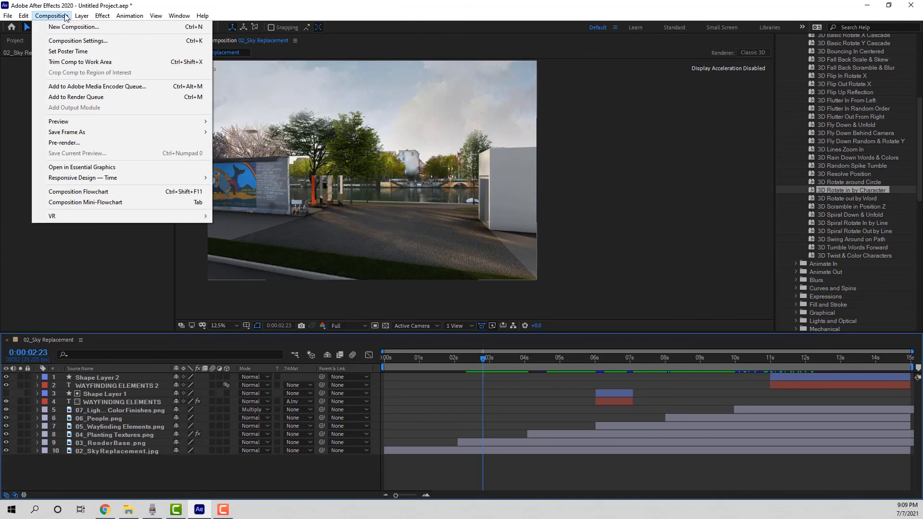
pyautogui.click(106, 88)
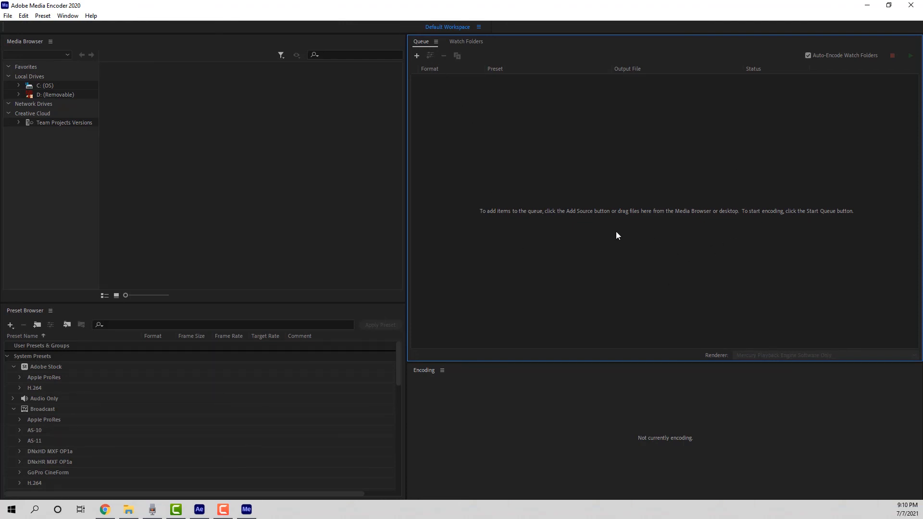
# Trim the queued item's source range to 00;00;14;25 in its H.264 Match Source - High bitrate export settings, and start encoding the queue
pyautogui.click(519, 89)
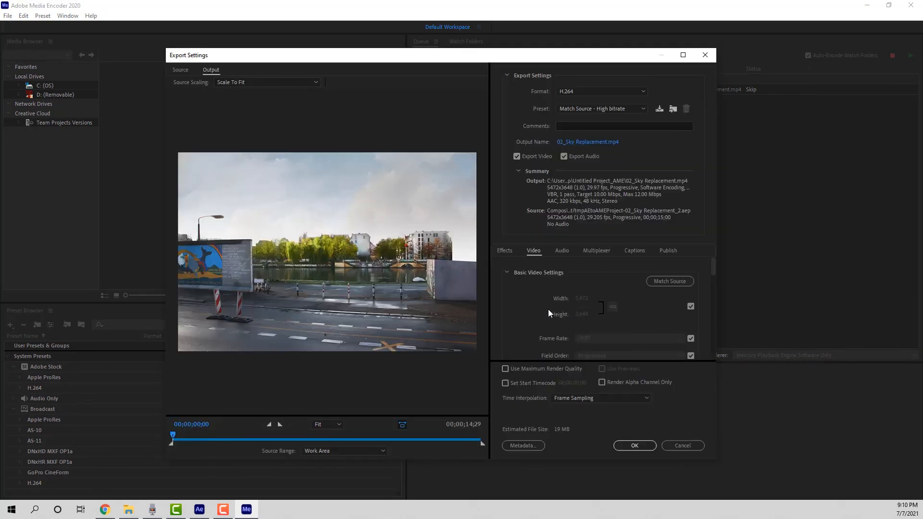
pyautogui.scroll(-5, 566, 294)
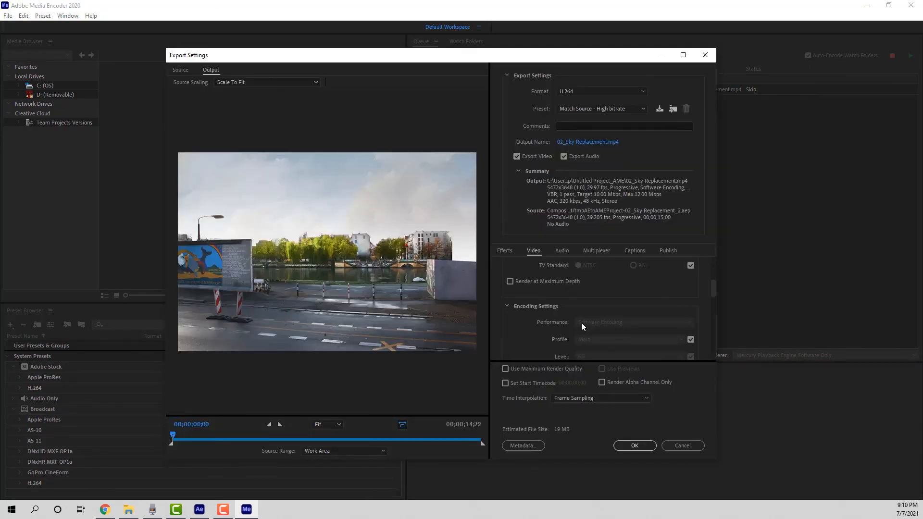
pyautogui.scroll(3, 583, 325)
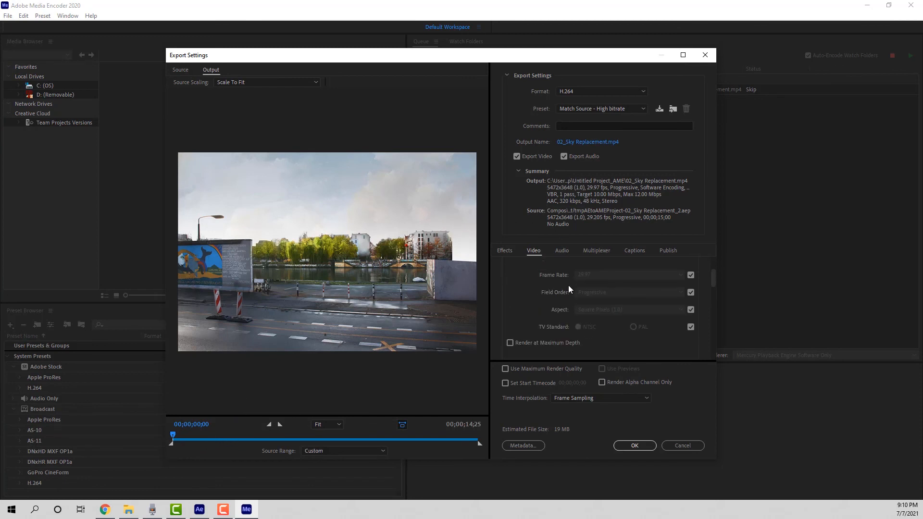
pyautogui.scroll(-6, 568, 288)
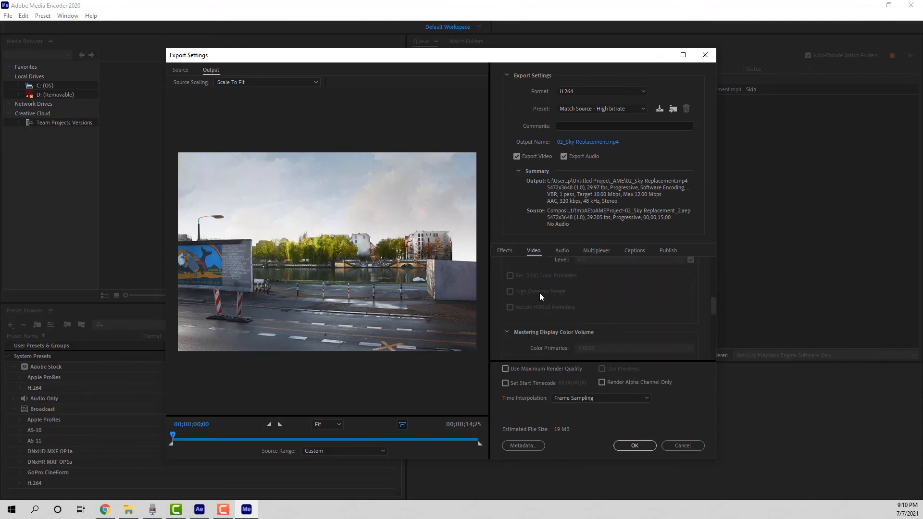
pyautogui.scroll(8, 540, 293)
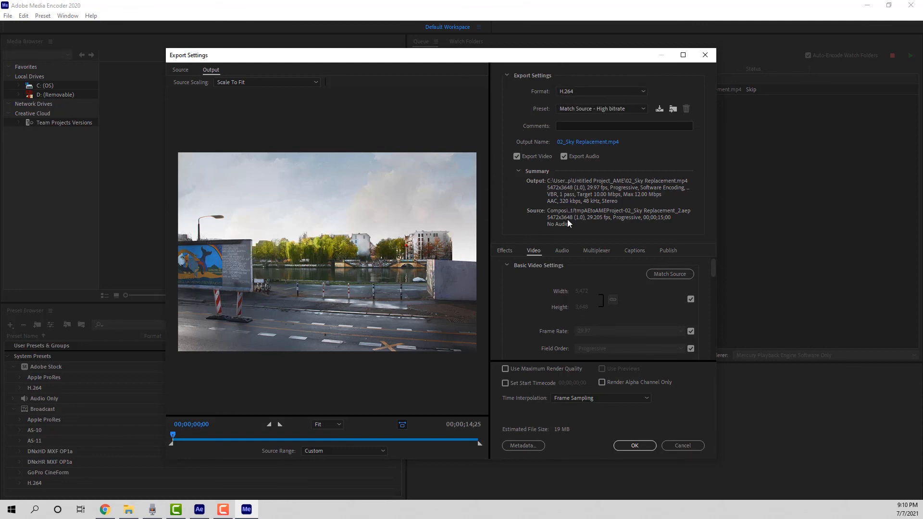
pyautogui.click(644, 445)
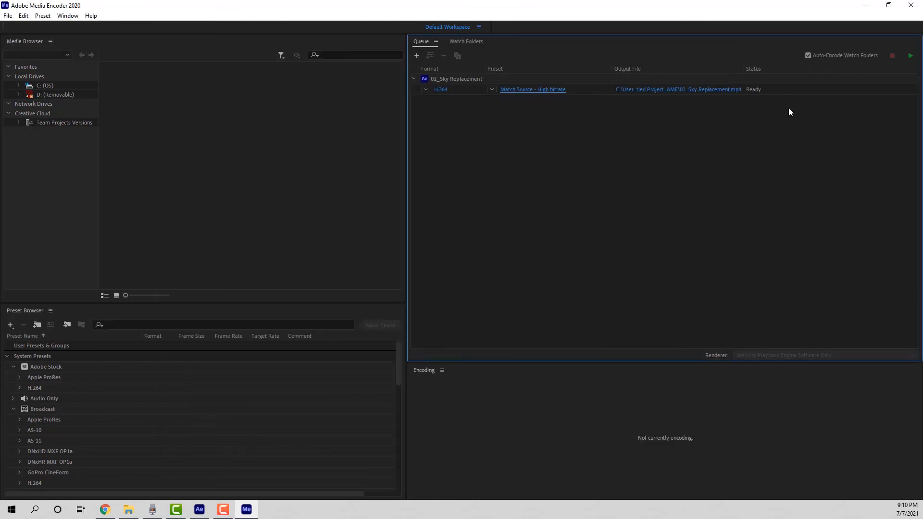
pyautogui.click(911, 58)
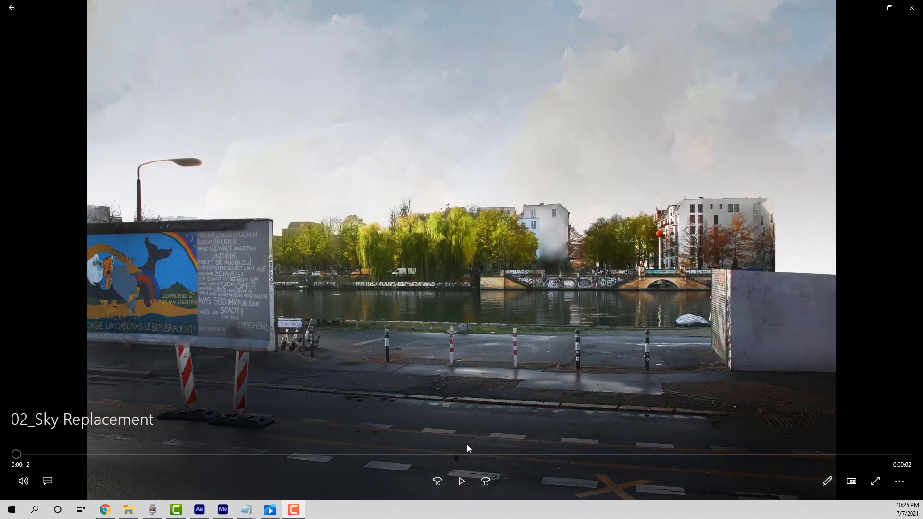
# Play the rendered 02_Sky Replacement video in the video player to check the animation
pyautogui.click(461, 481)
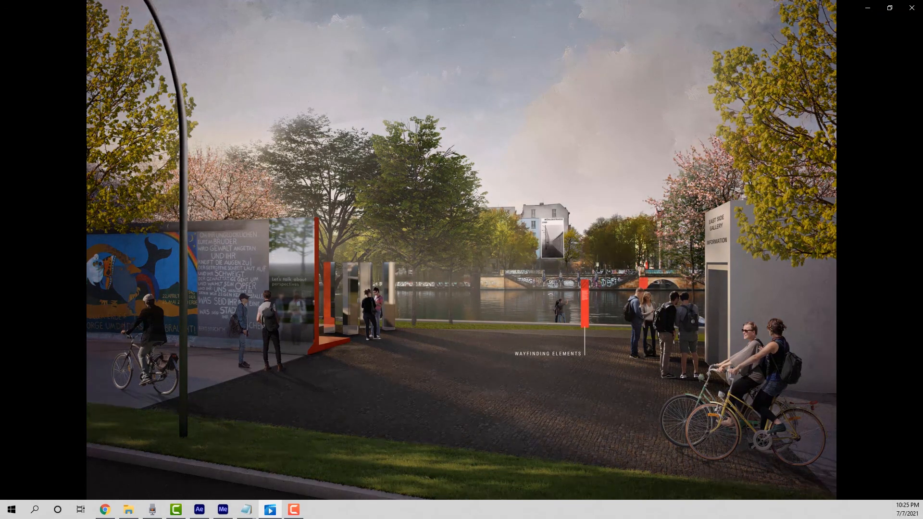
pyautogui.moveTo(322, 437)
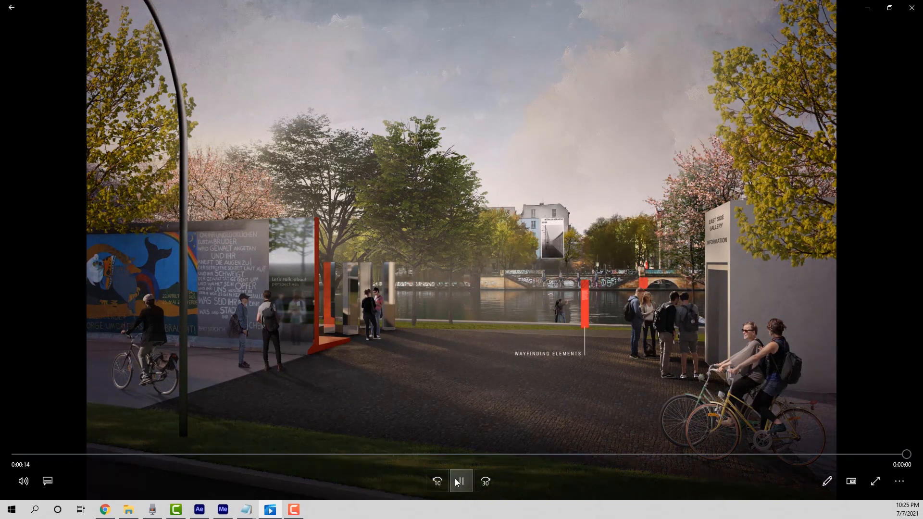